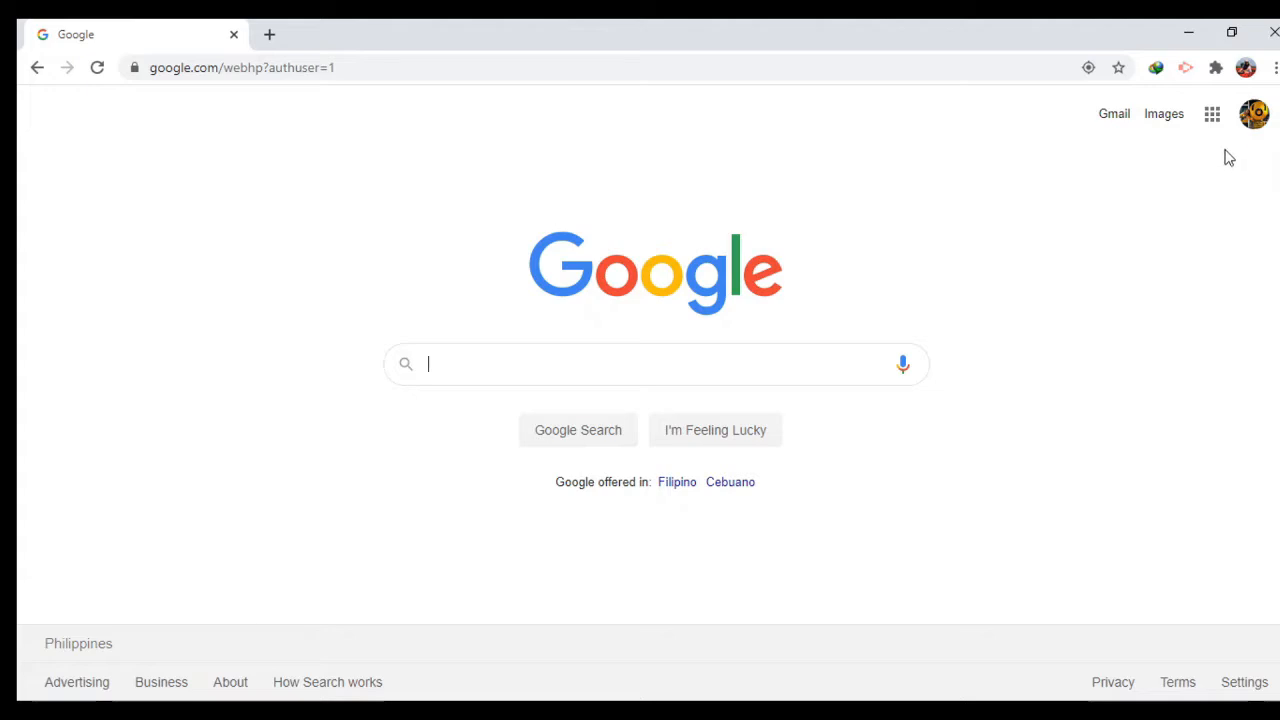
Step: Open Google Forms from the Google apps list and create a blank form
left_click(1212, 116)
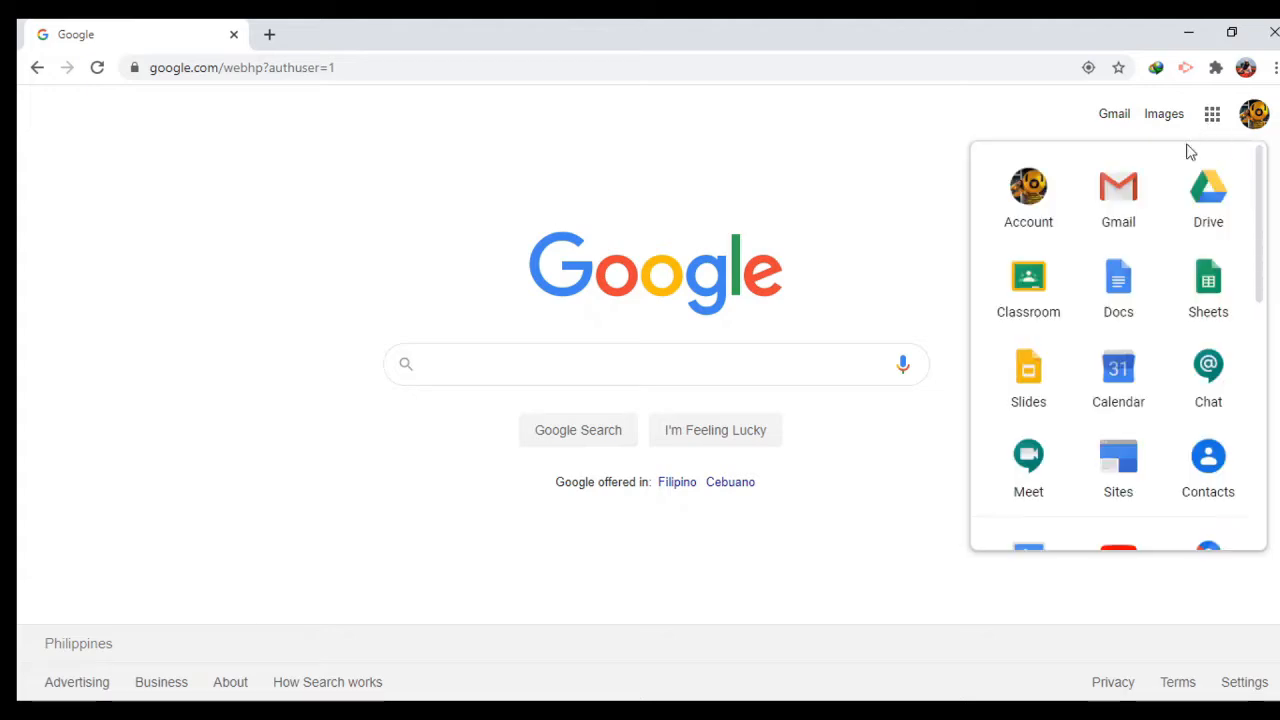
scroll(1125, 265, "down", 5)
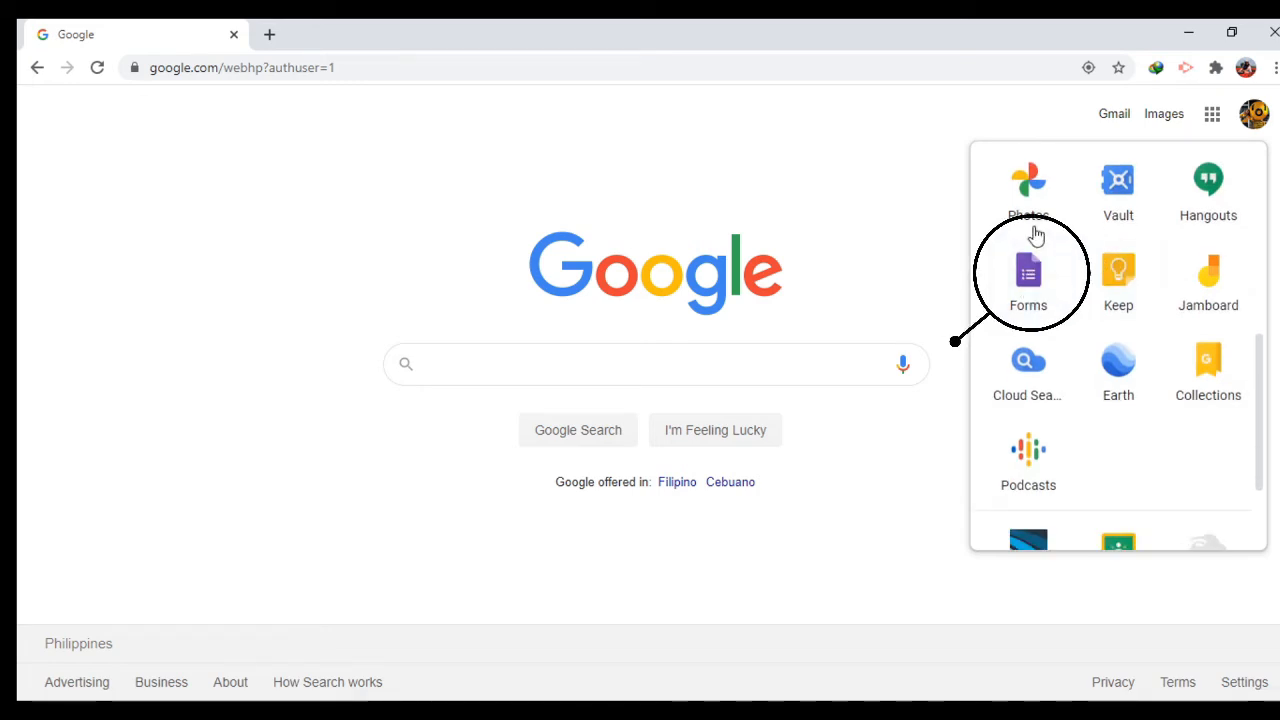
scroll(1127, 347, "up", 5)
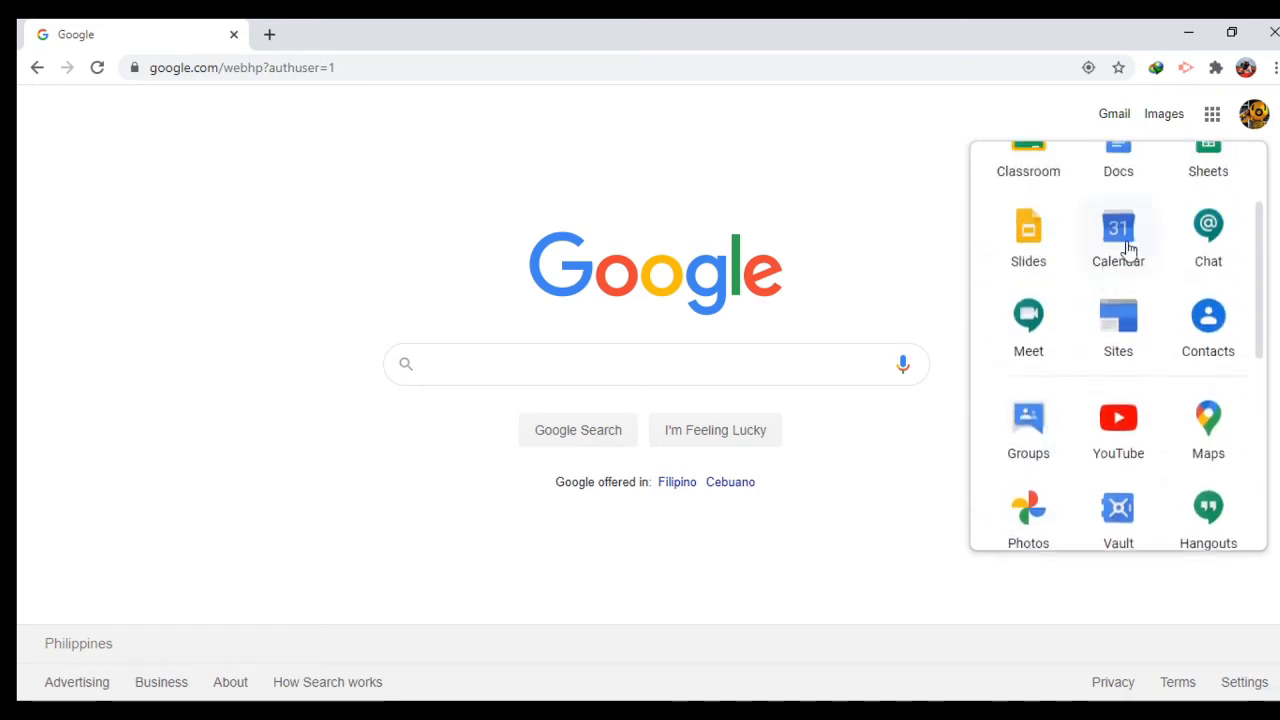
scroll(1170, 350, "down", 3)
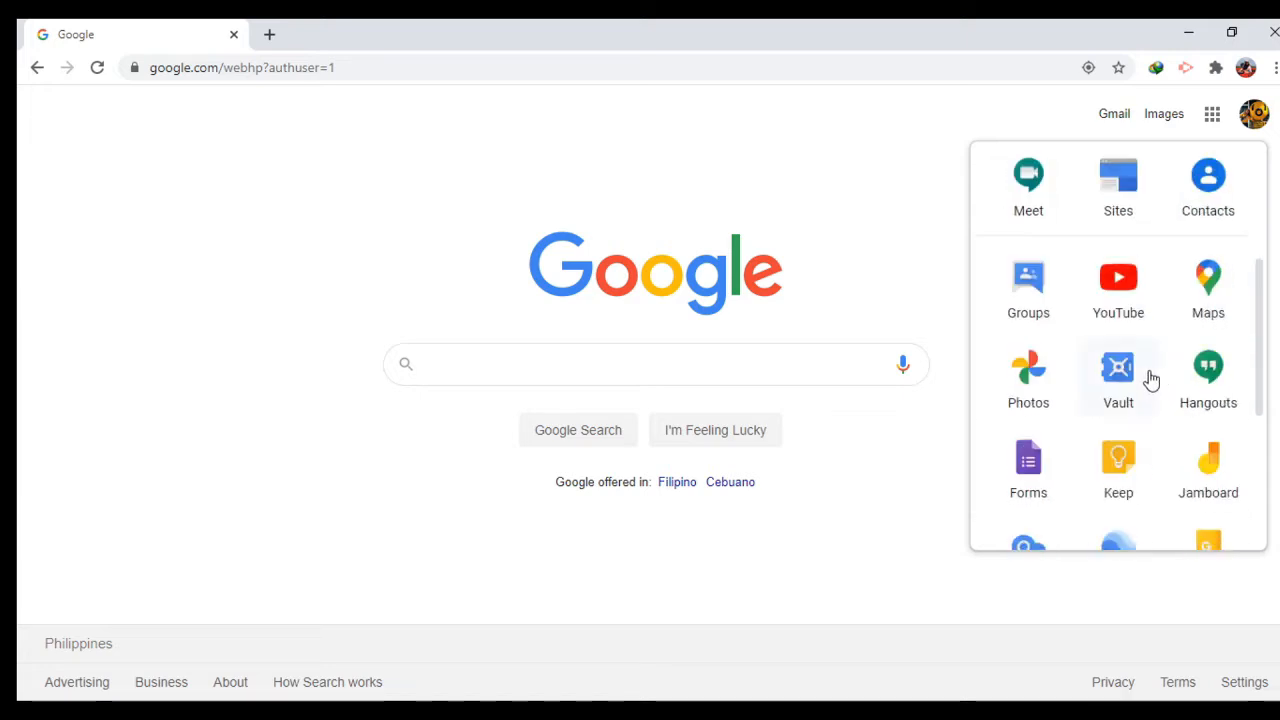
left_click(1022, 458)
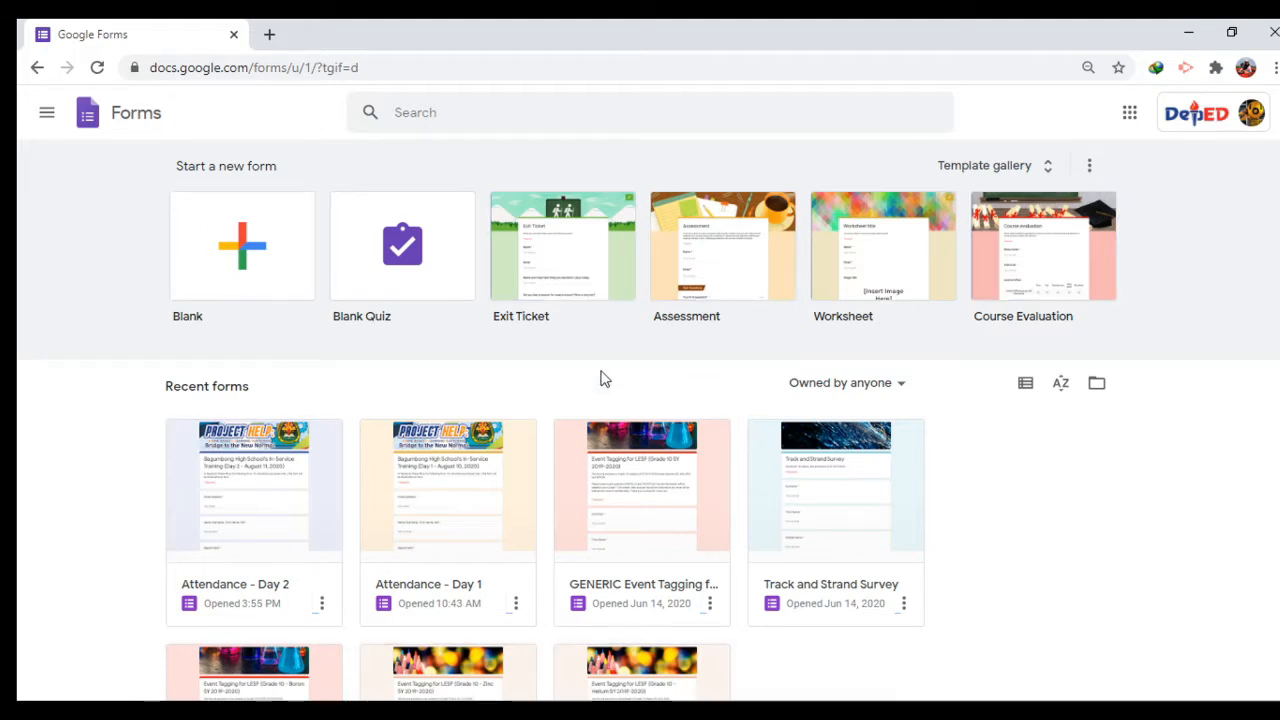
left_click(248, 252)
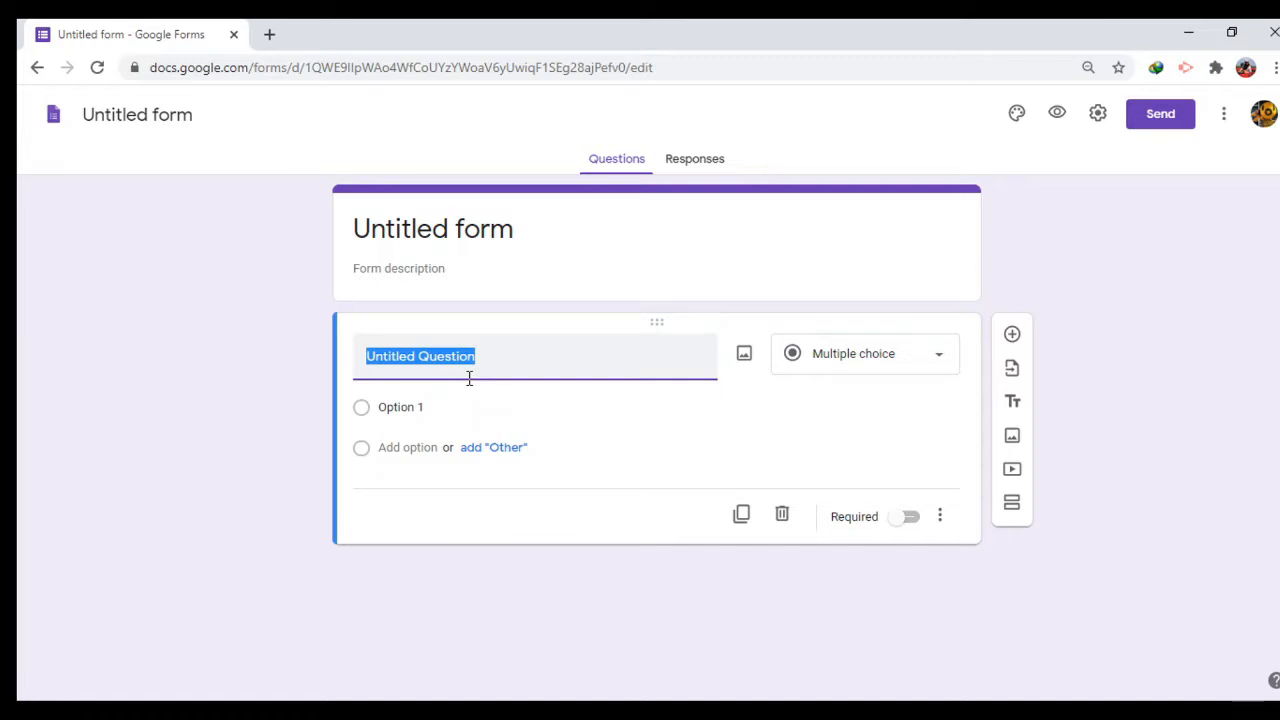
Step: Set the form's header image to the illustrated laboratory glassware picture from the Work and School themes
left_click(1018, 117)
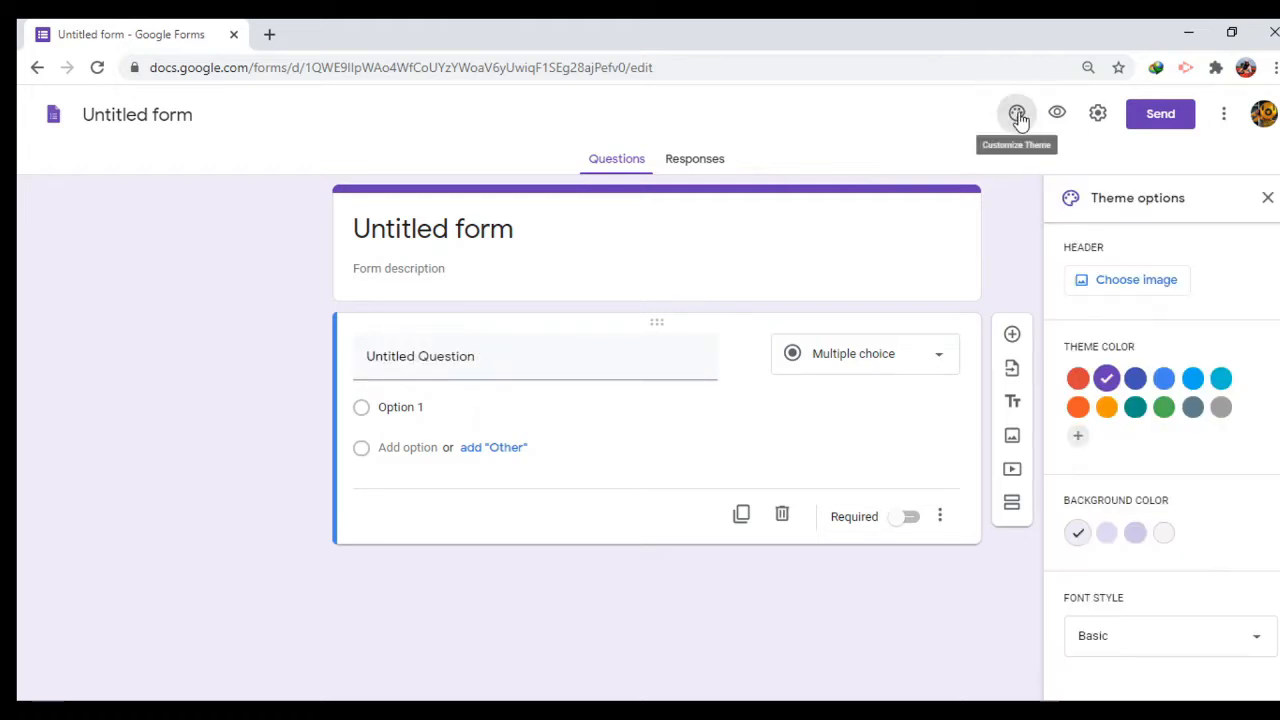
left_click(1130, 283)
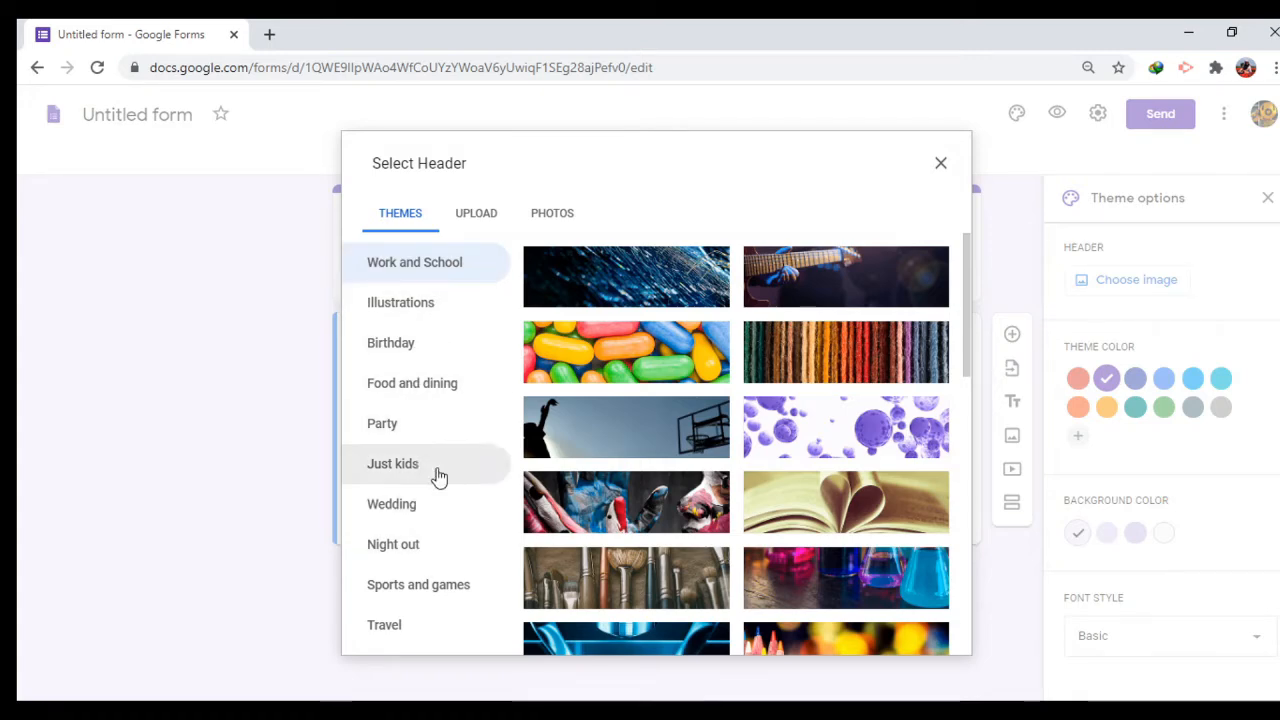
left_click(475, 218)
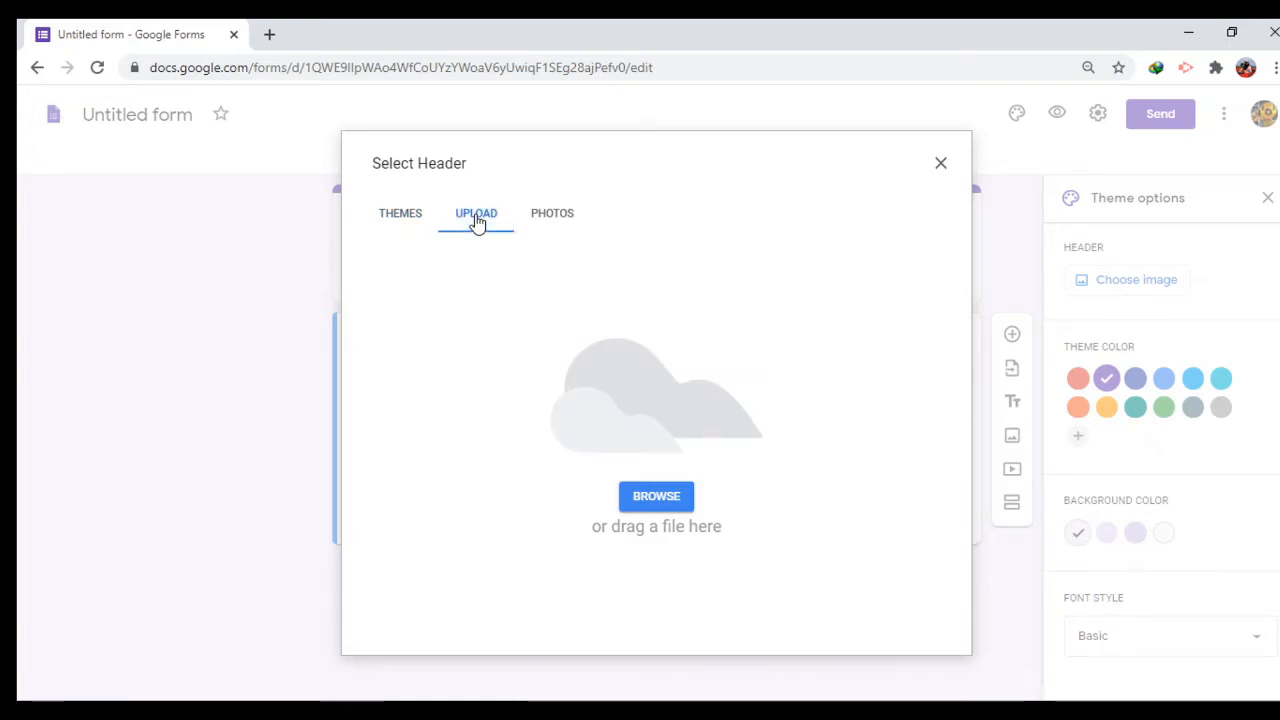
left_click(414, 218)
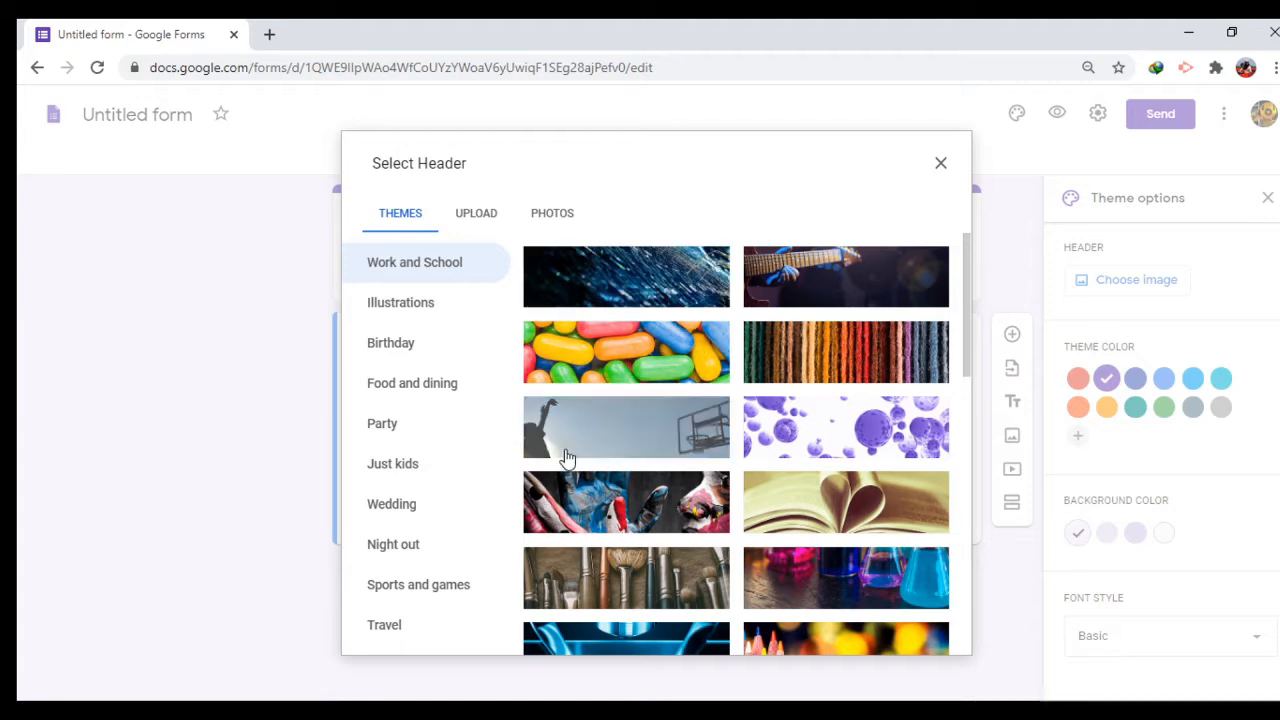
scroll(563, 457, "down", 3)
scroll(763, 437, "down", 10)
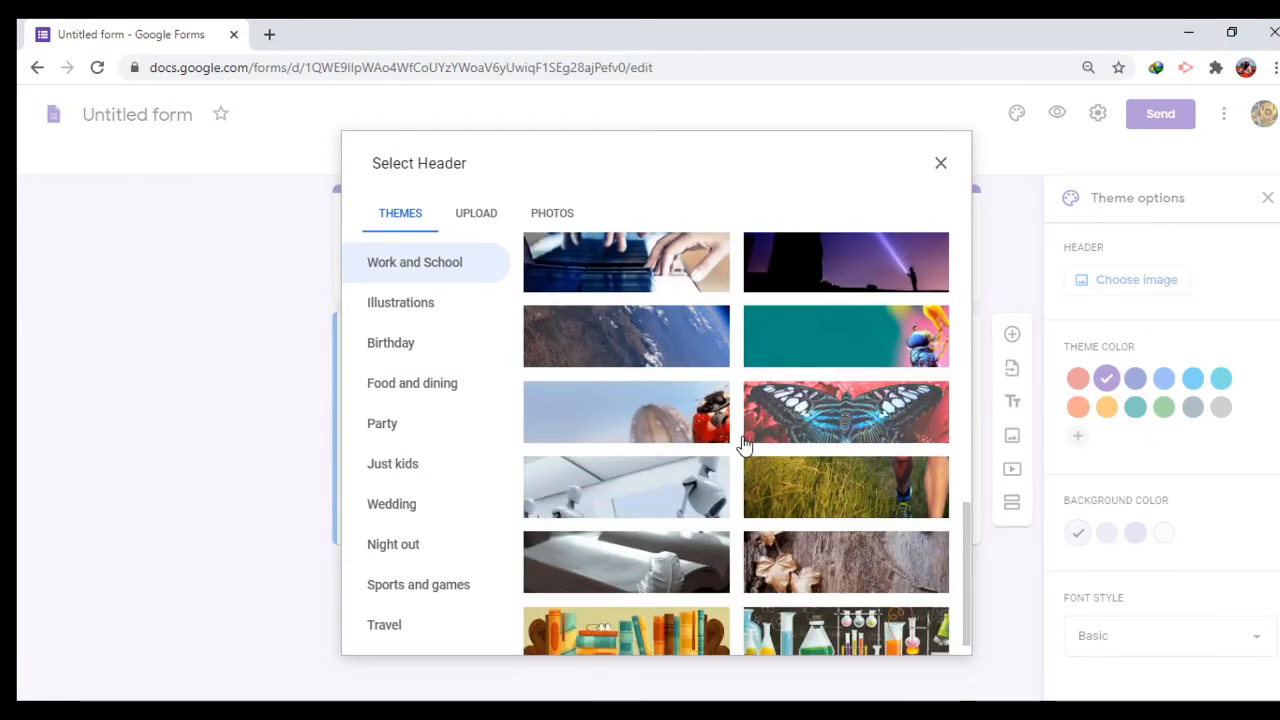
scroll(745, 443, "down", 2)
left_click(818, 340)
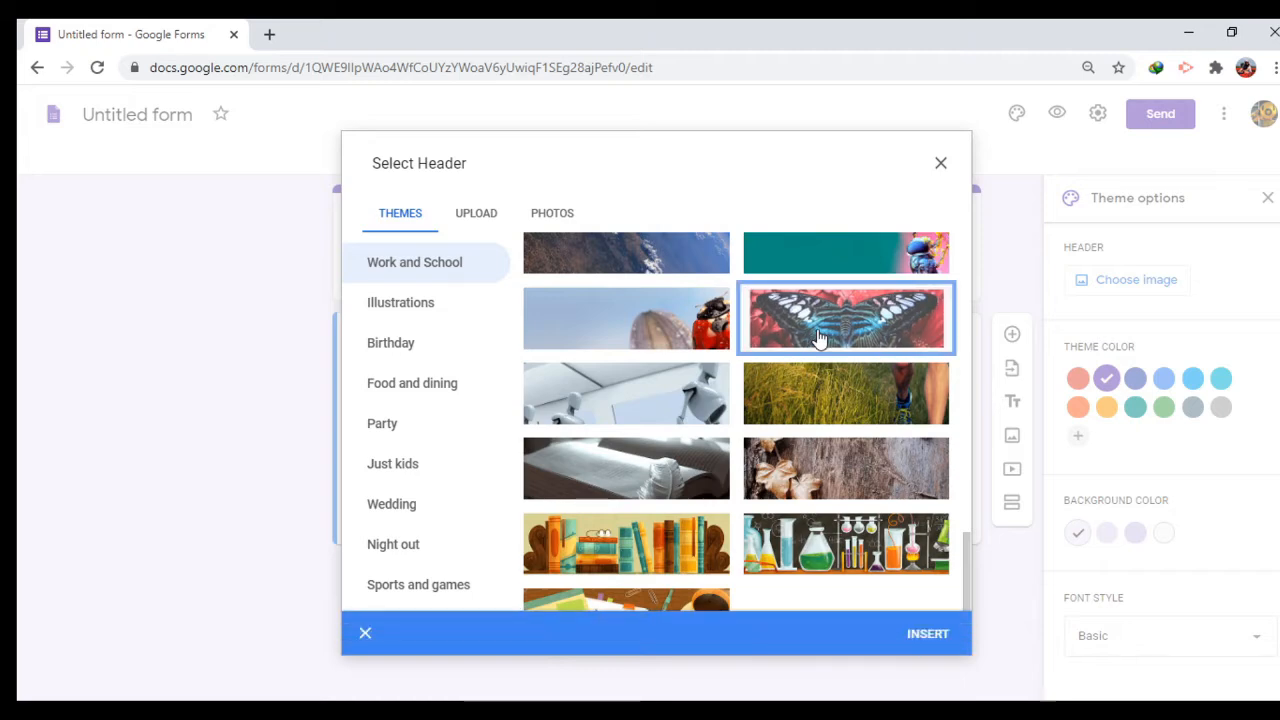
left_click(873, 555)
left_click(927, 634)
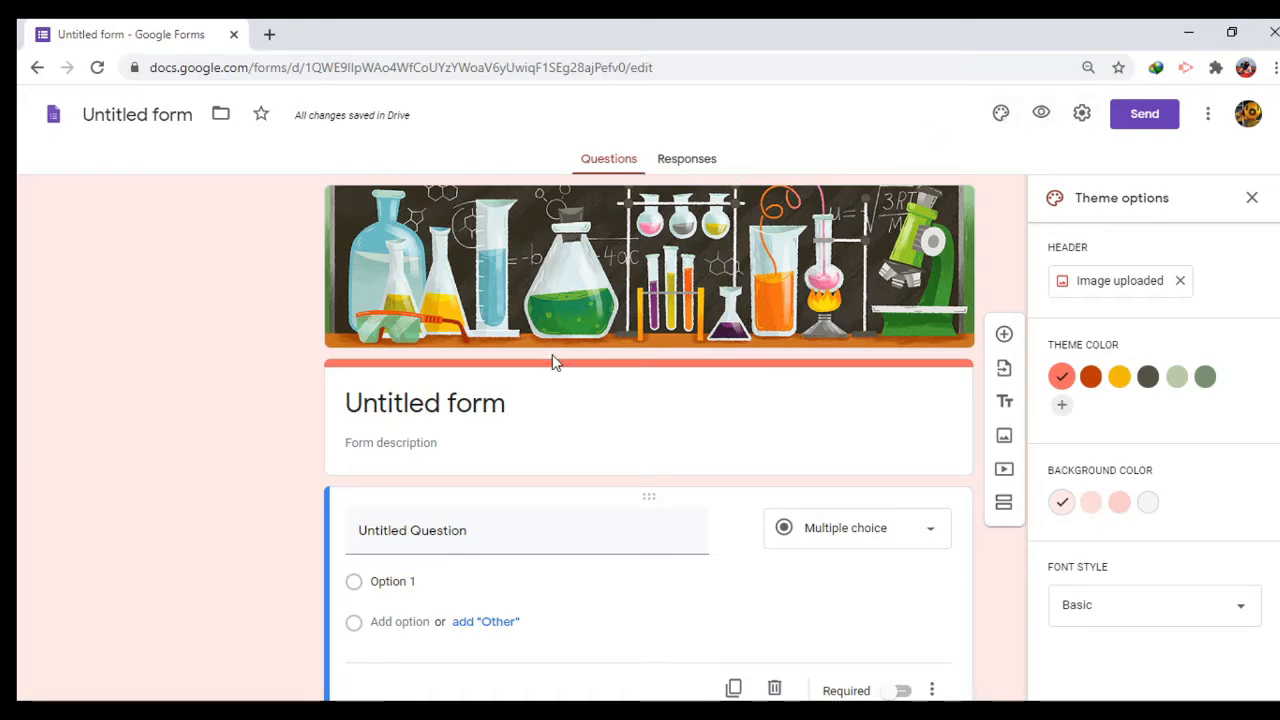
Step: Title the form "Quiz 1.1 Earthquakes and Types of Plate Boundaries", following the heading of the Word quiz document
left_click(500, 404)
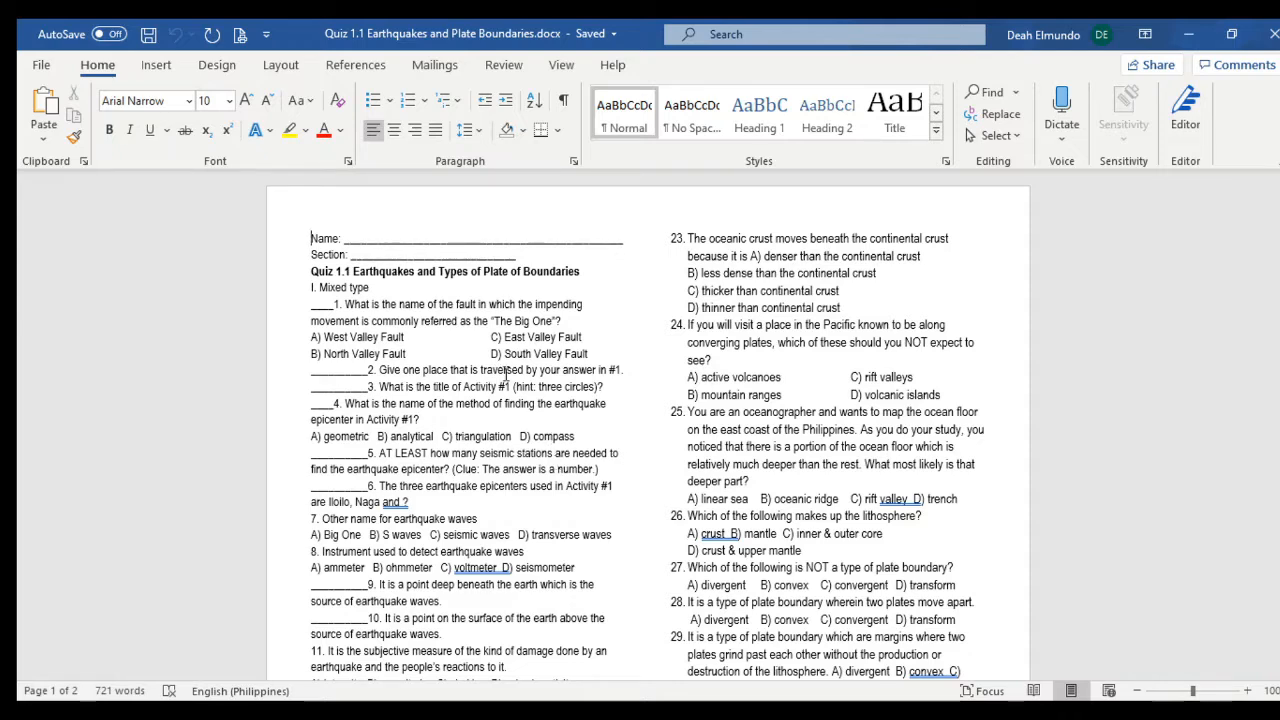
scroll(475, 467, "up", 6)
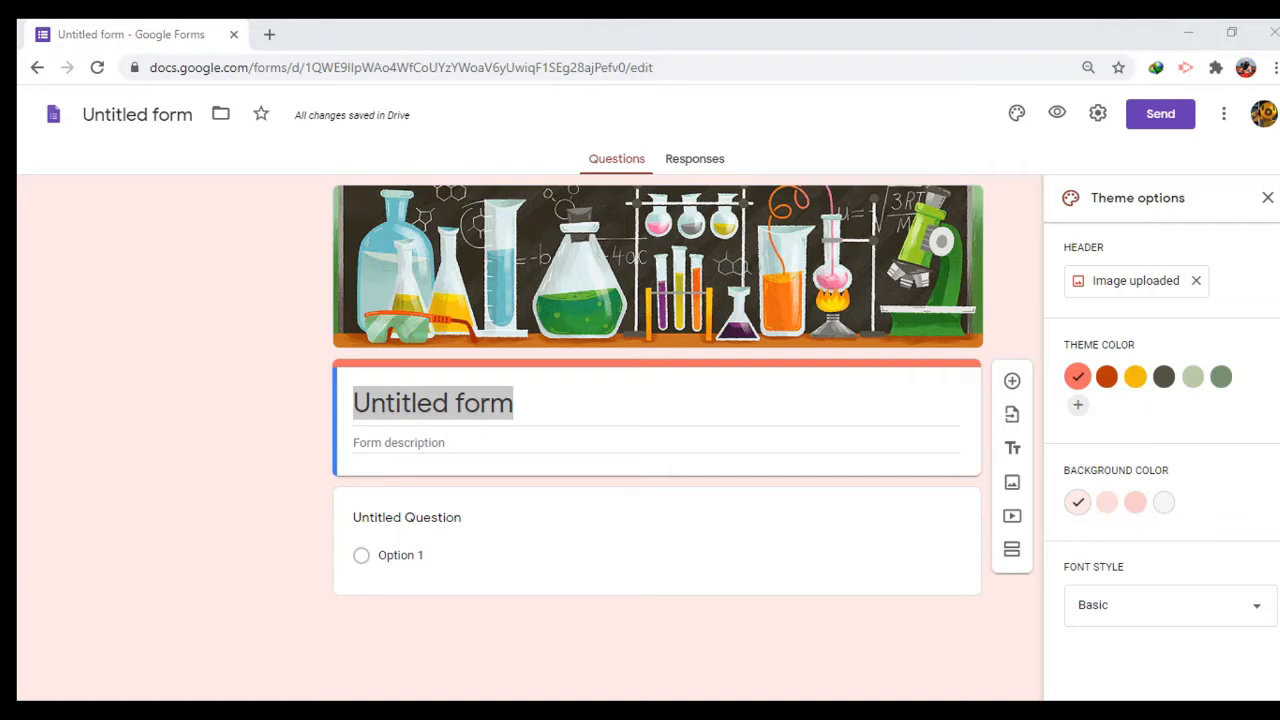
left_click(554, 400)
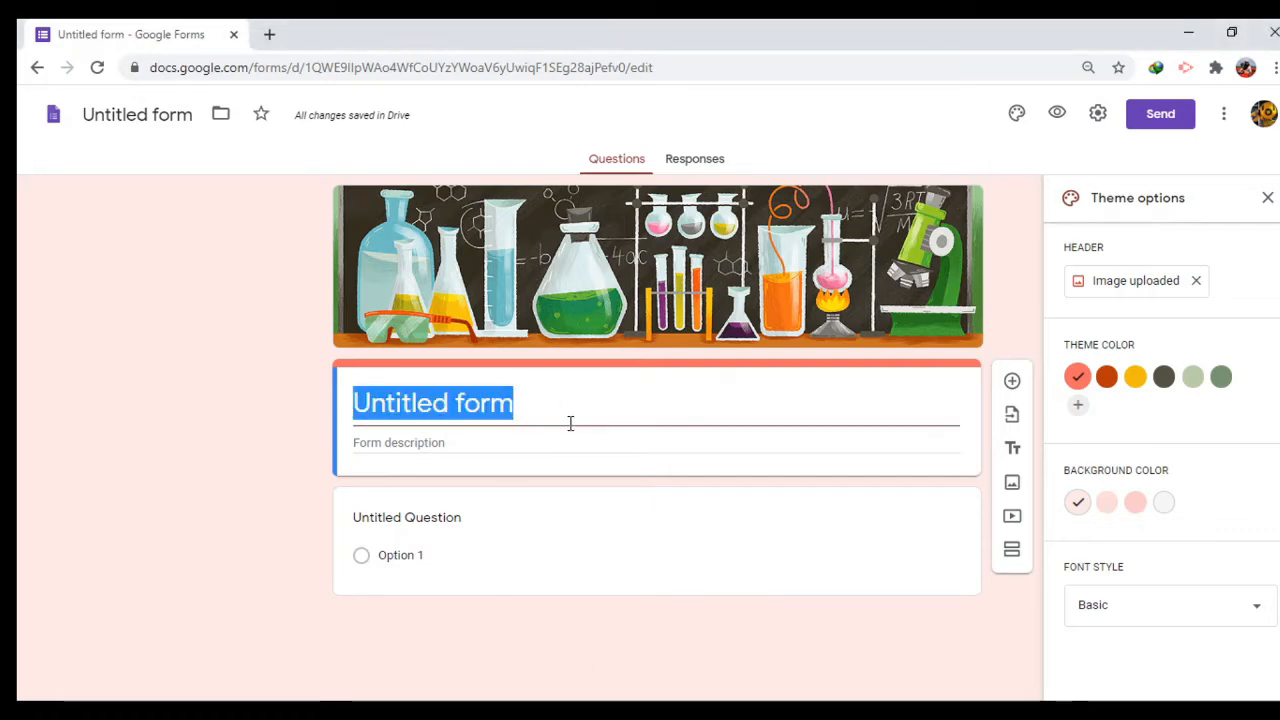
type("QUiz")
key("BackSpace")
key("BackSpace")
key("BackSpace")
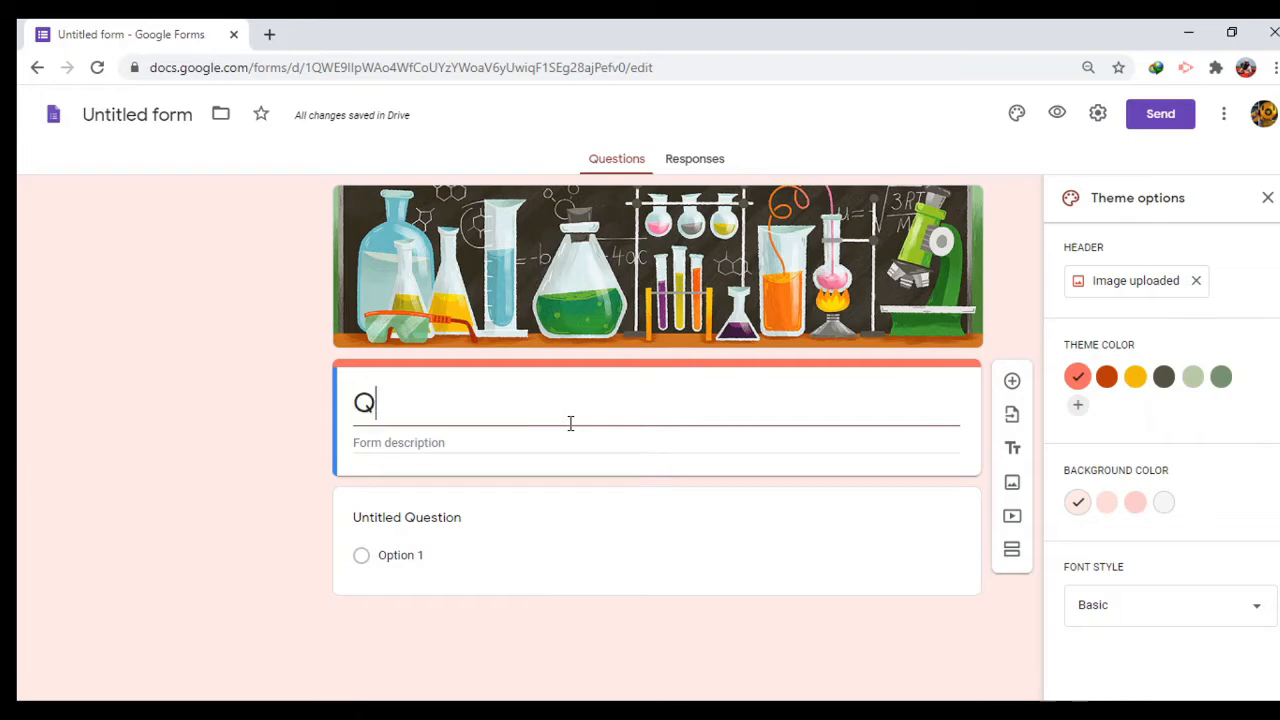
type("uiz 1.1")
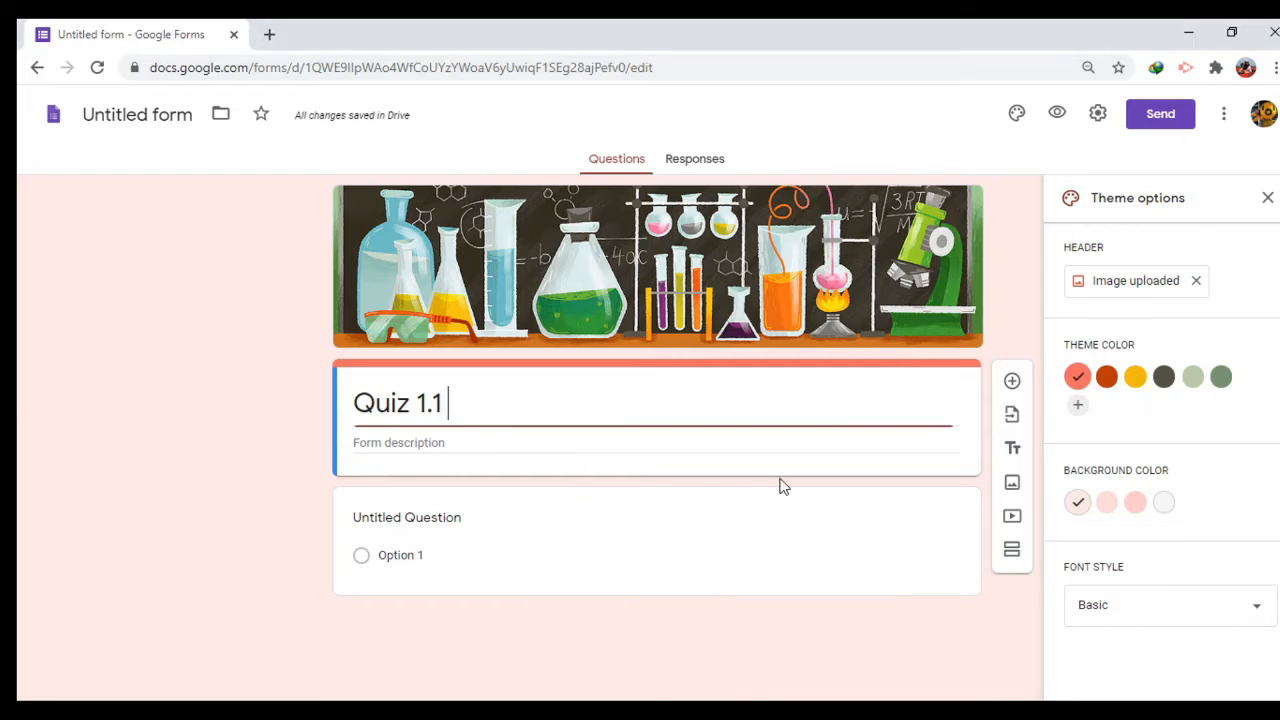
type(" Earthquakes")
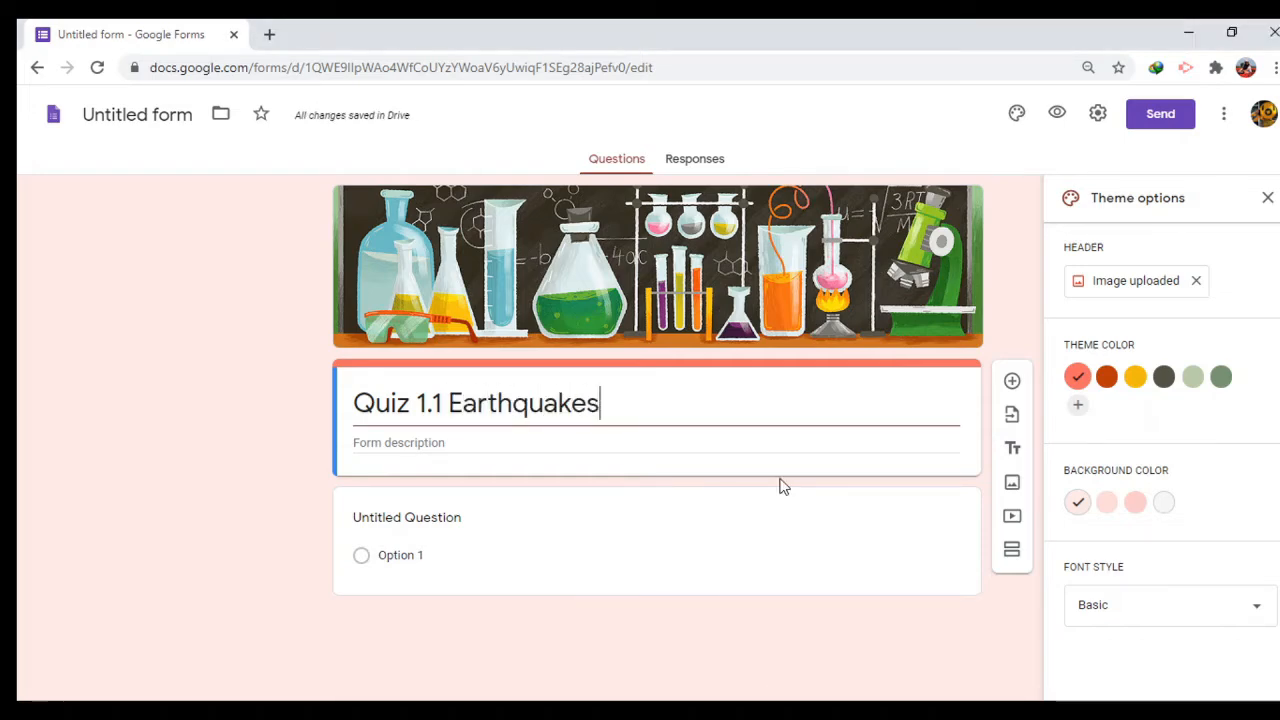
type(" and Types of ")
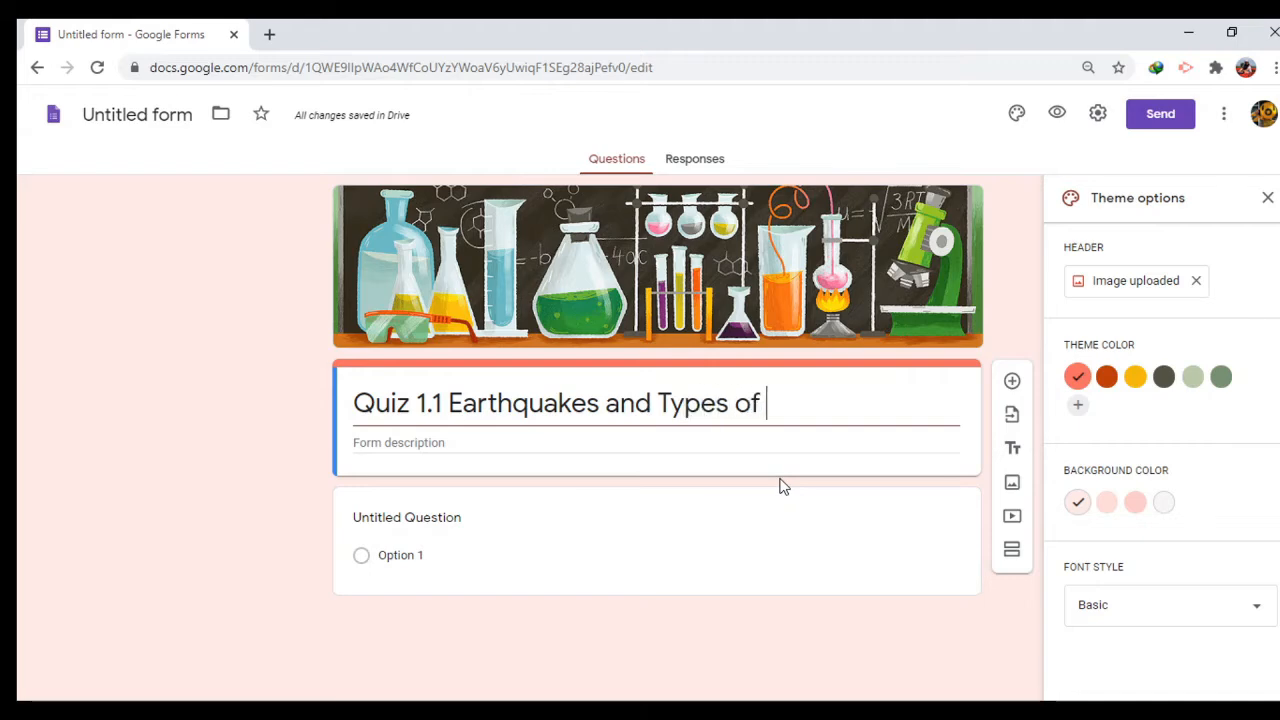
type("Plate Boundarie")
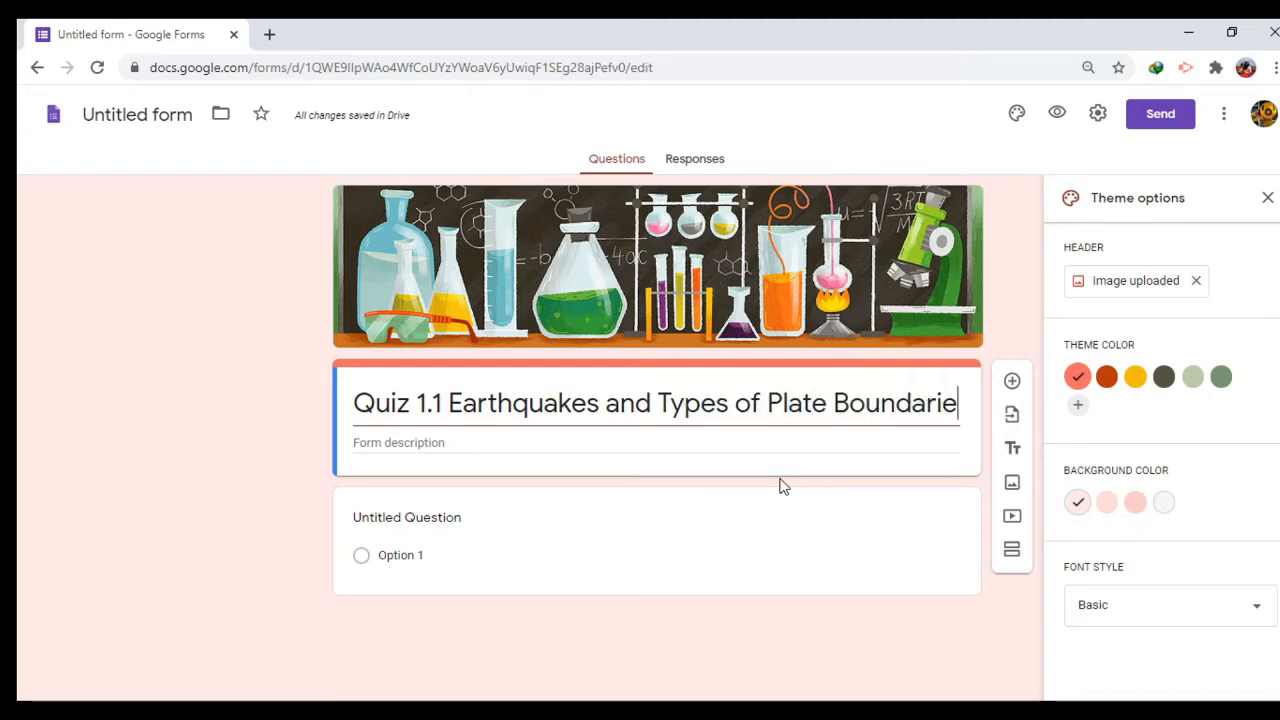
type("s")
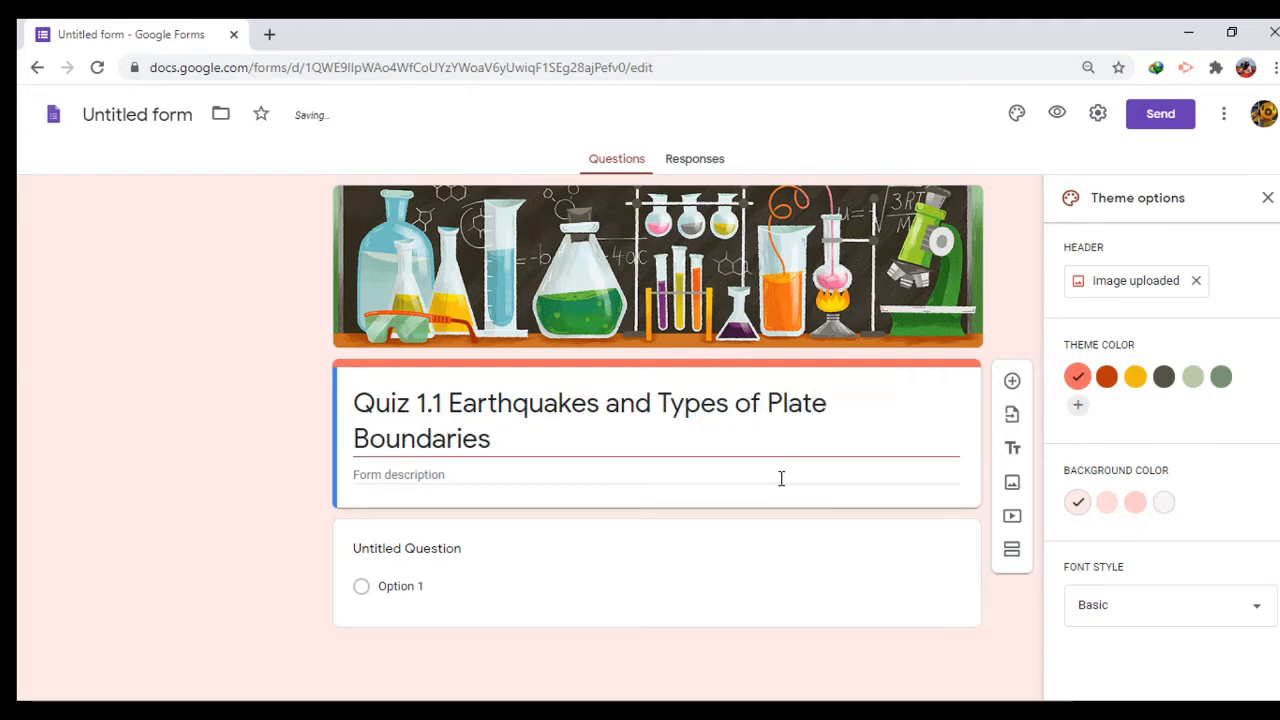
Step: Enter "Answer all the questions below." as the form description and close the theme options
left_click(764, 472)
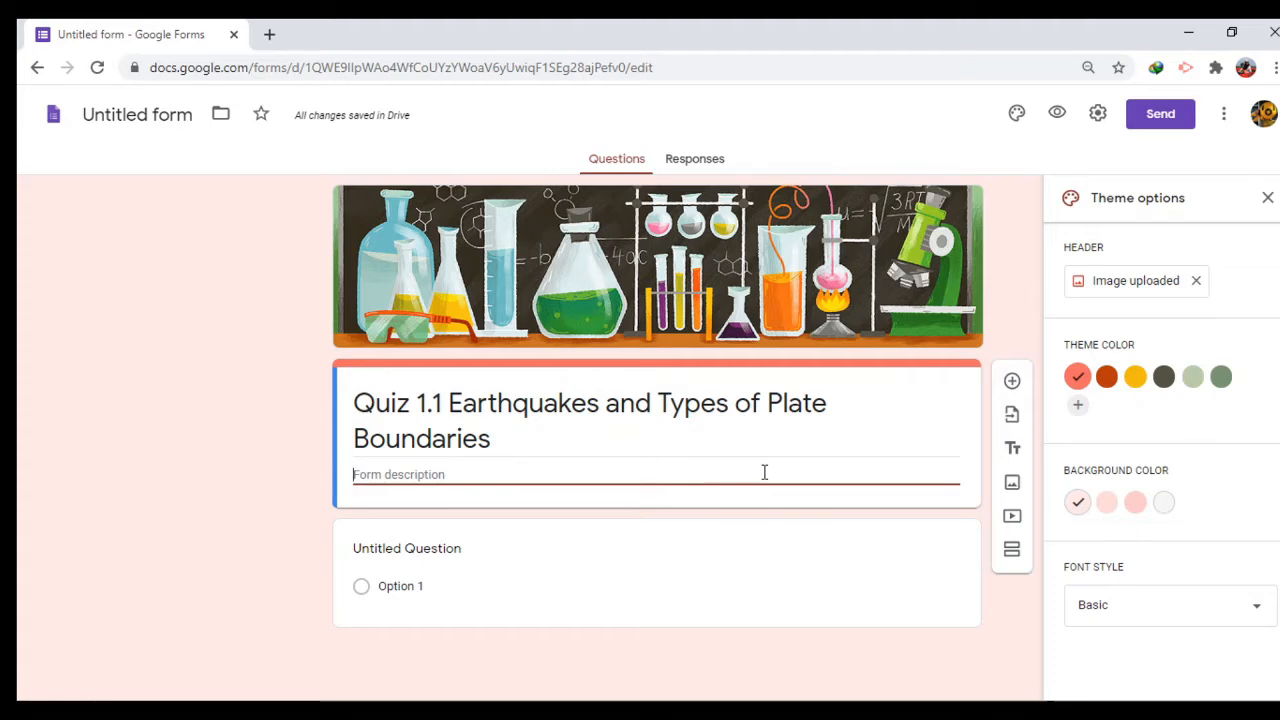
type("Answer ")
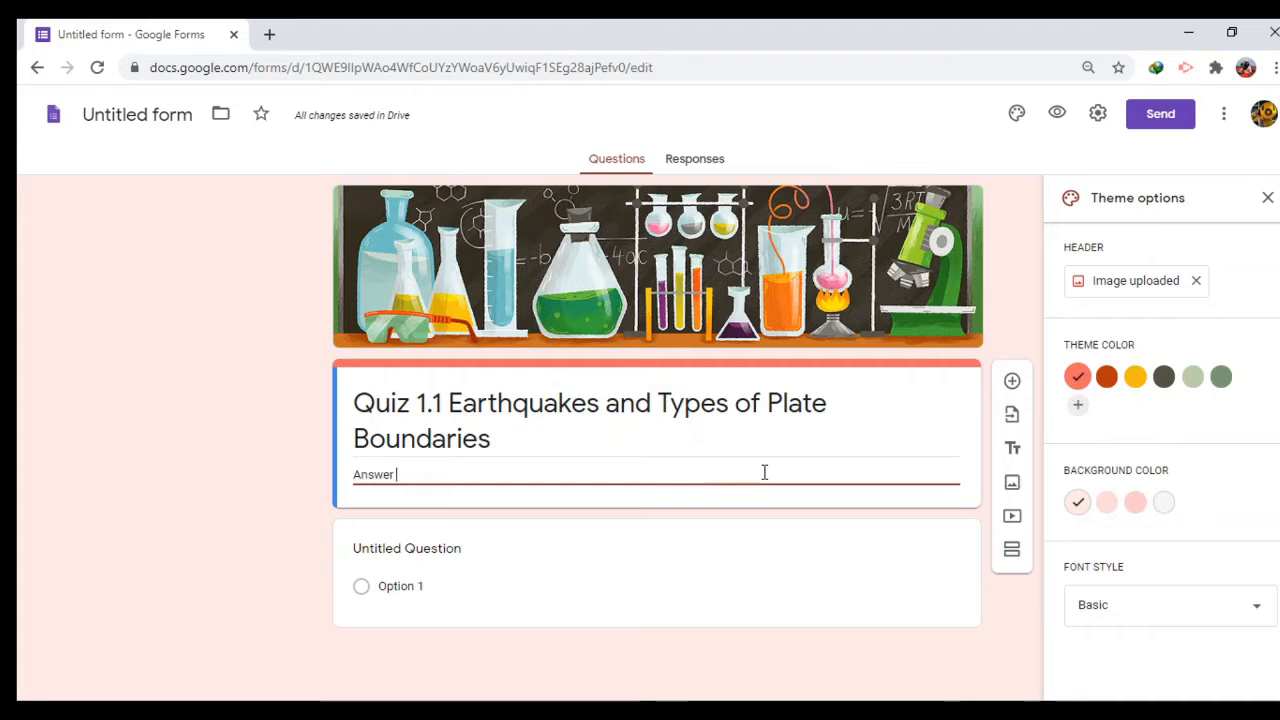
type("all the questions")
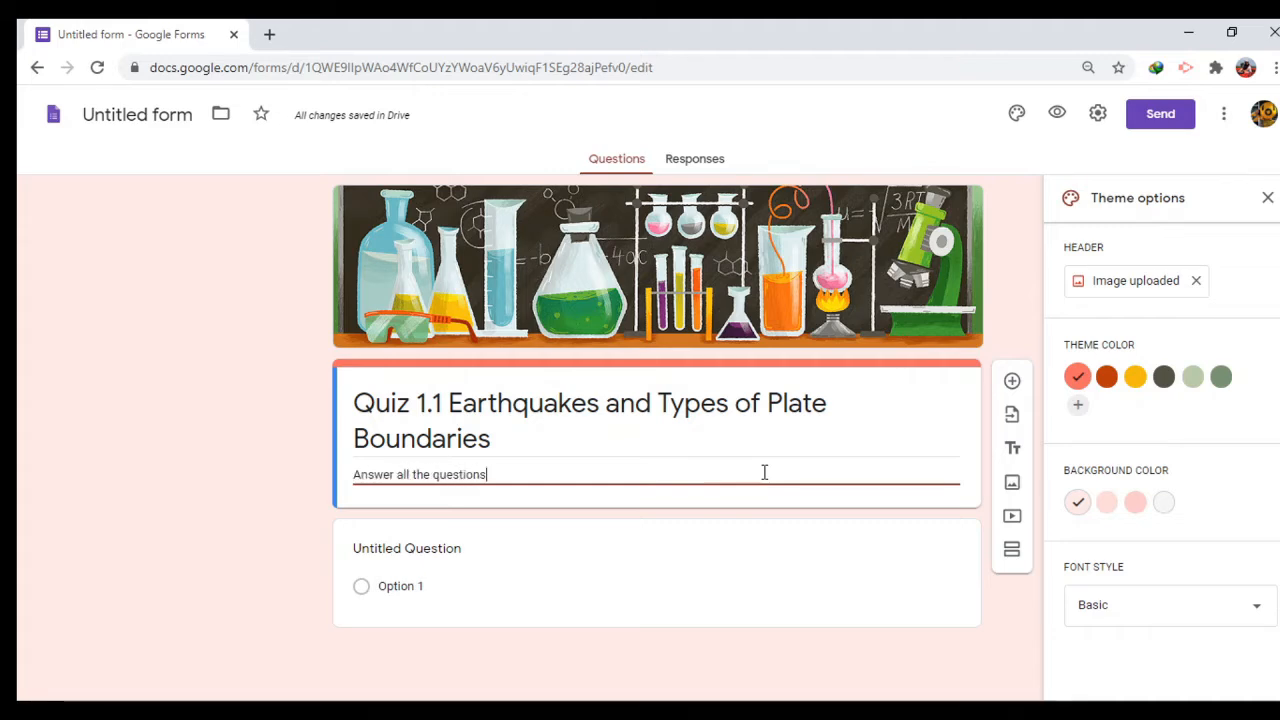
type(" below.")
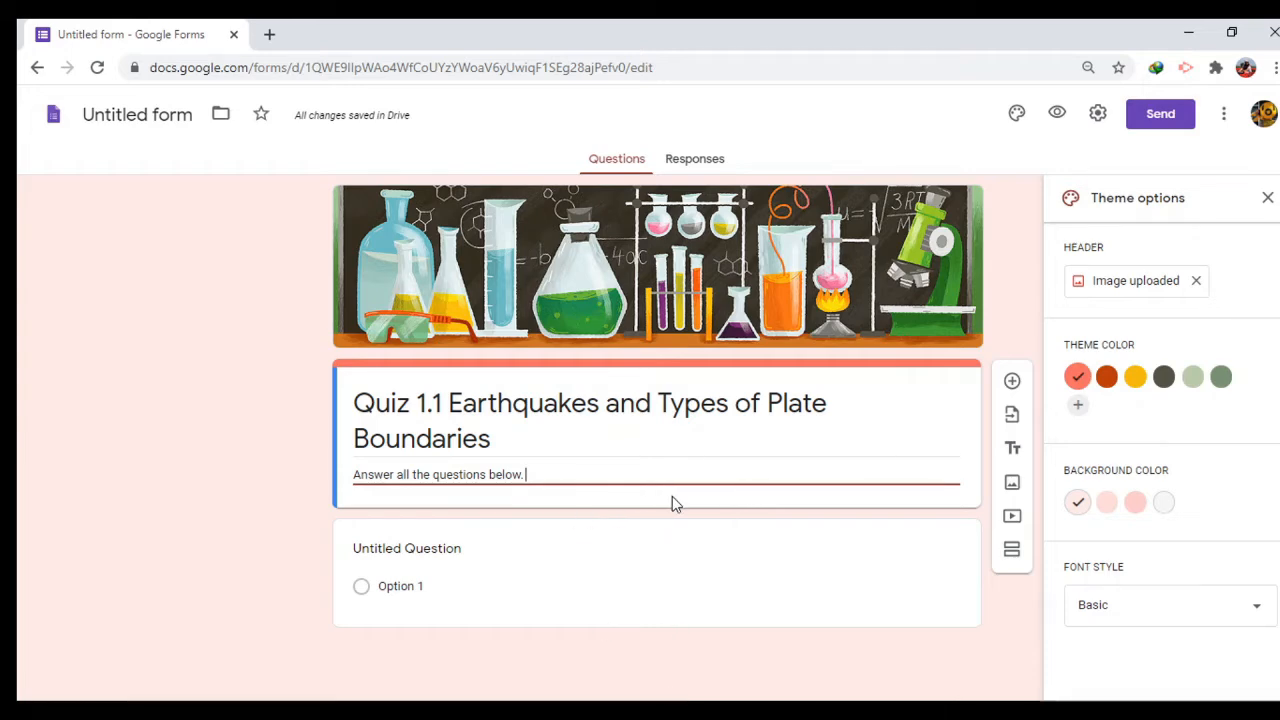
left_click(728, 710)
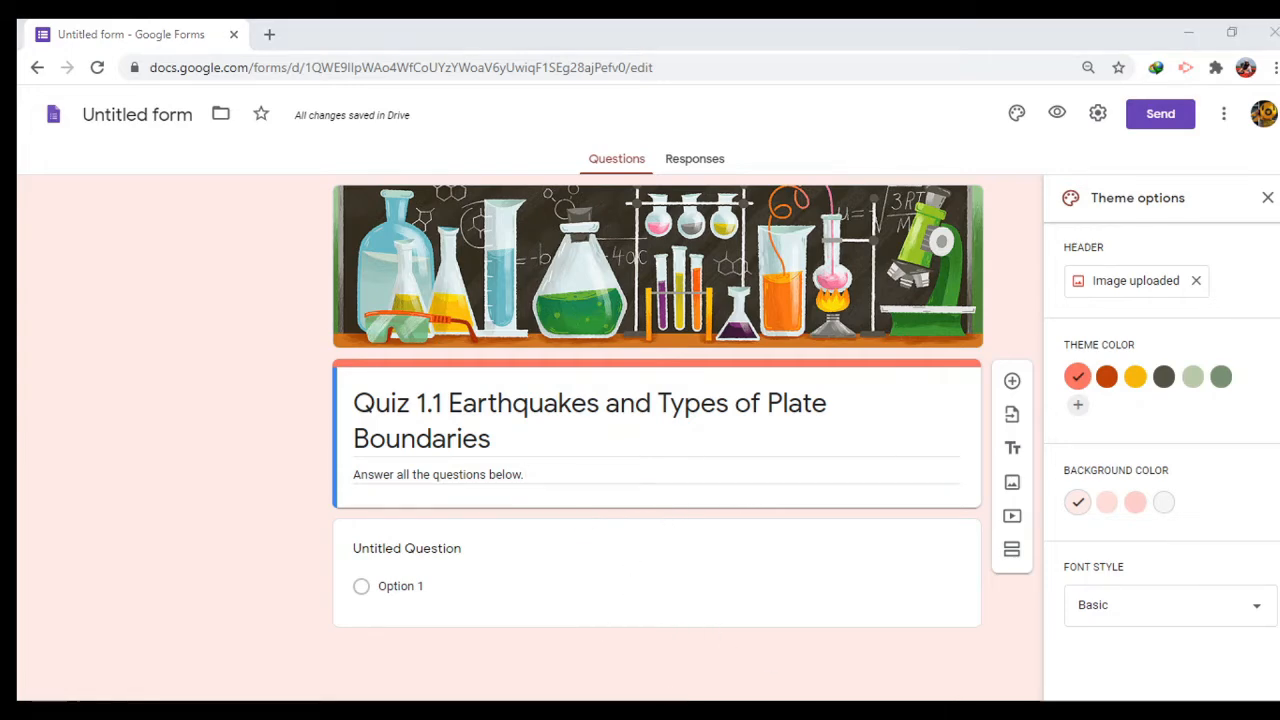
left_click(922, 290)
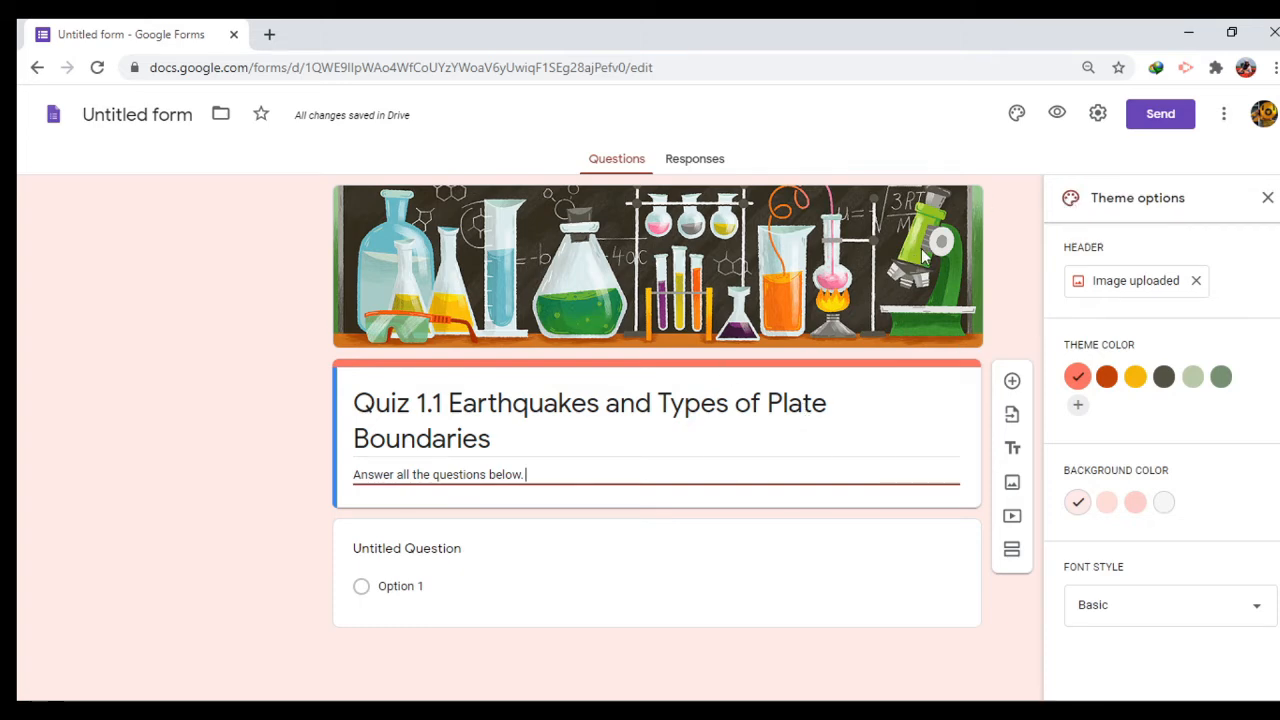
left_click(1018, 116)
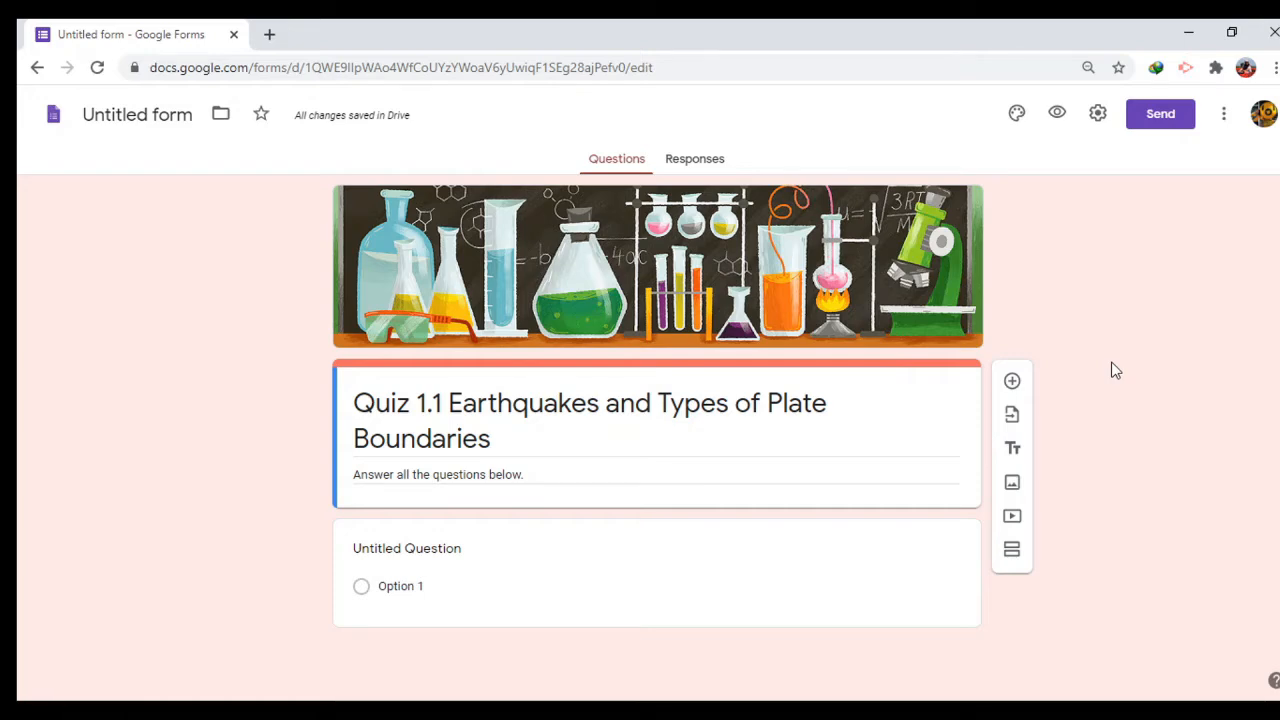
Step: Turn the untitled question into a required short-answer question titled "Name"
left_click(457, 534)
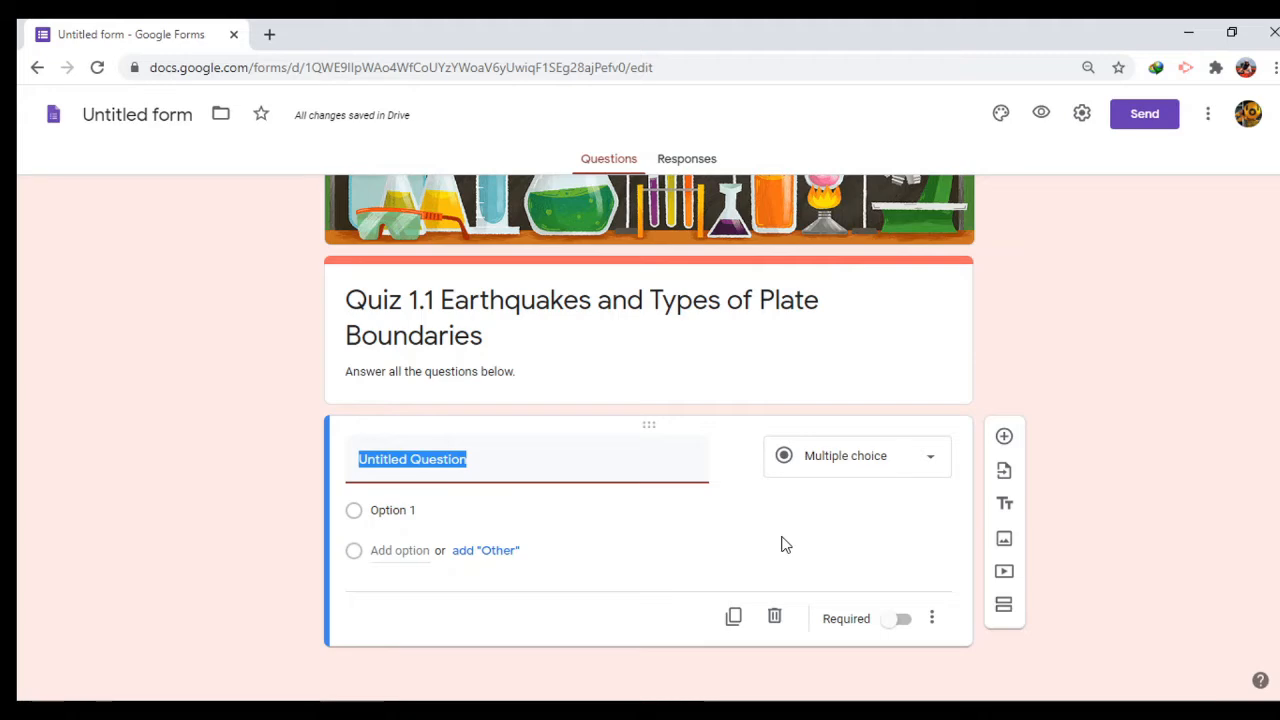
type("Name")
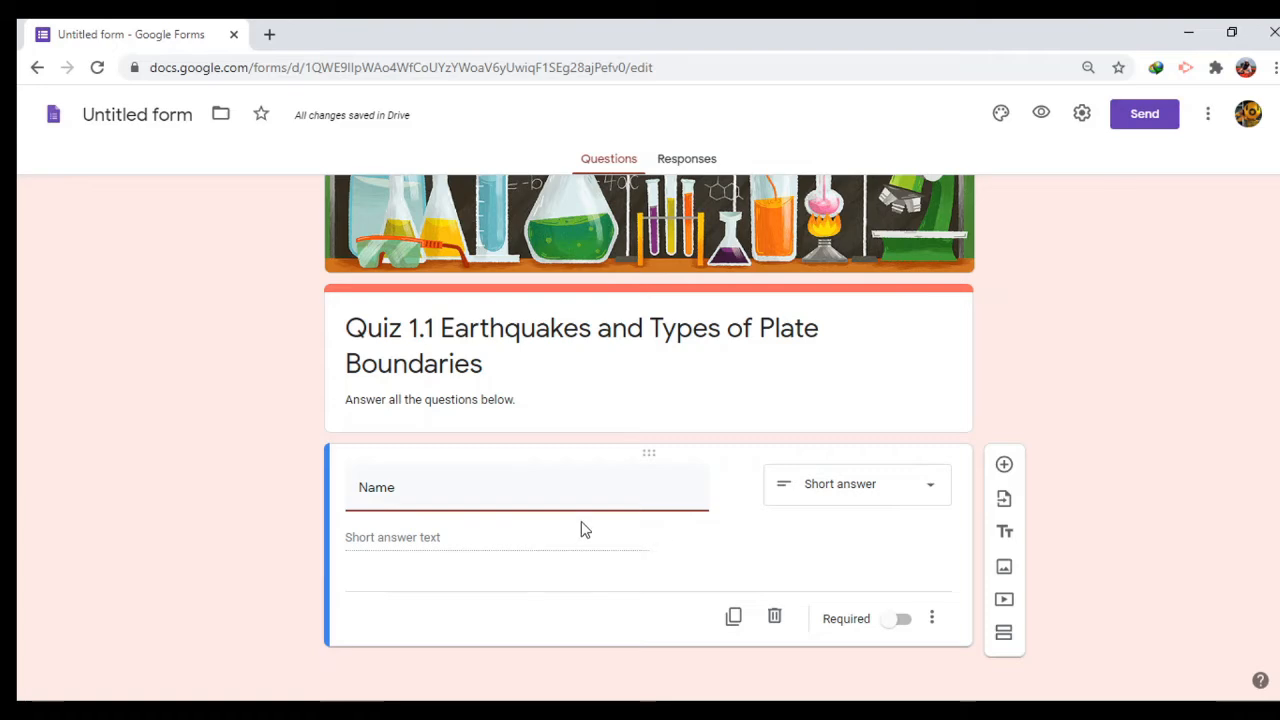
left_click(901, 622)
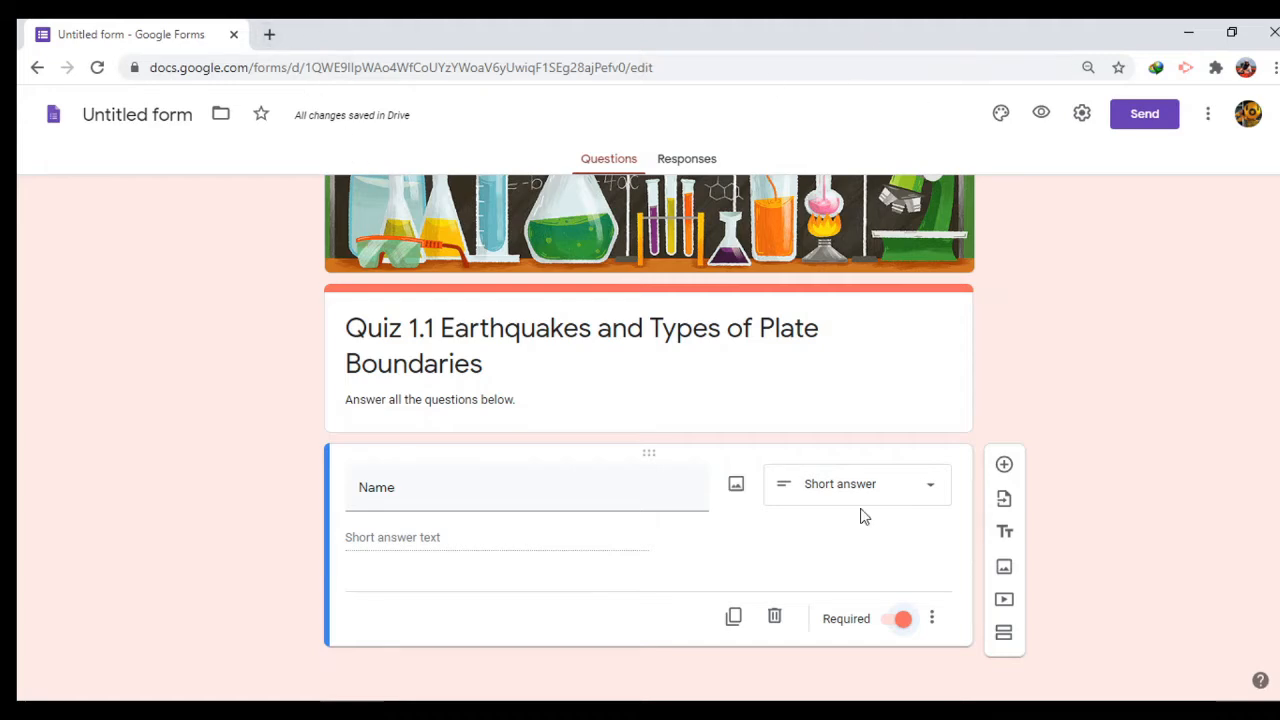
Step: Add a short-answer question titled "Learner Reference Number" below the Name question
left_click(1005, 467)
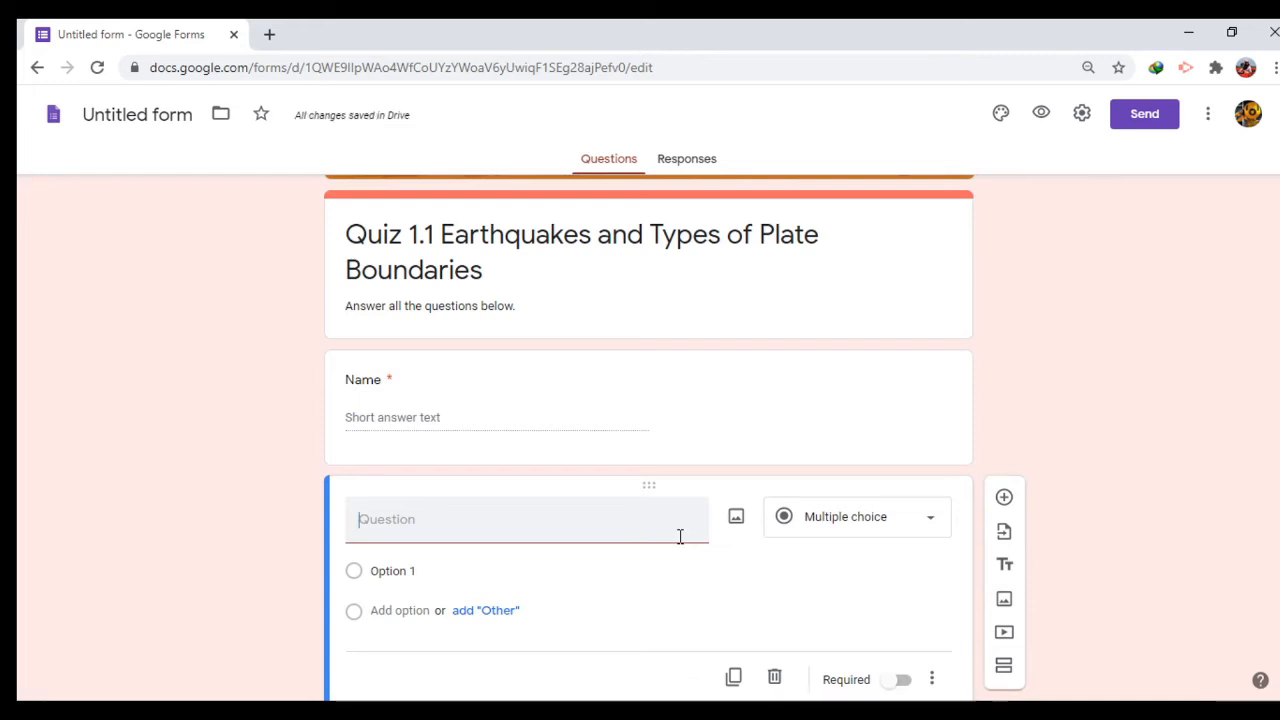
type("Learner Referenc")
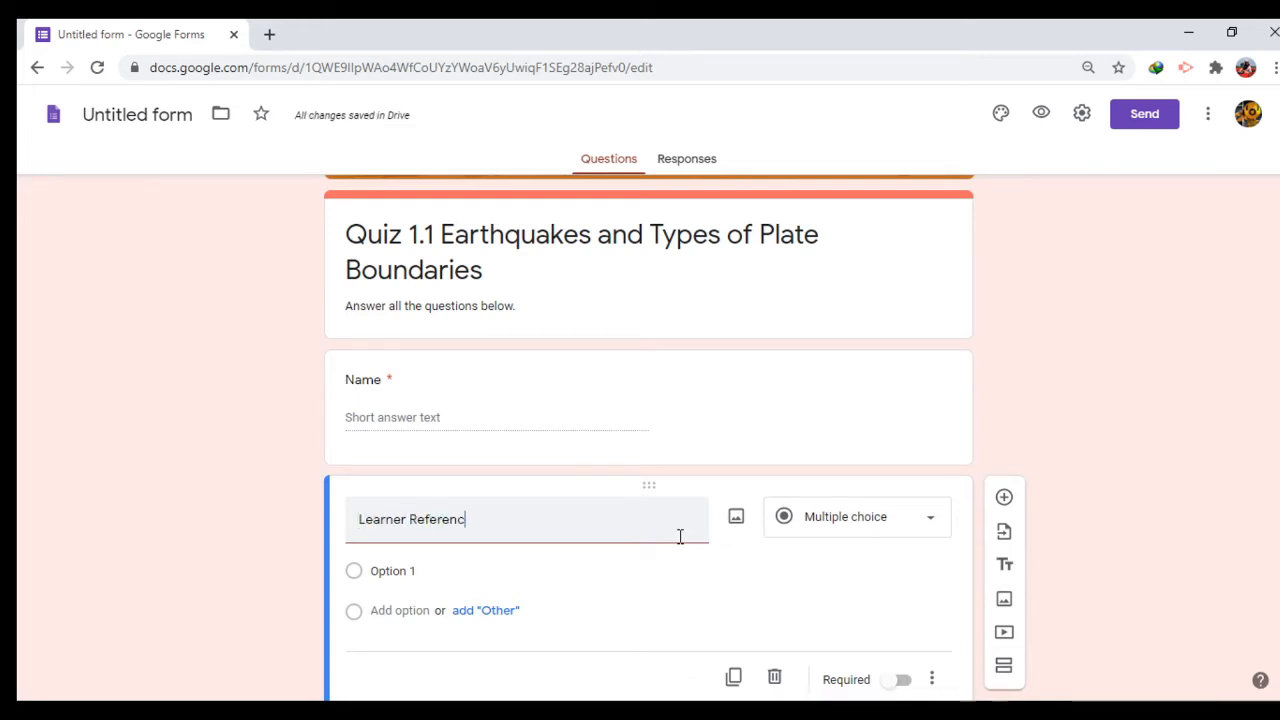
type("e Number")
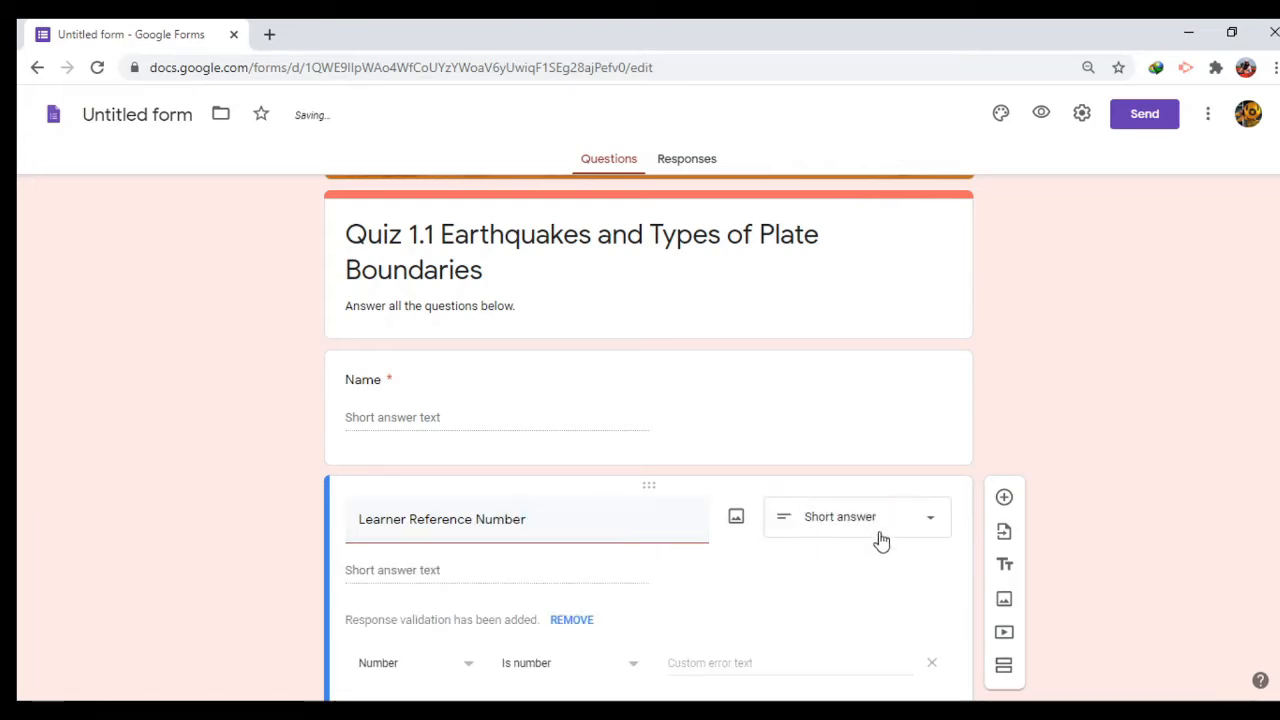
Step: Remove the number response validation from the Learner Reference Number question and make the question required
scroll(880, 562, "down", 1)
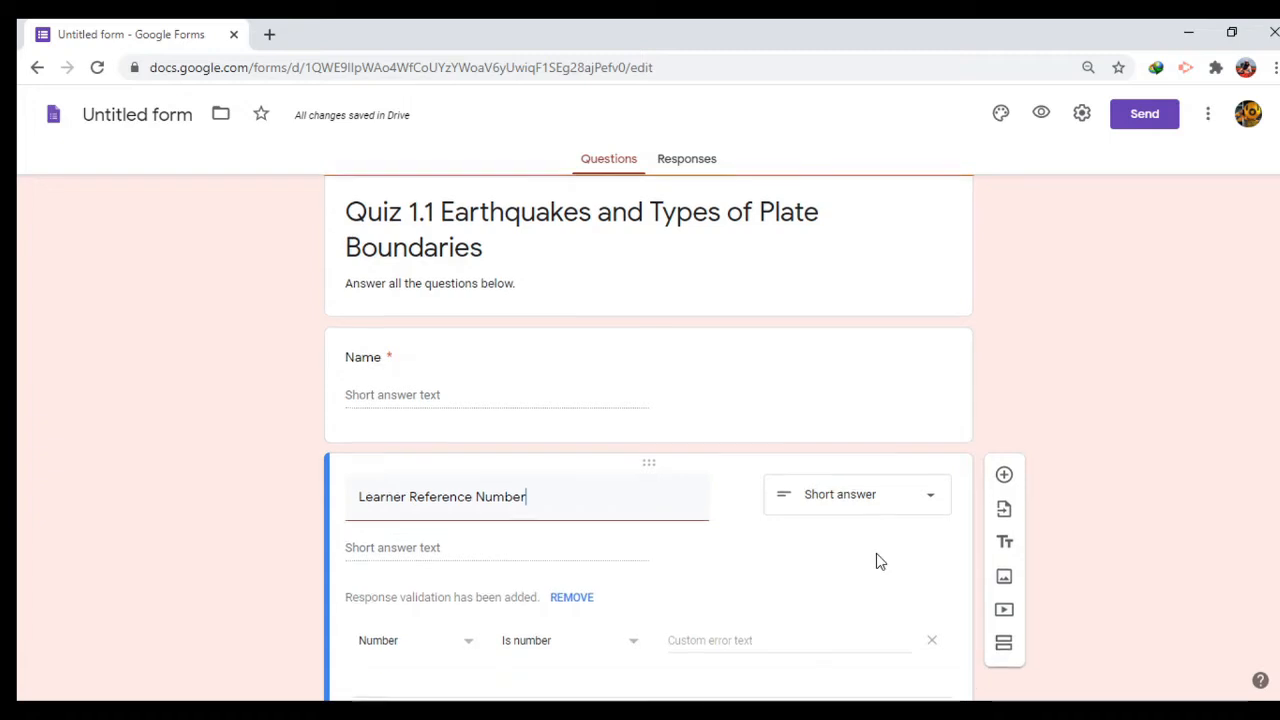
scroll(875, 562, "down", 1)
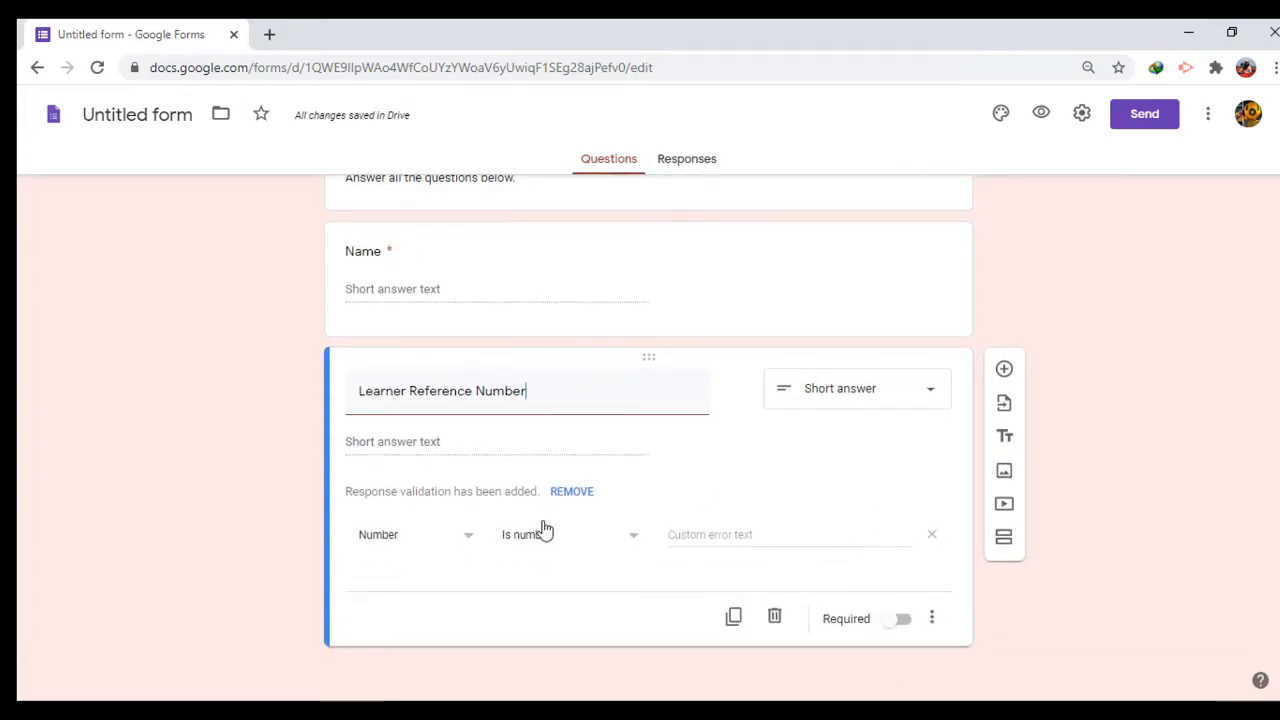
left_click(935, 535)
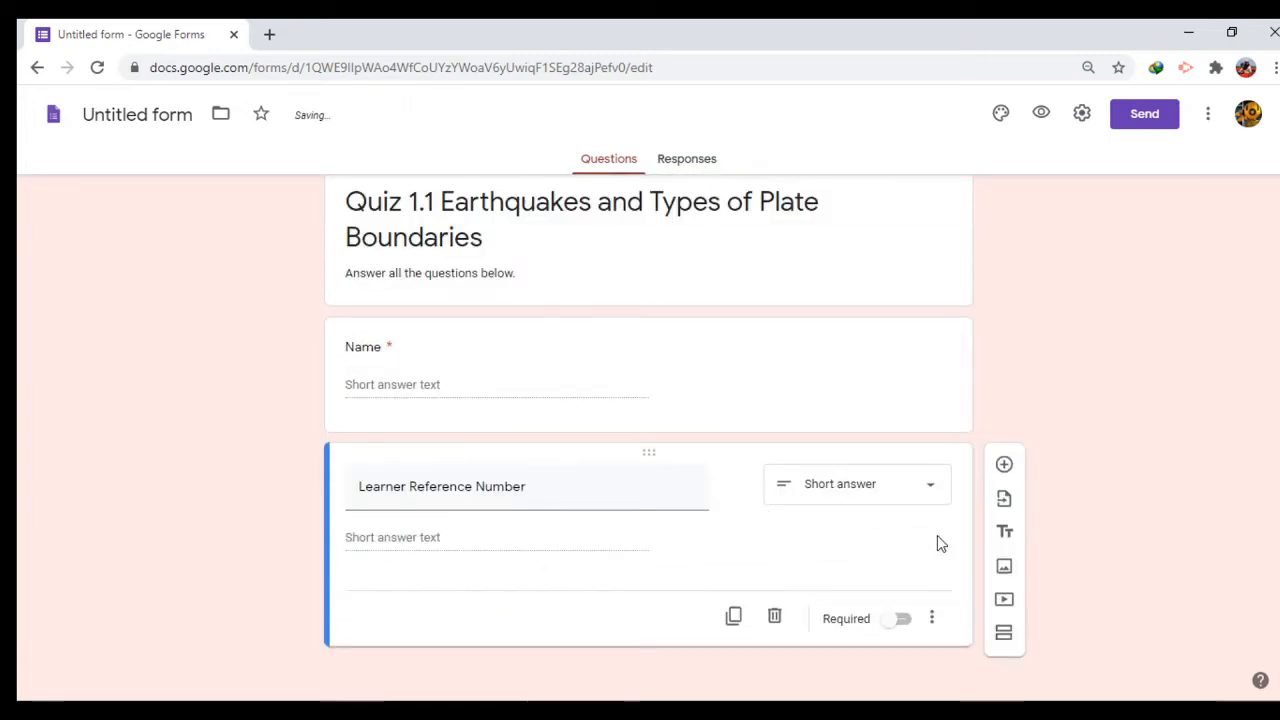
left_click(903, 619)
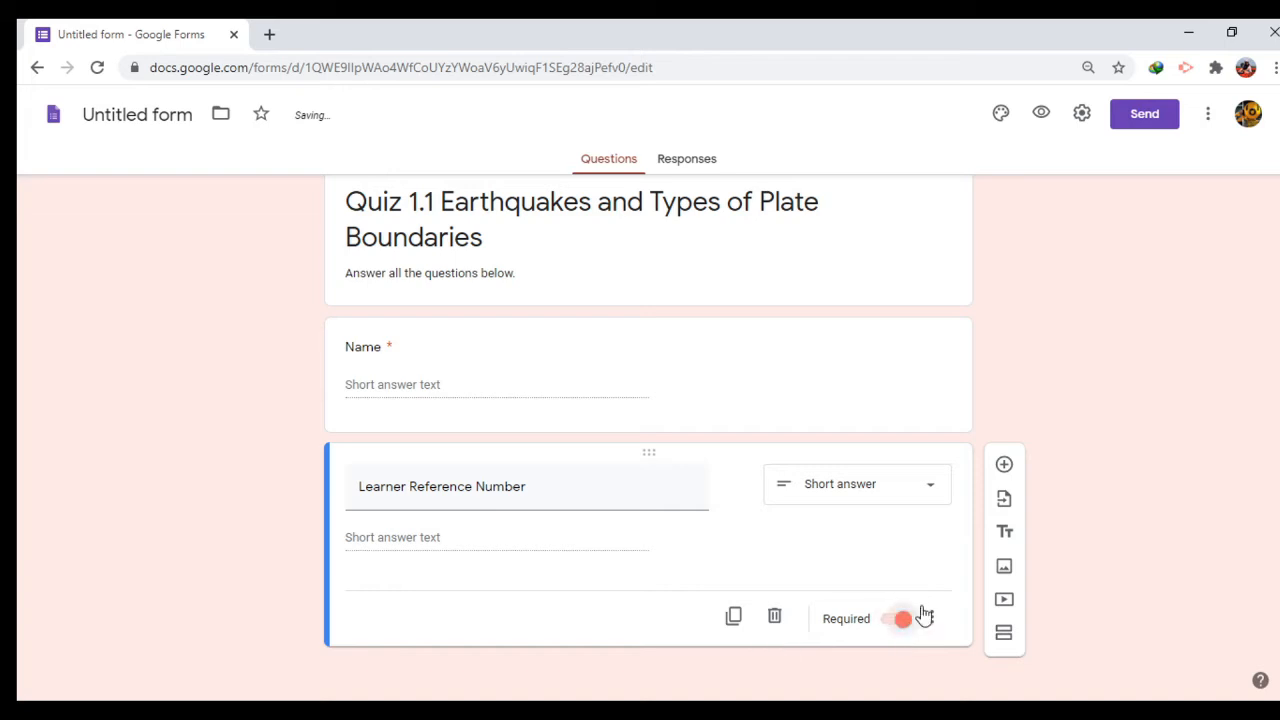
Step: Add a required multiple-choice question titled "Gender" with the options "Male" and "Female" below the Learner Reference Number question
left_click(1004, 464)
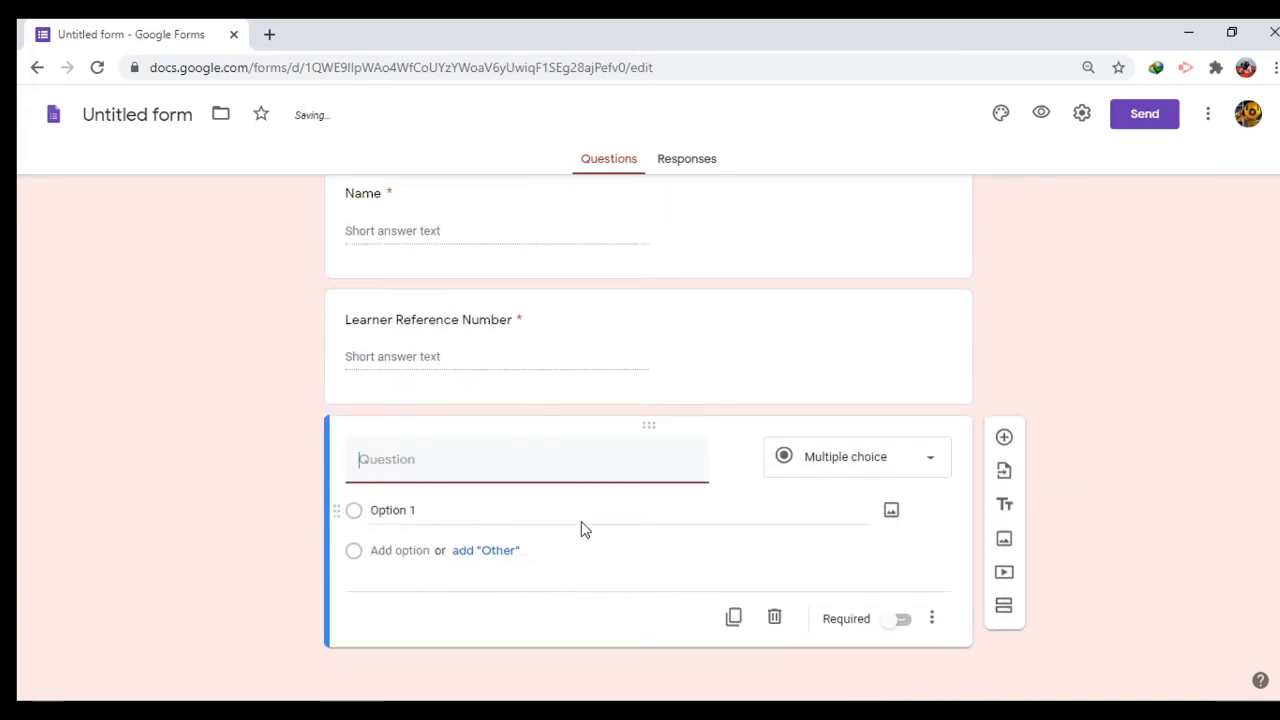
type("Gender")
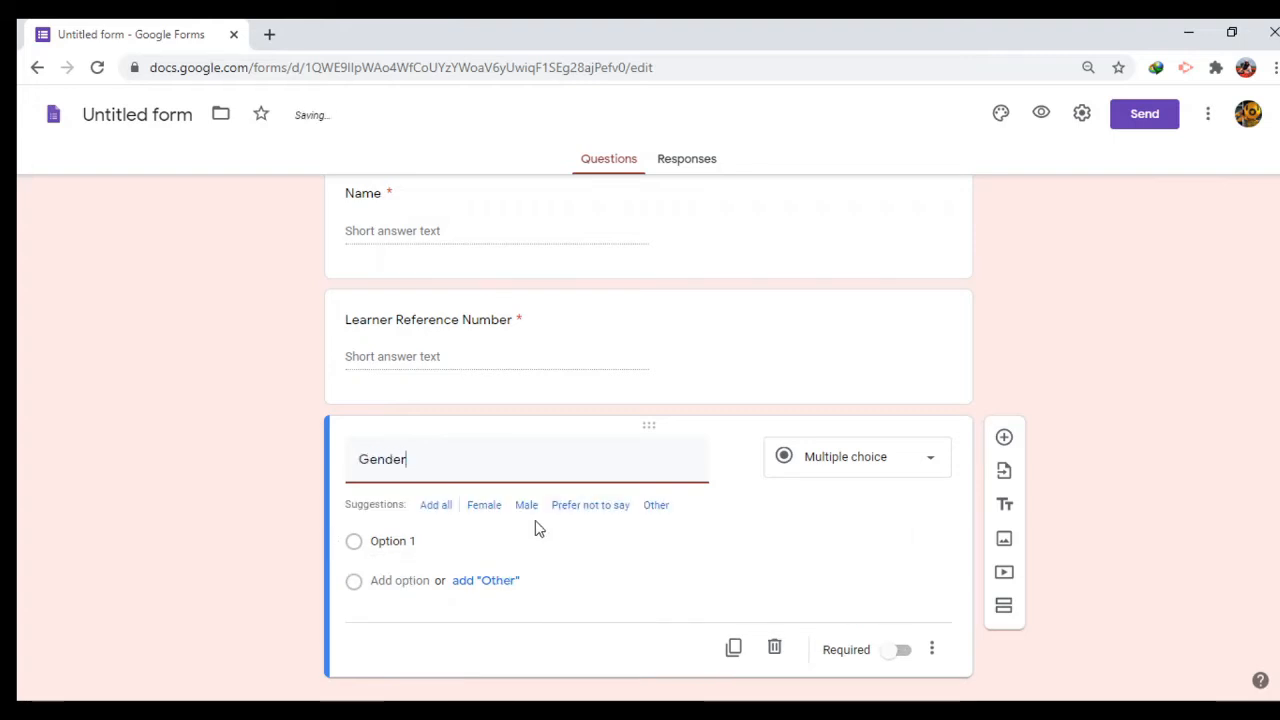
left_click(463, 540)
type("Male")
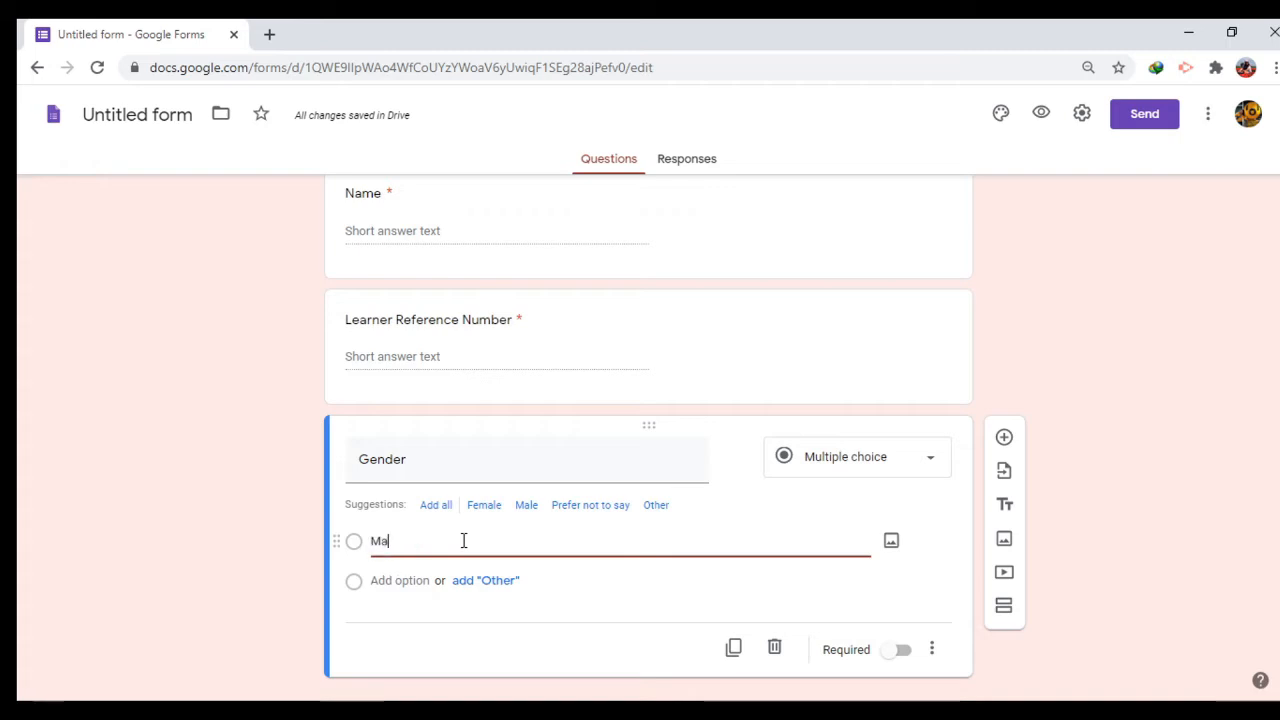
left_click(410, 581)
type("Fema")
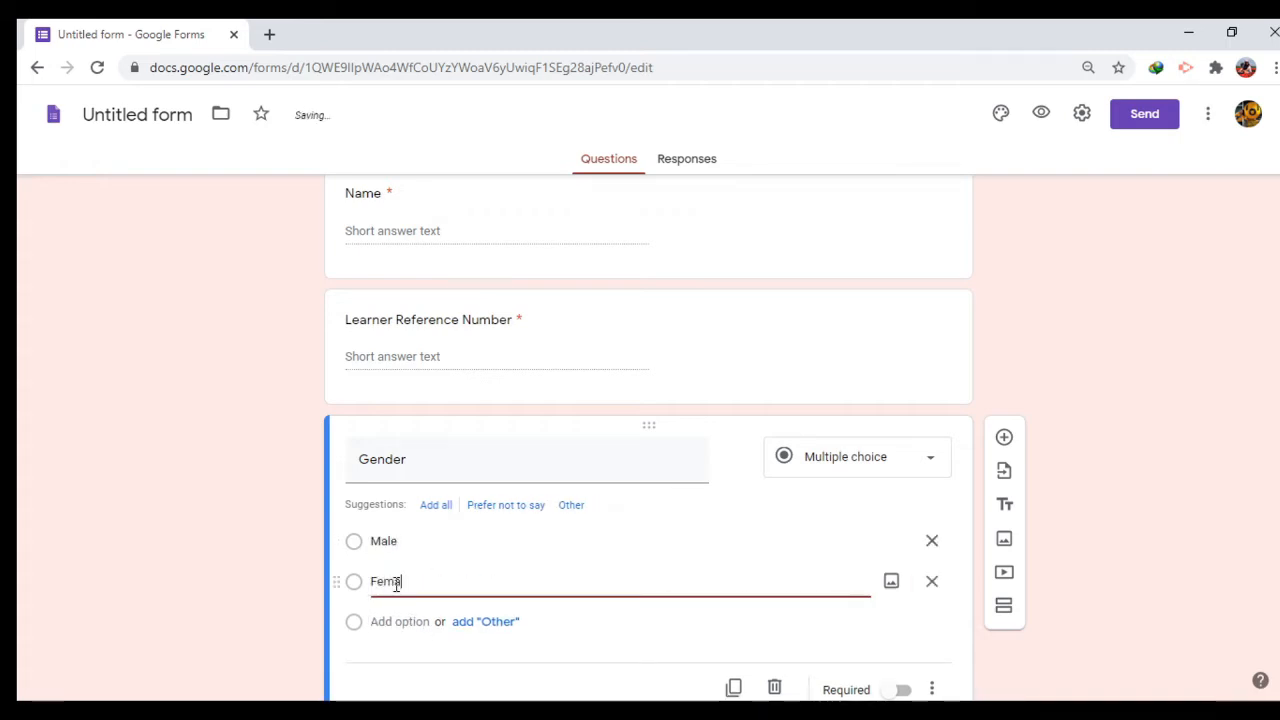
type("le")
left_click(197, 520)
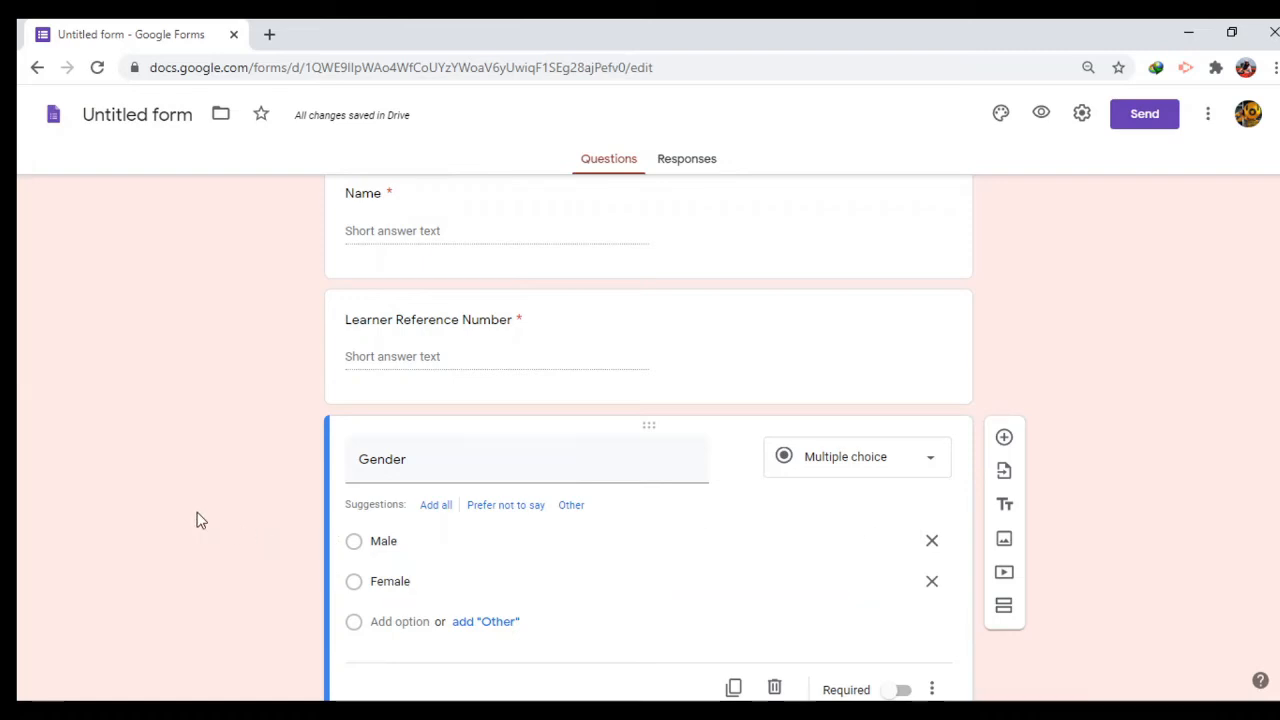
scroll(420, 423, "down", 1)
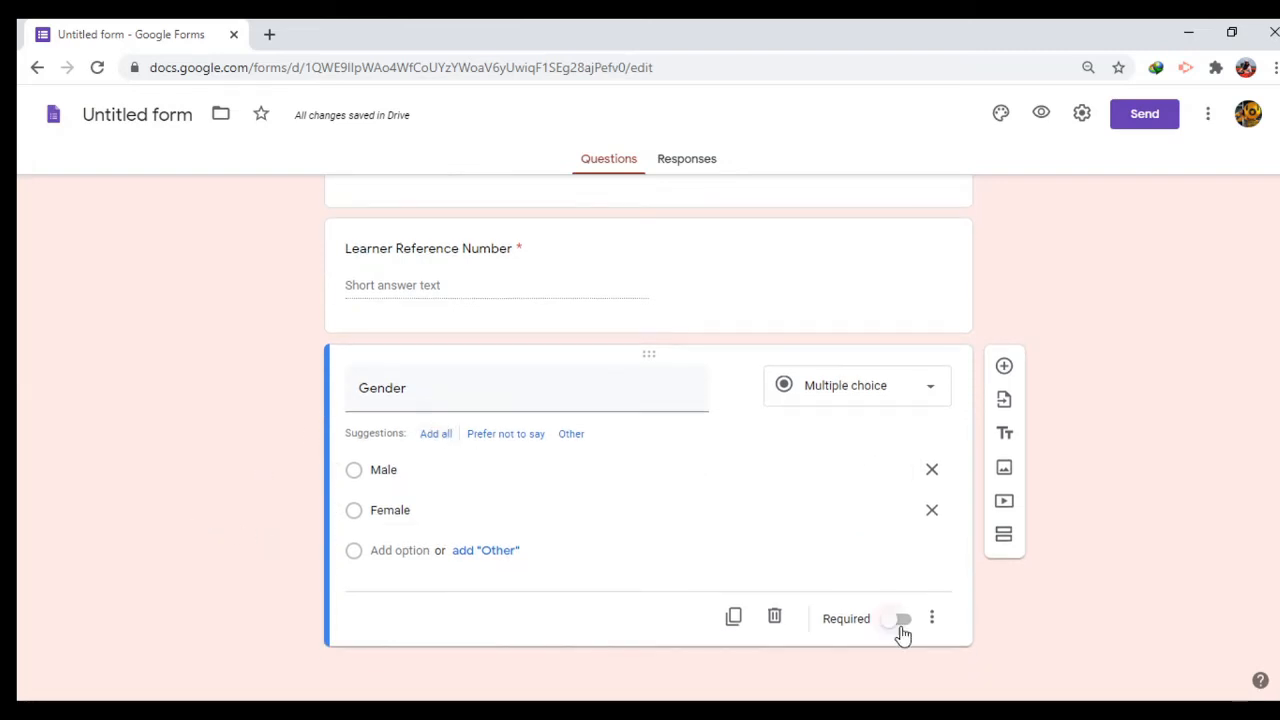
left_click(901, 622)
Step: Preview the form, check how the required Name and Learner Reference Number questions behave when left empty, and return to the form editor
left_click(1041, 114)
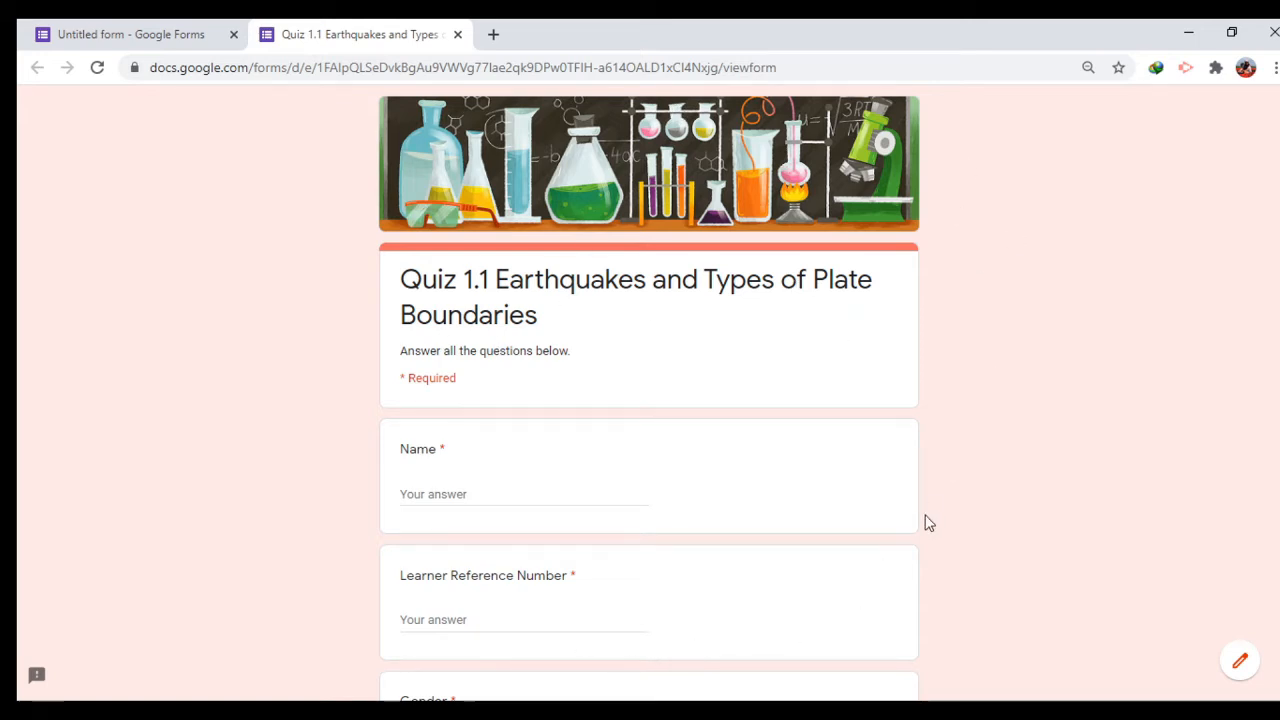
scroll(920, 500, "down", 3)
scroll(600, 405, "up", 1)
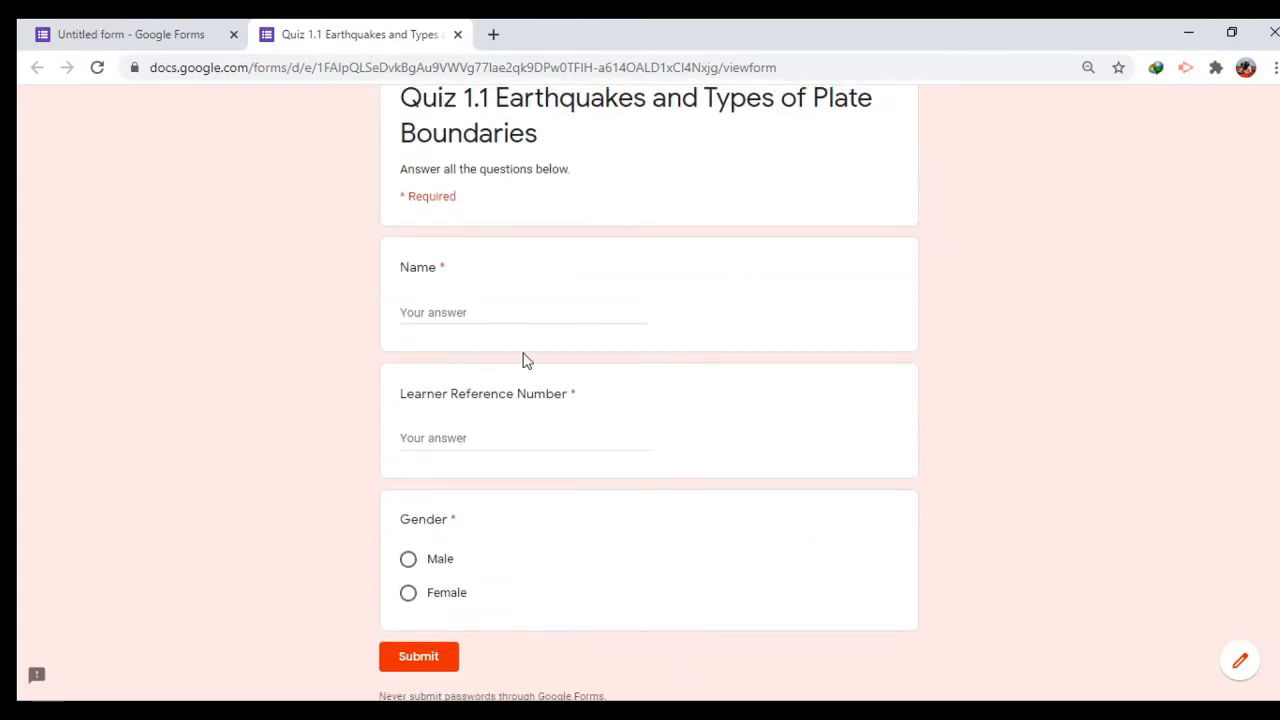
left_click(488, 310)
left_click(503, 434)
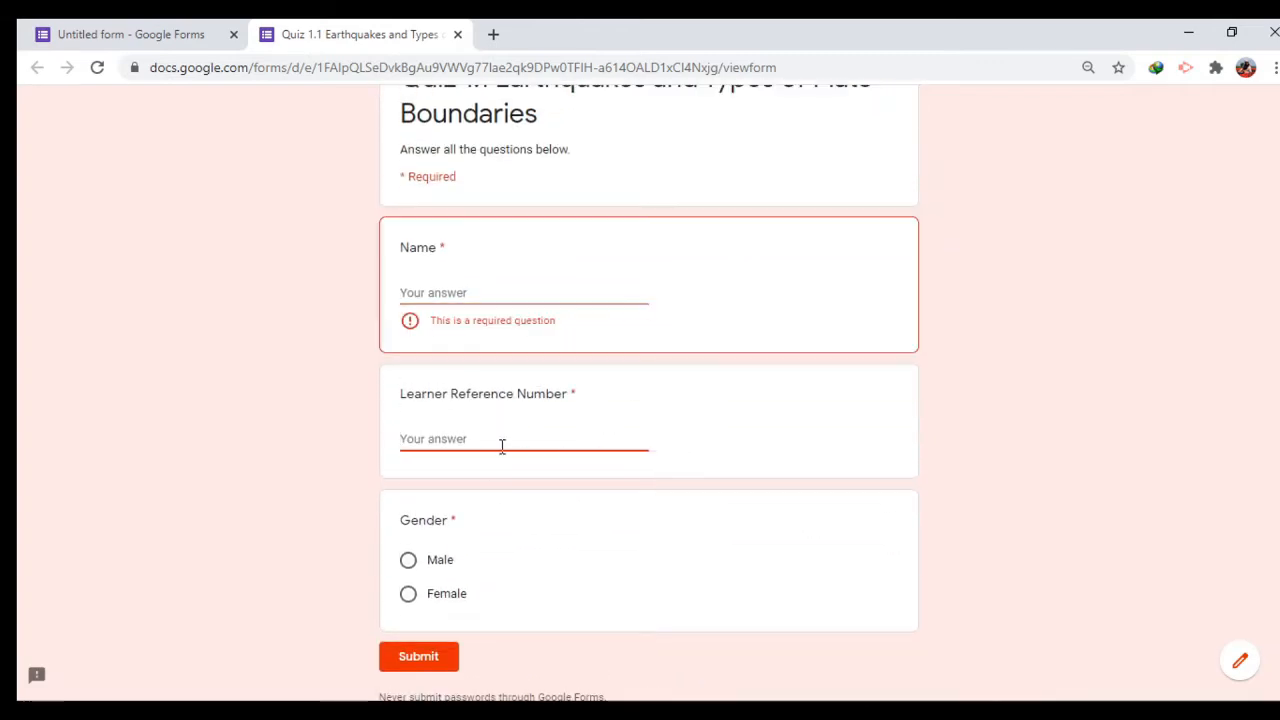
left_click(496, 296)
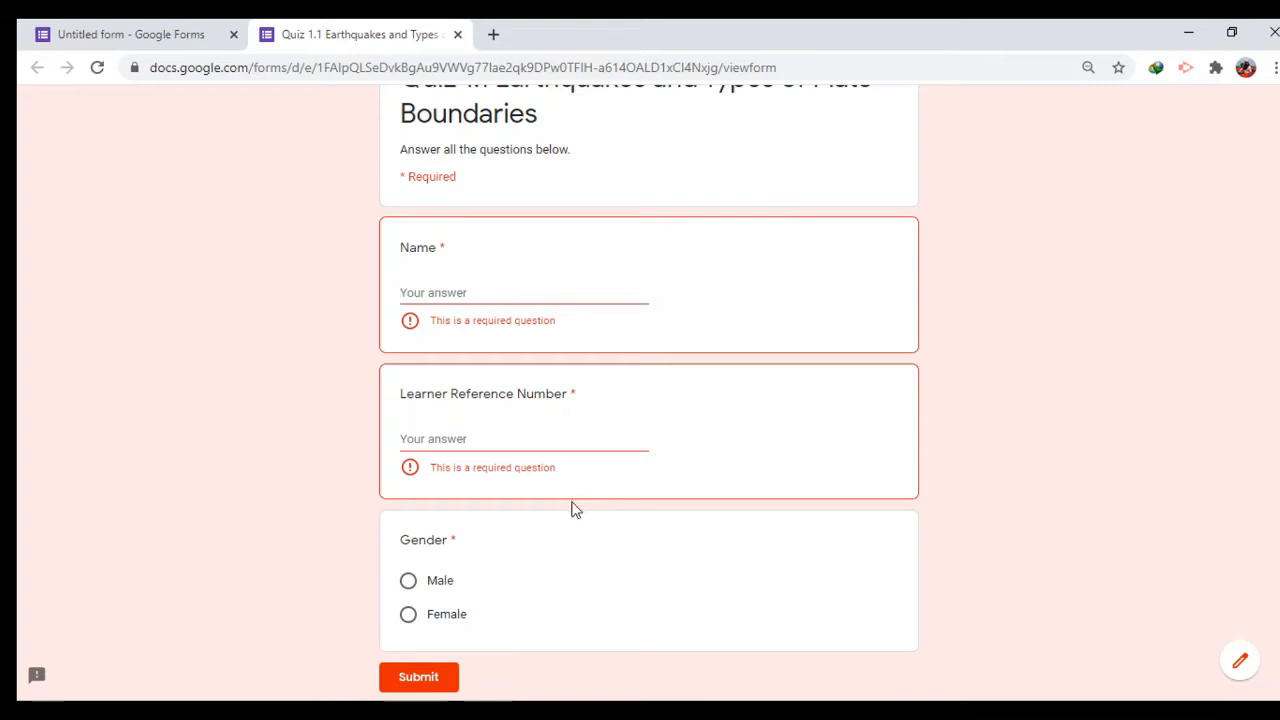
scroll(549, 565, "down", 2)
scroll(549, 569, "up", 4)
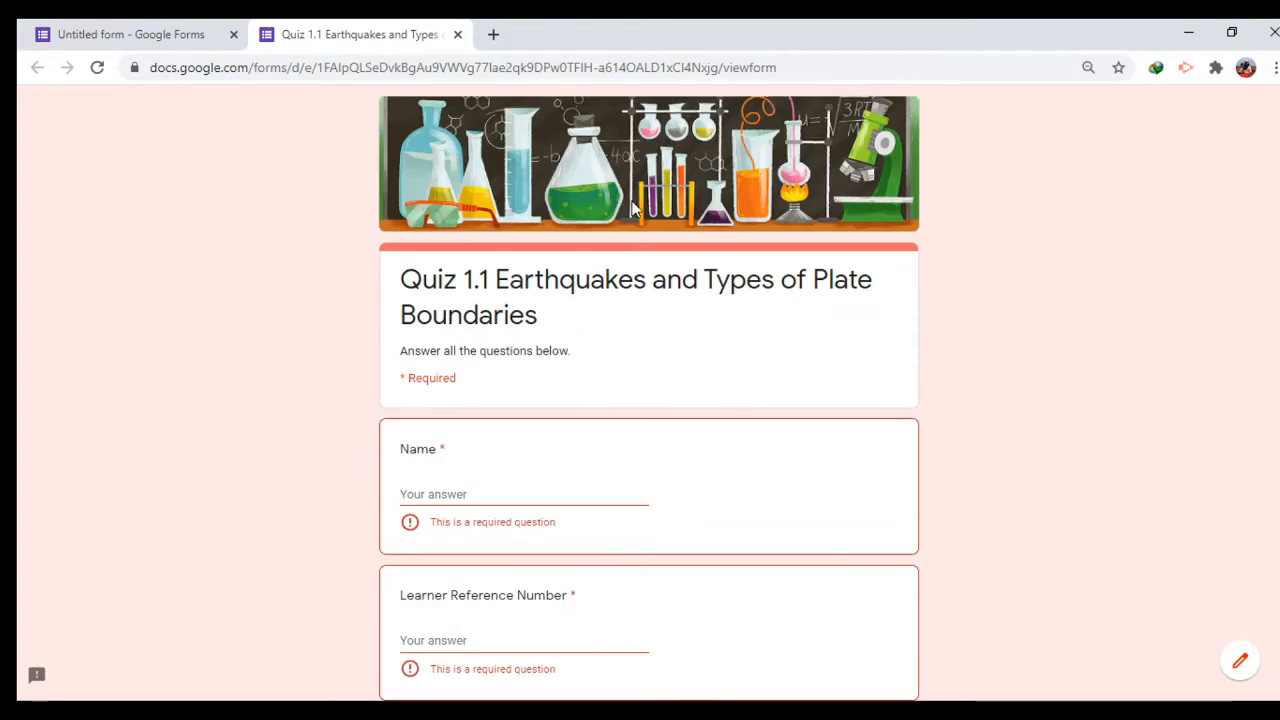
left_click(108, 30)
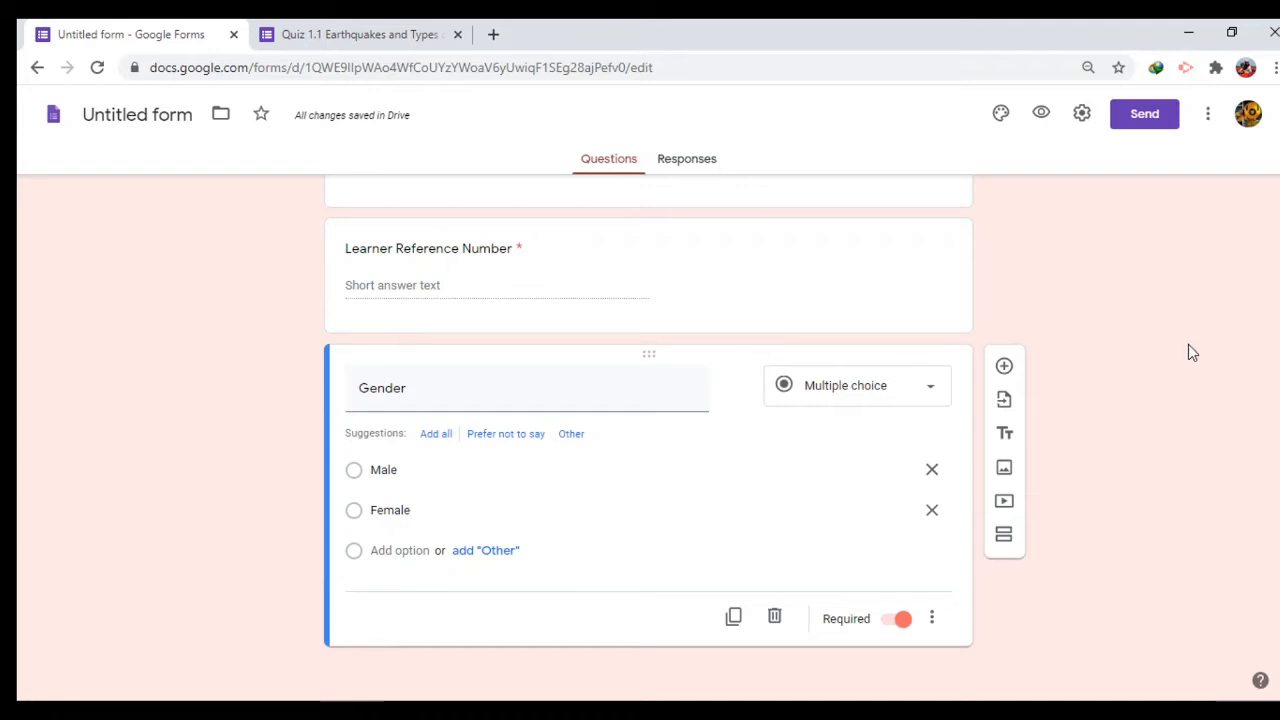
Step: Add a new section after the Gender question and title it "Questions"
scroll(1091, 363, "up", 4)
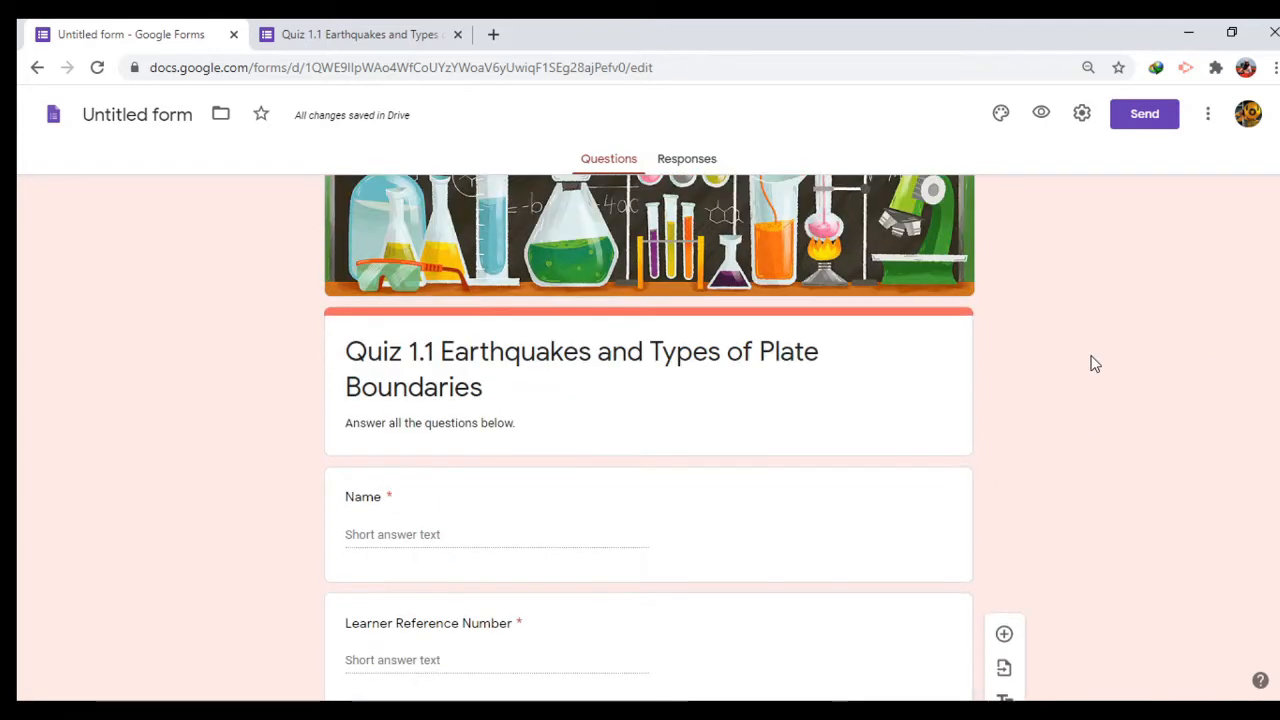
scroll(1083, 480, "down", 3)
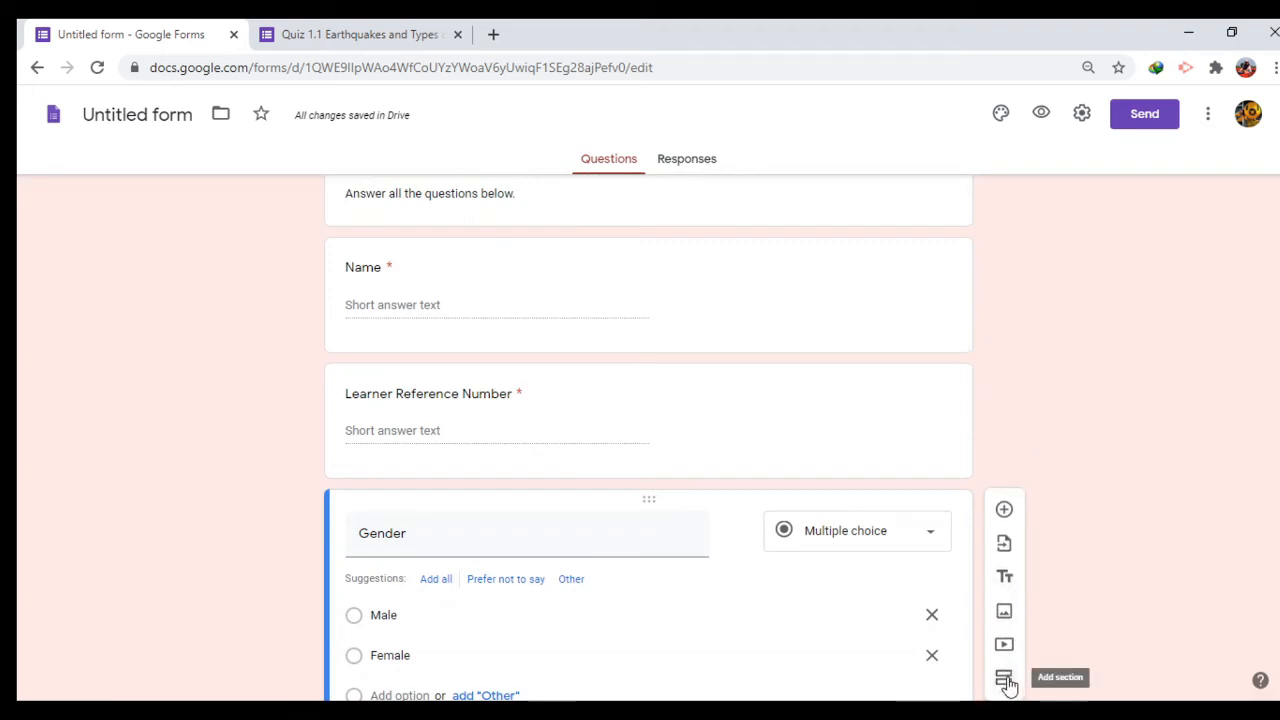
scroll(1094, 517, "down", 2)
left_click(1005, 541)
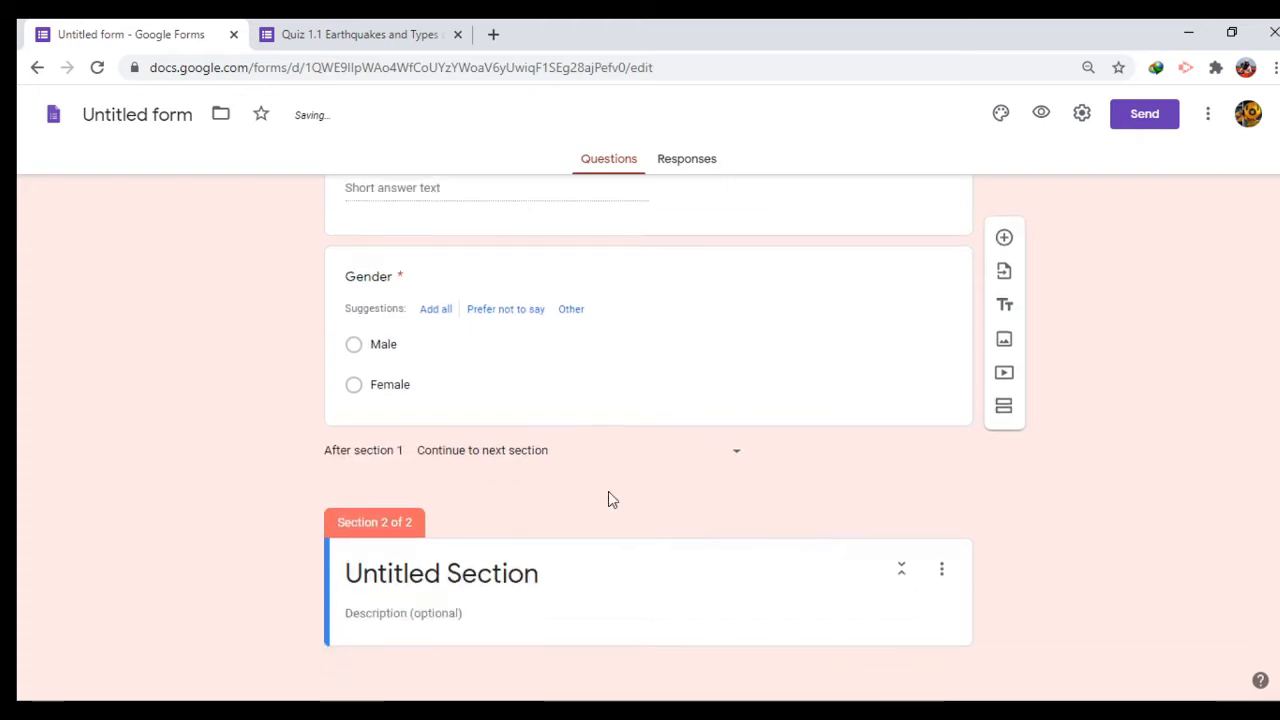
left_click(439, 574)
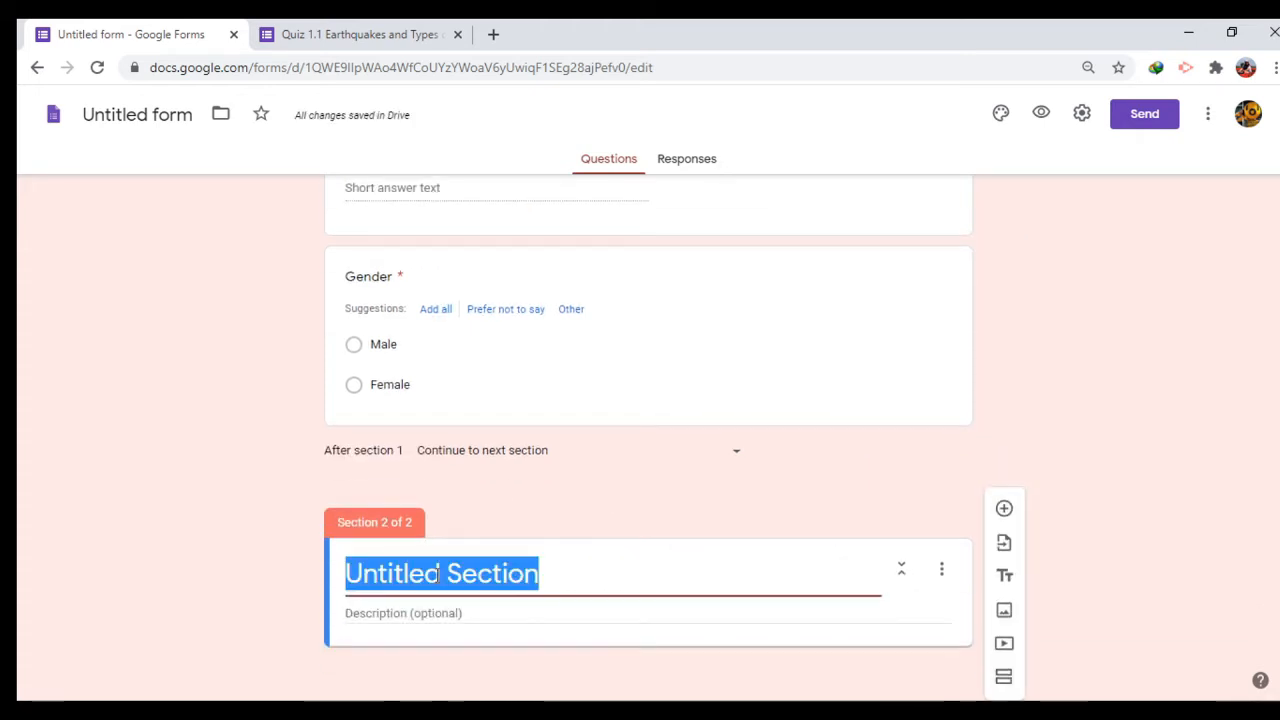
type("Questions")
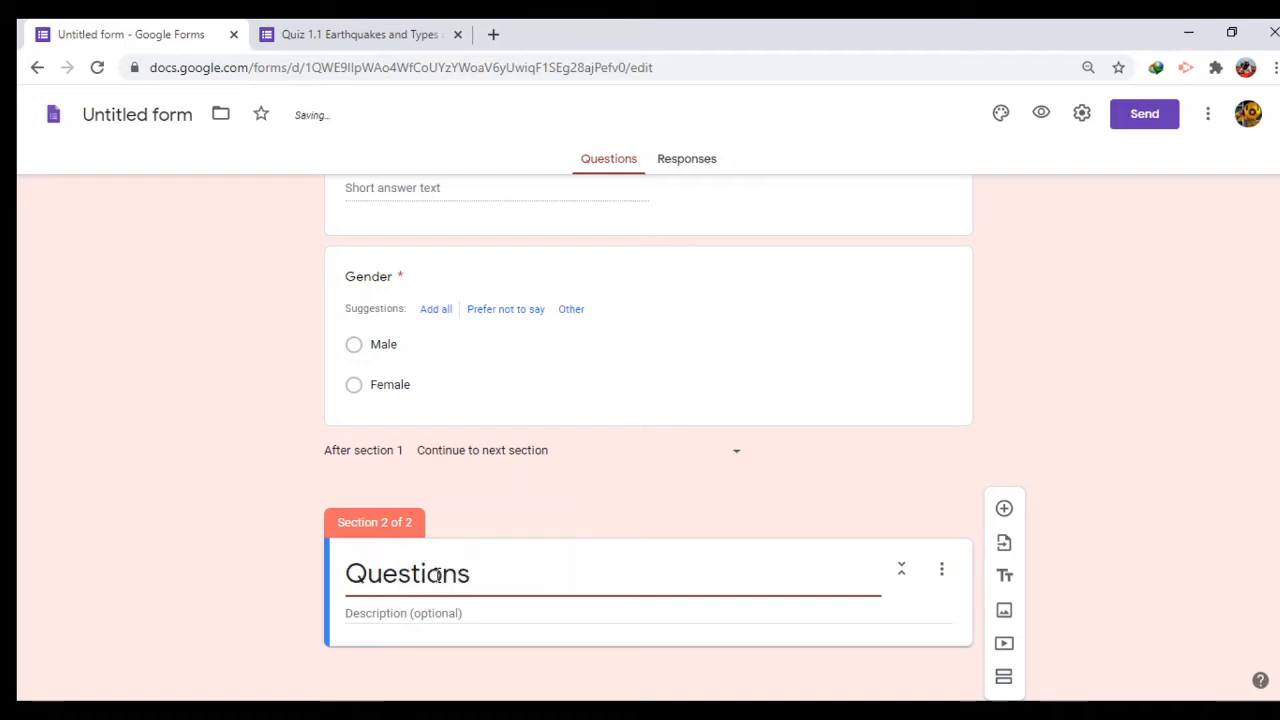
Step: Add a multiple-choice question titled "What is the name of the fault in which the impending movement is commonly referred as the “The Big One”?"
left_click(1004, 508)
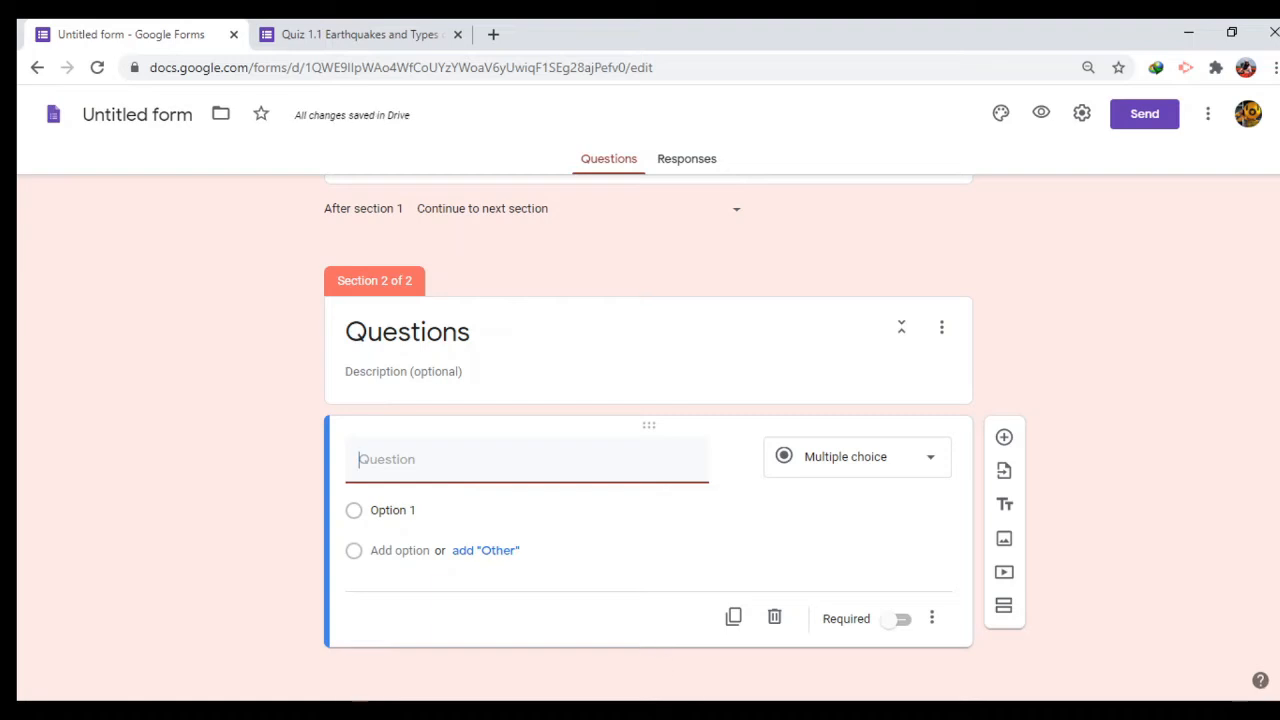
left_click(443, 459)
type("What is the name of the fault in which the impending movement is commonly referred as the \"The Big One\"?")
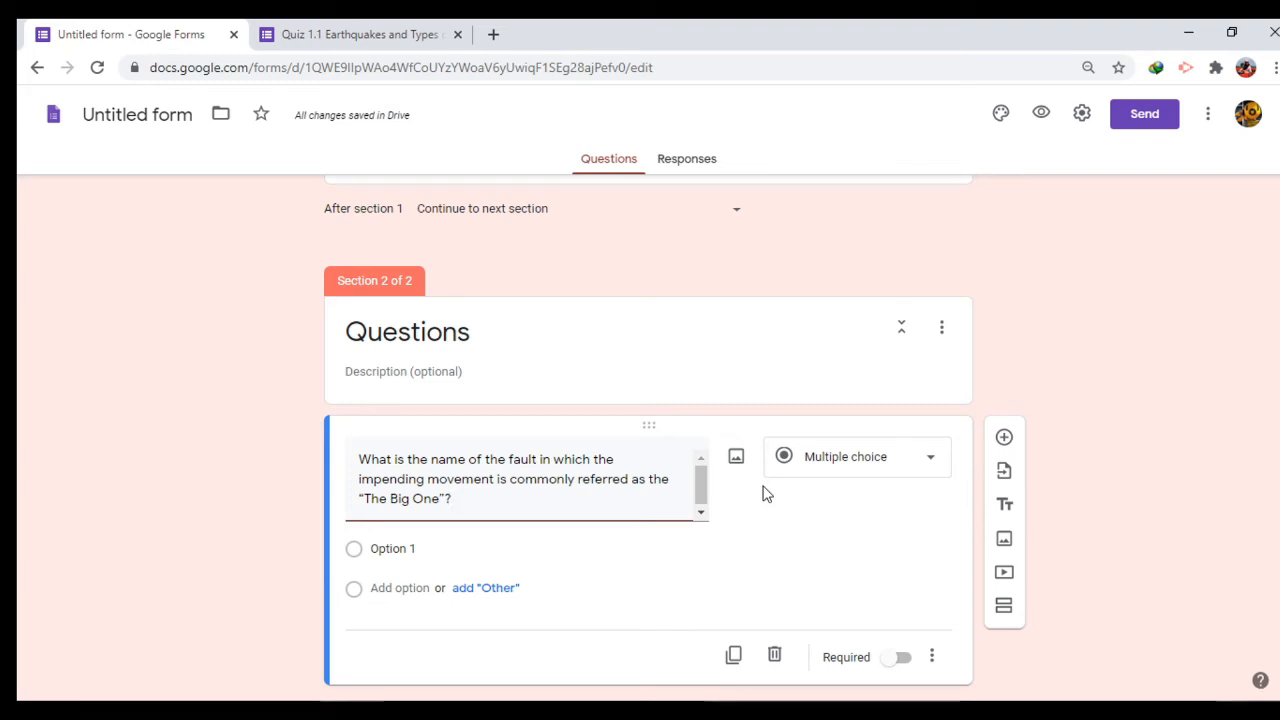
Step: Enter "West Valley Fault" and "North Valley Fault" as the first two answer options of the fault question
left_click(409, 548)
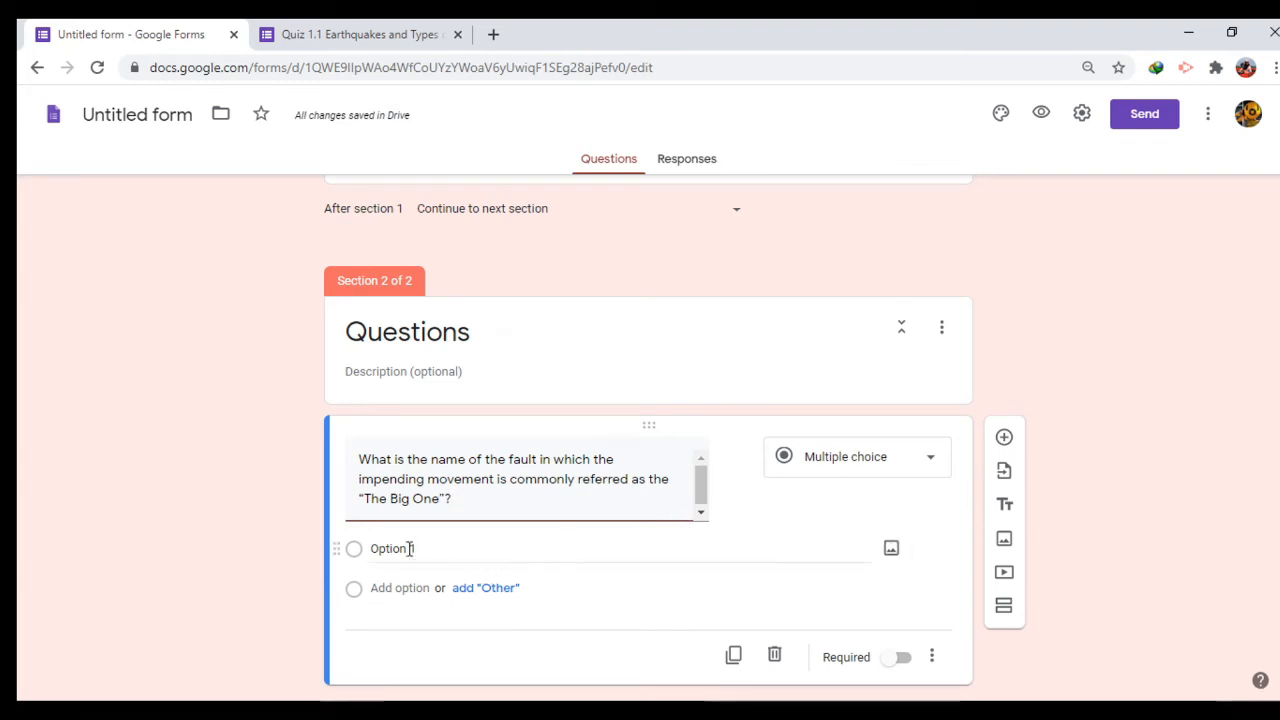
left_click(760, 710)
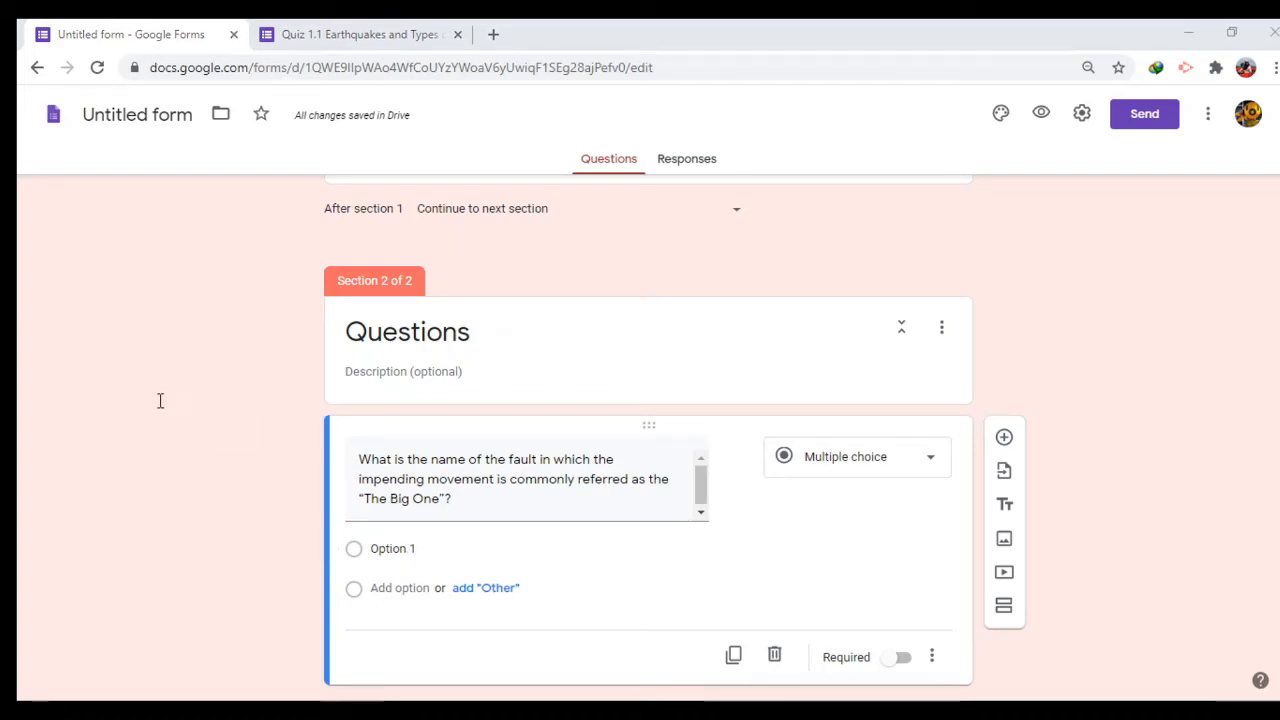
left_click(409, 549)
type("West Valley Fault")
left_click(383, 626)
left_click(402, 588)
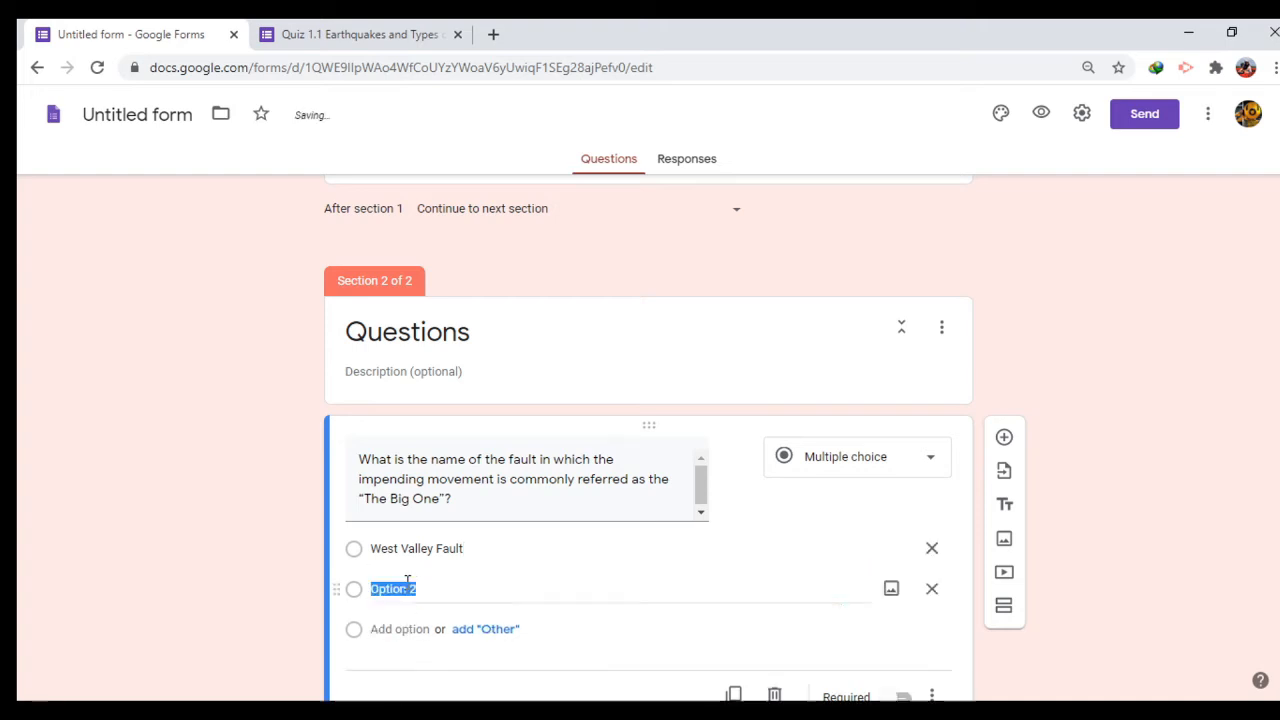
type("North Valley Fault")
Step: Add "East Valley Fault" and "South Valley Fault" as the third and fourth answer options of the fault question
key("alt+Tab")
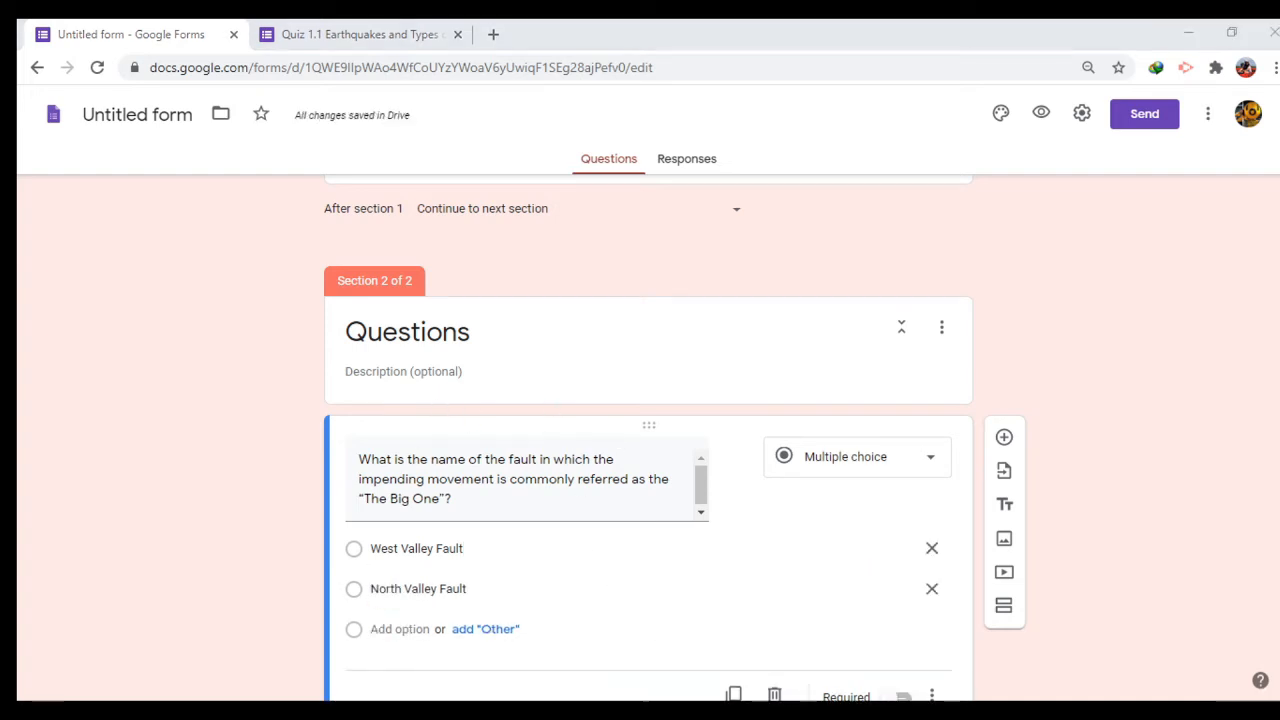
key("alt+Tab")
left_click(408, 551)
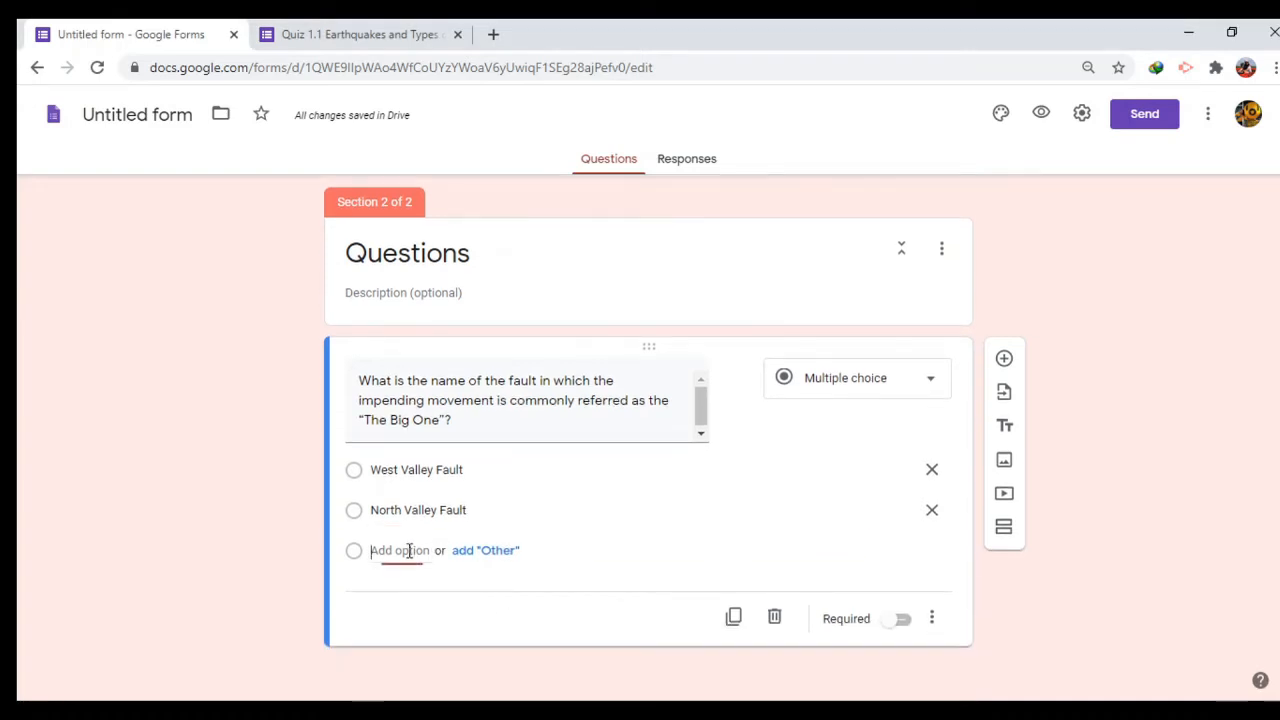
type("East Valley Fault")
key("alt+Tab")
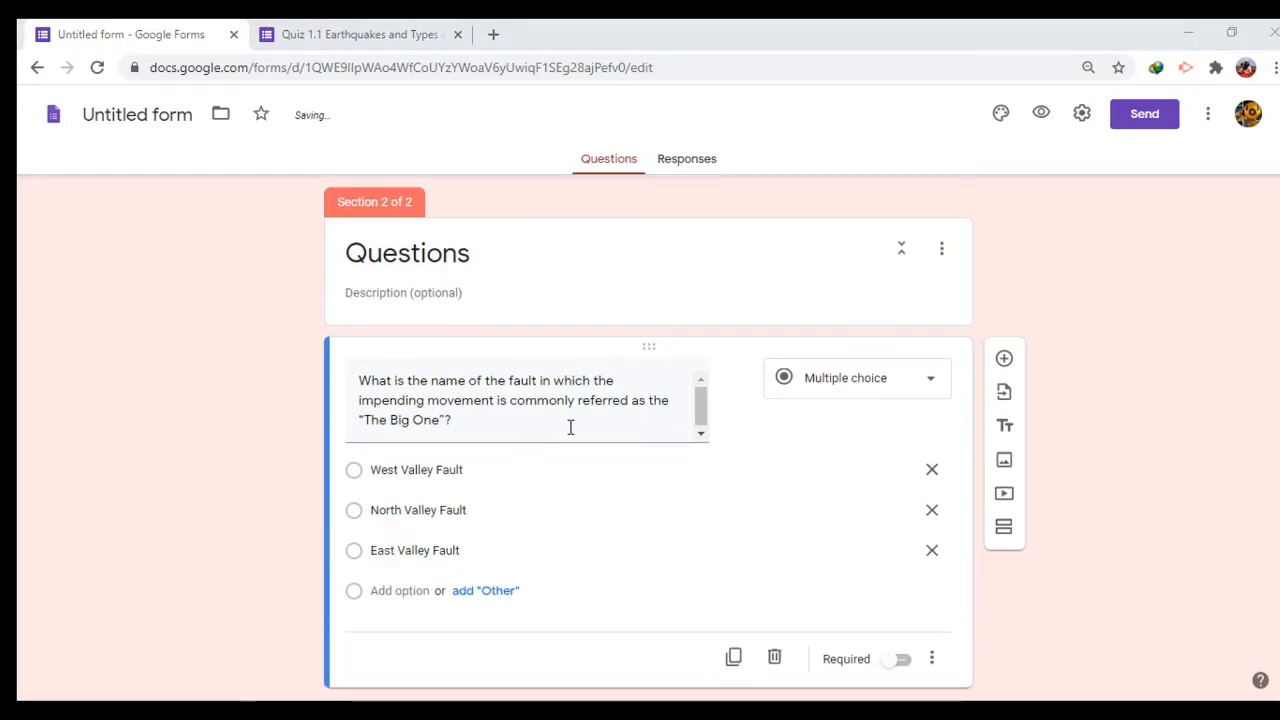
key("alt+Tab")
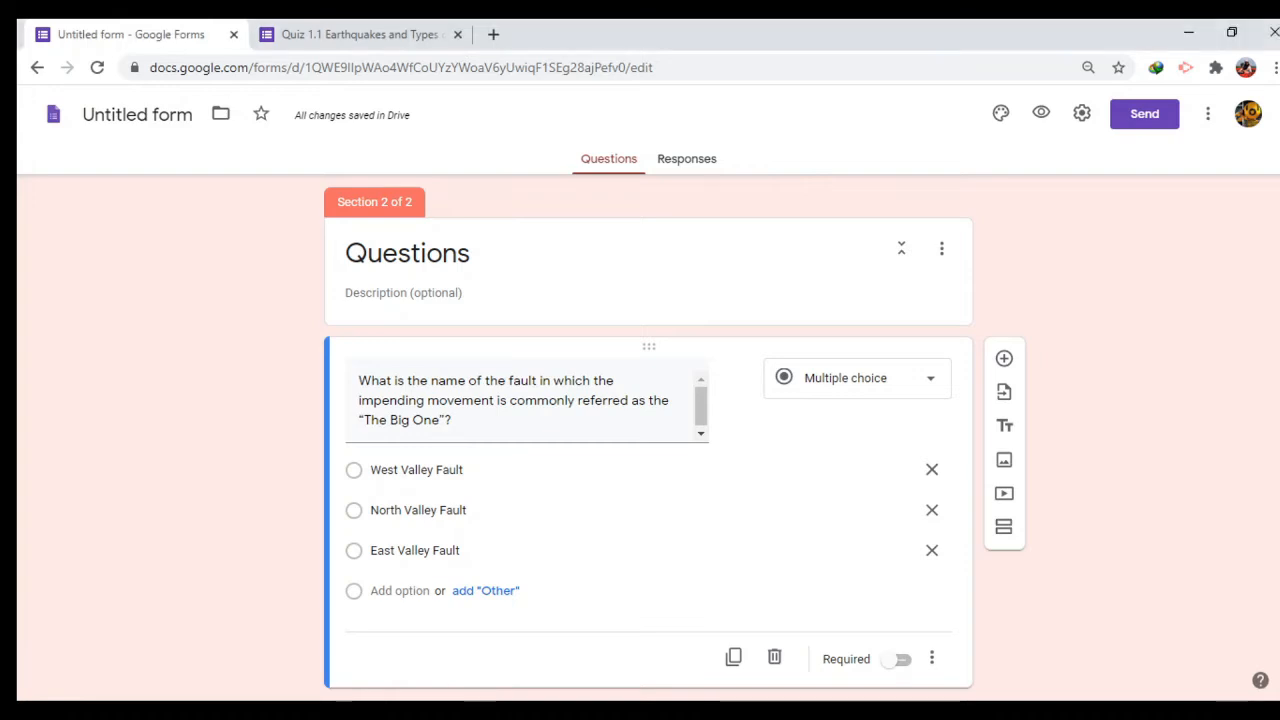
left_click(403, 589)
type("South Valley Fault")
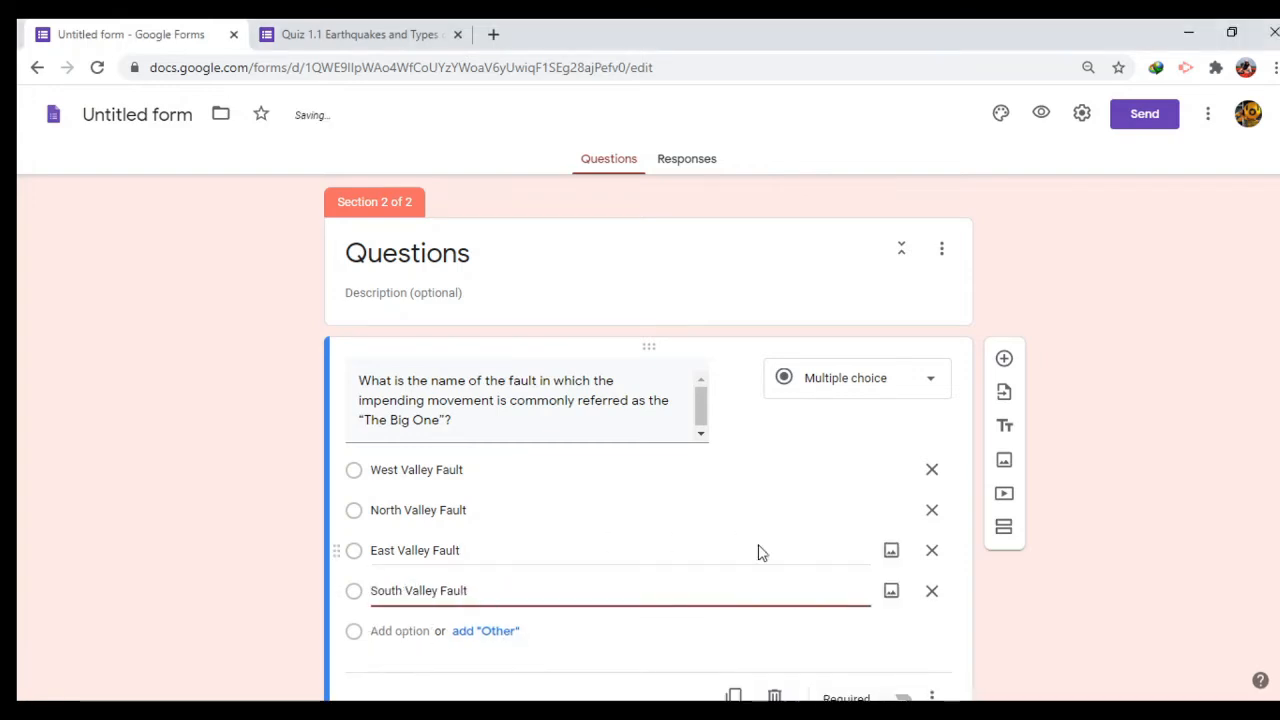
Step: Make the fault question required and turn on shuffled option order for it
scroll(998, 530, "down", 1)
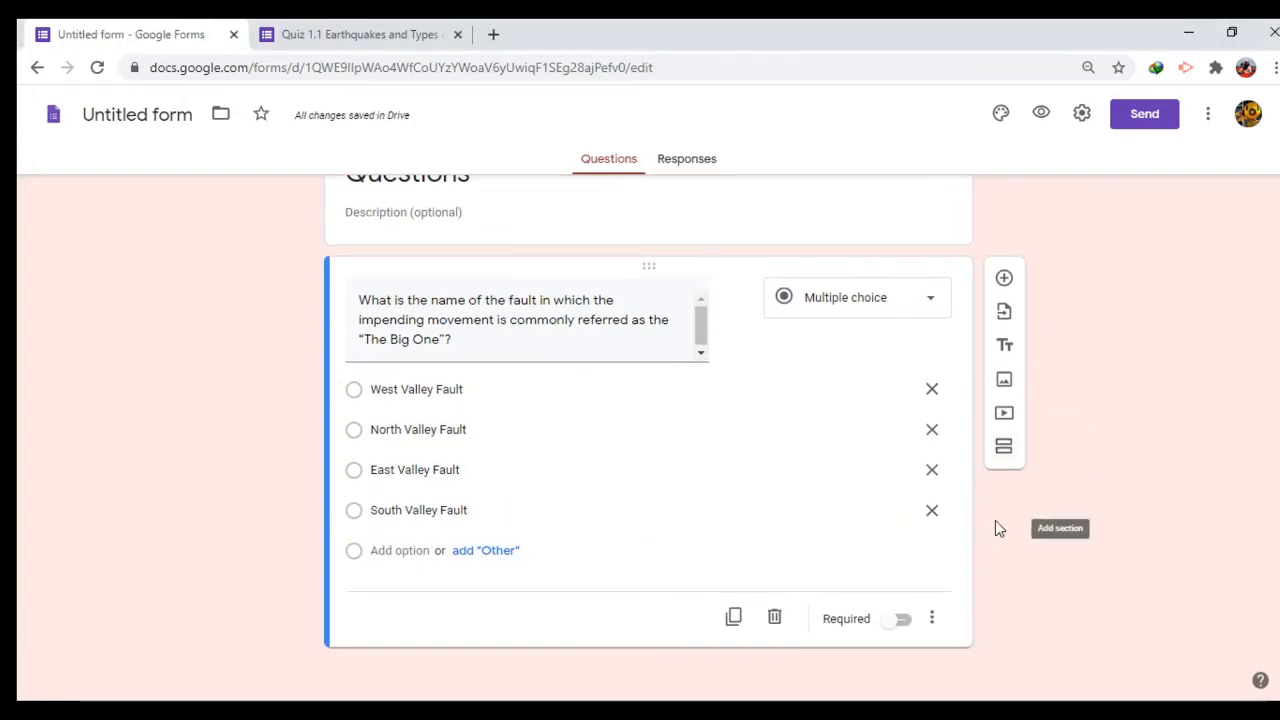
left_click(903, 624)
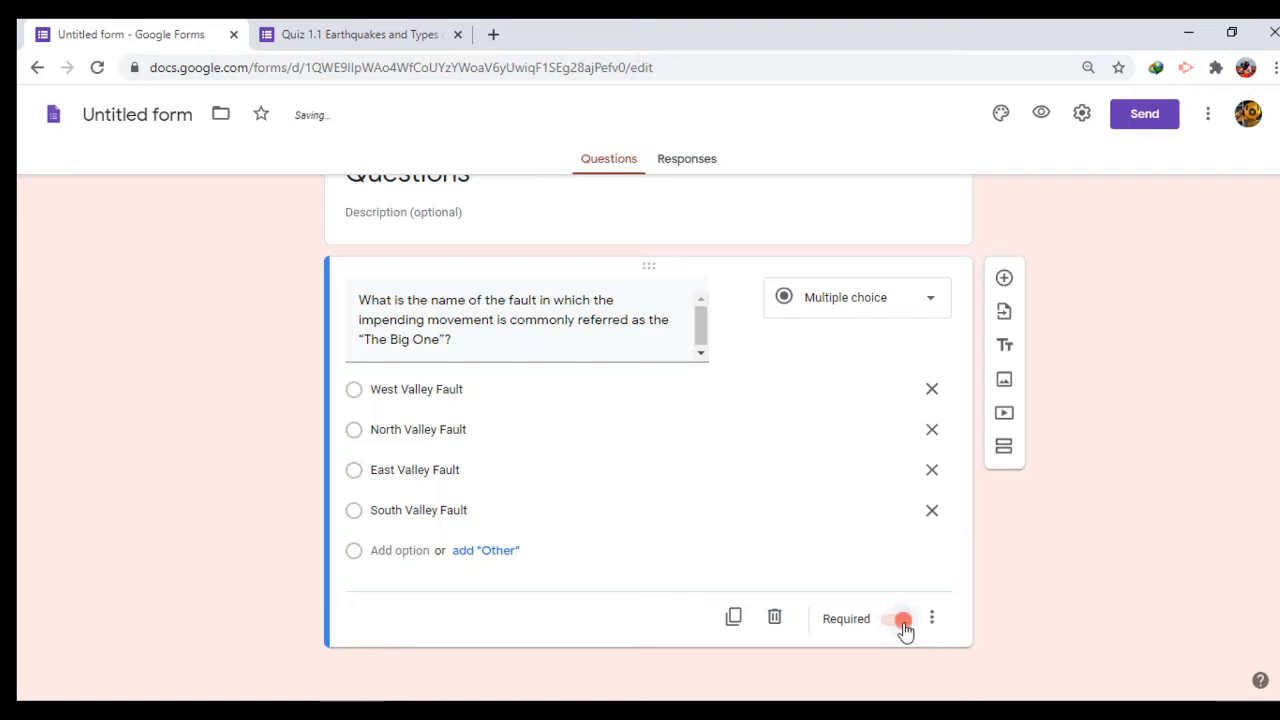
scroll(363, 438, "up", 1)
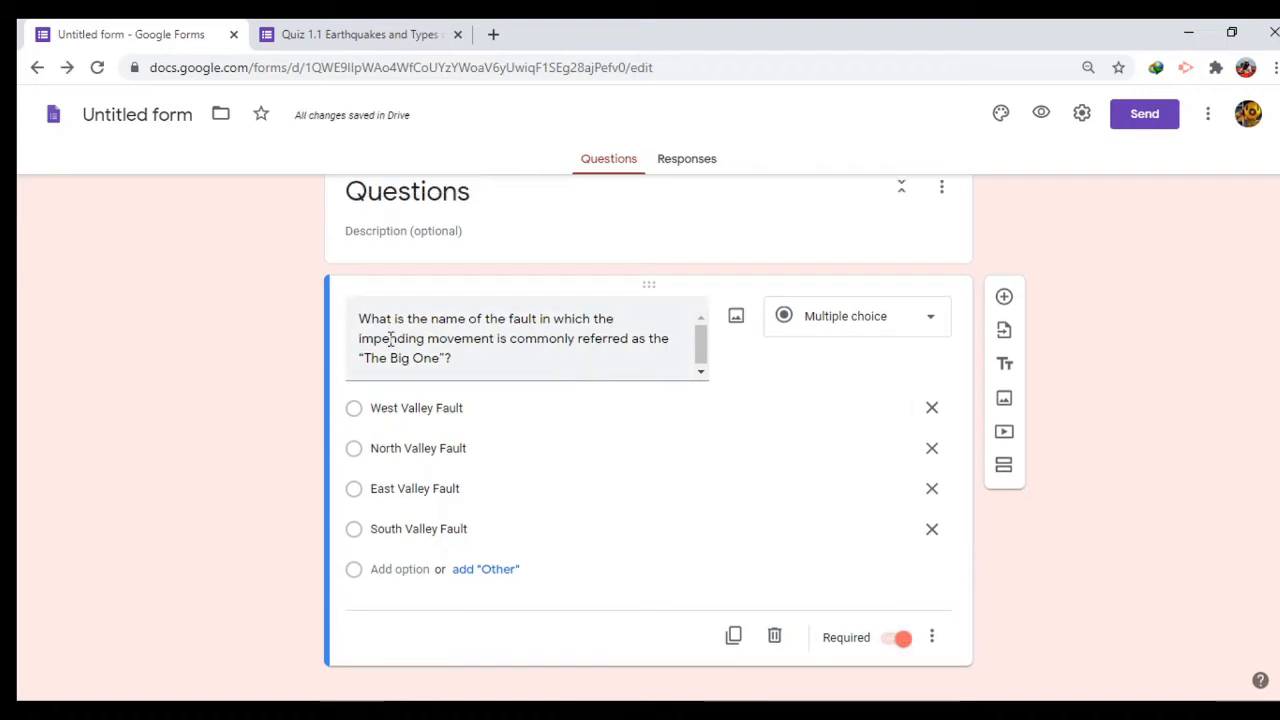
left_click(932, 640)
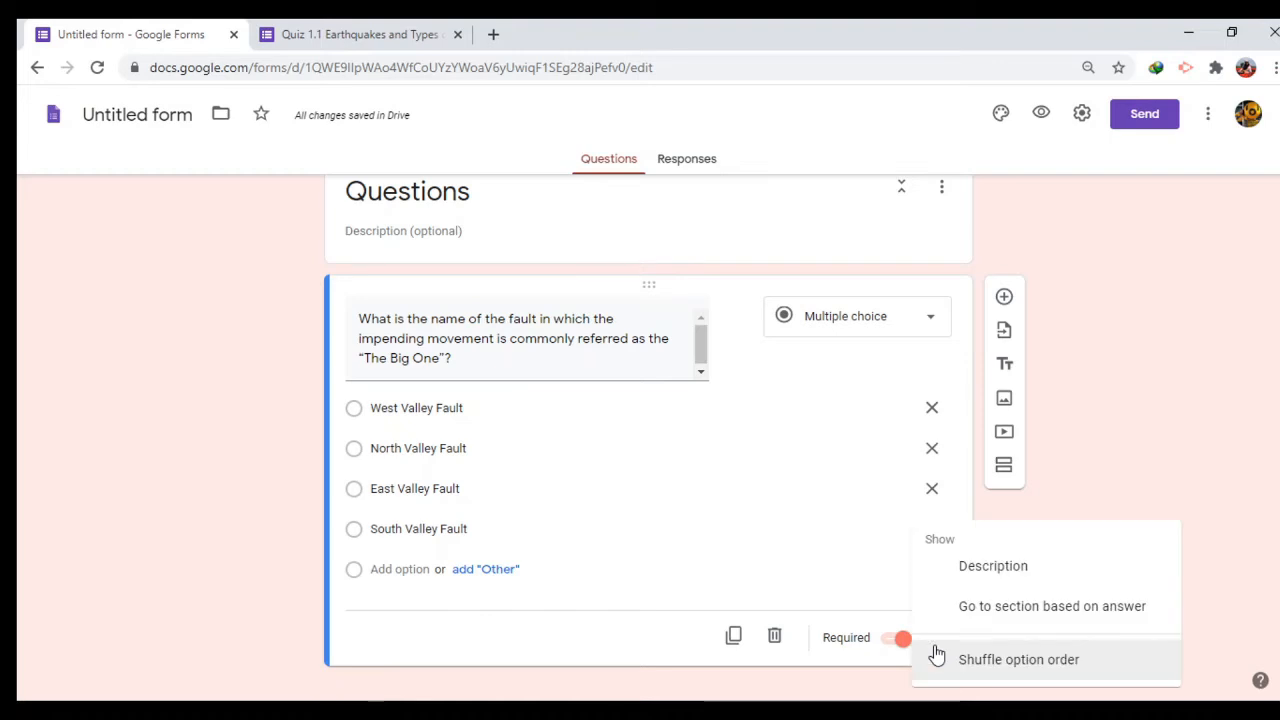
left_click(990, 662)
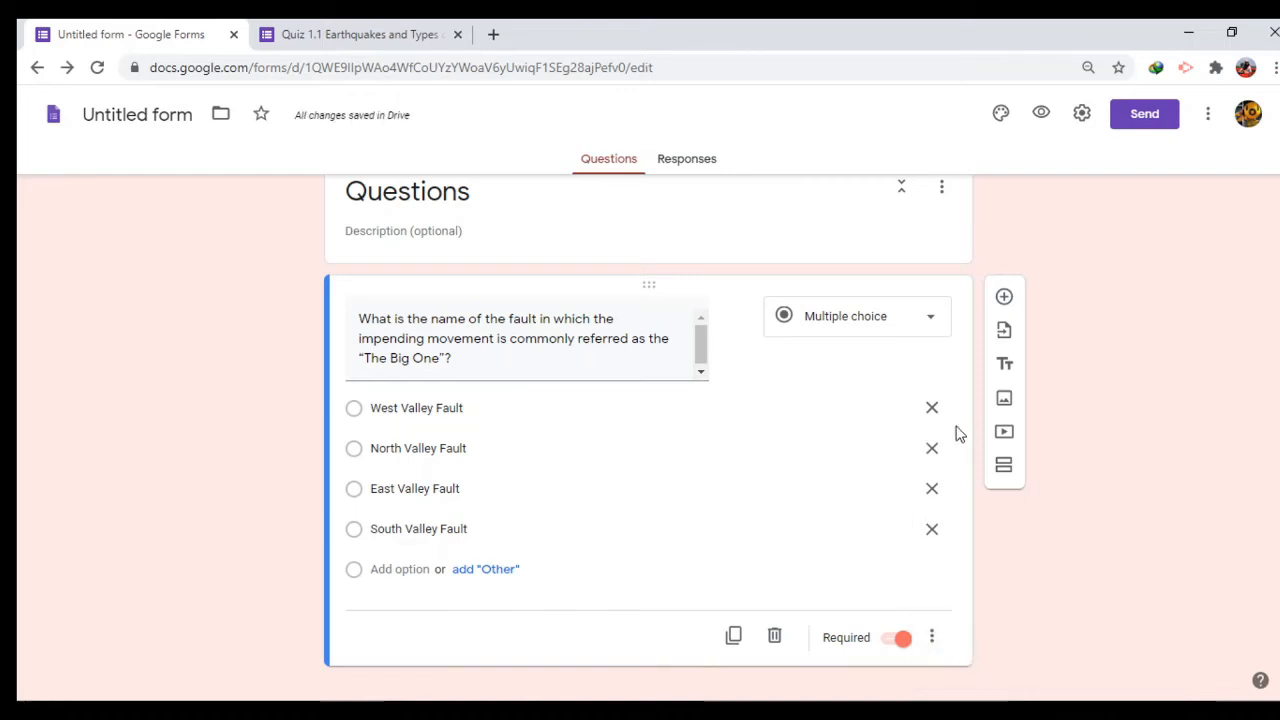
left_click(932, 637)
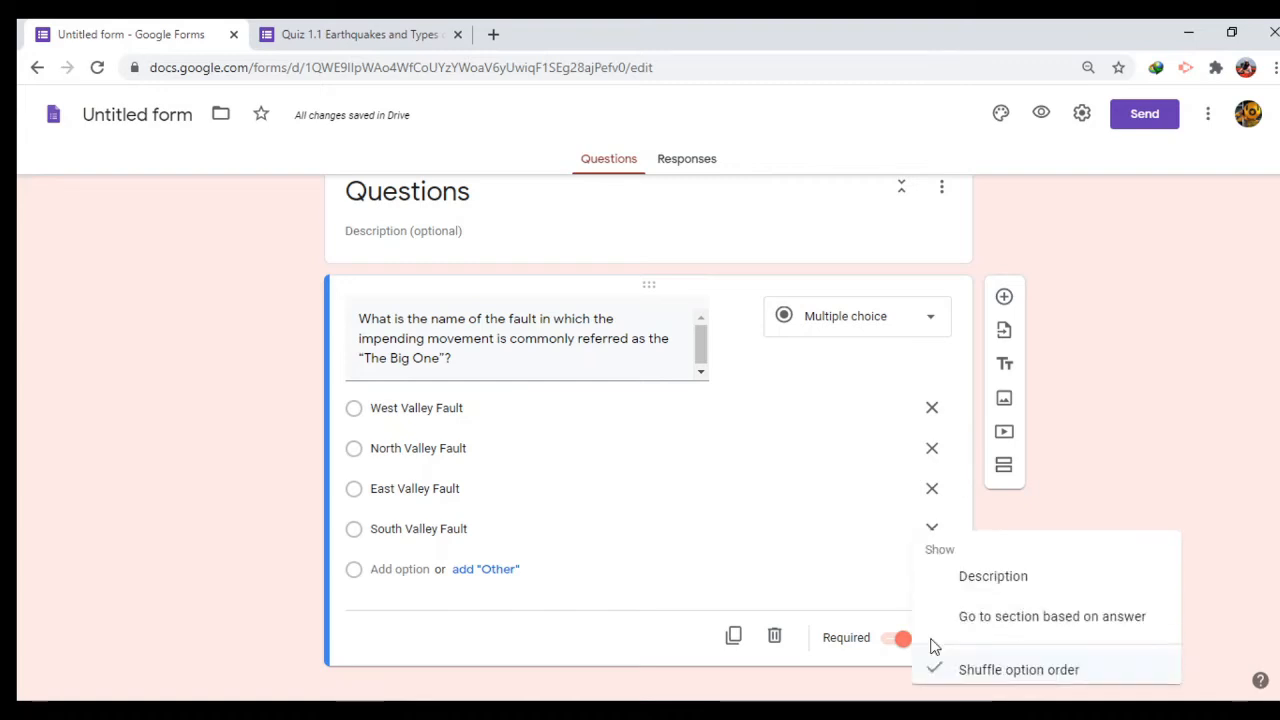
left_click(1157, 442)
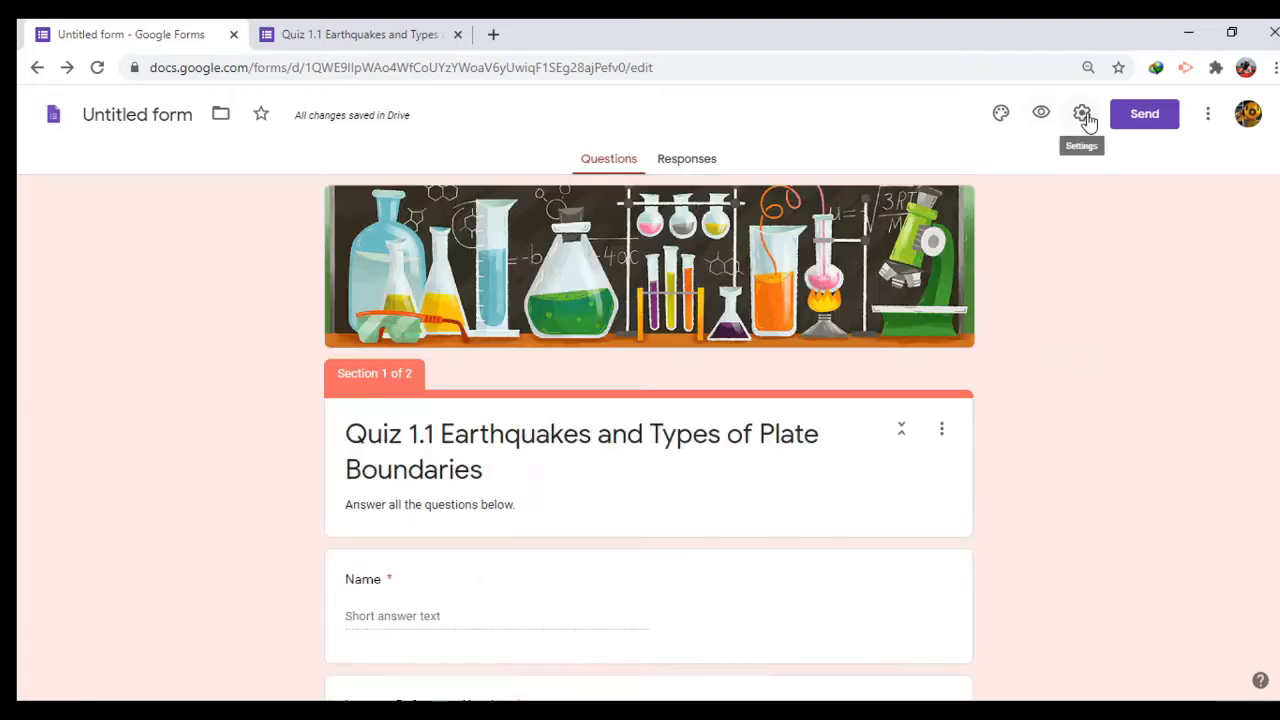
Step: Turn the form into a quiz in its settings and save the change
left_click(1087, 117)
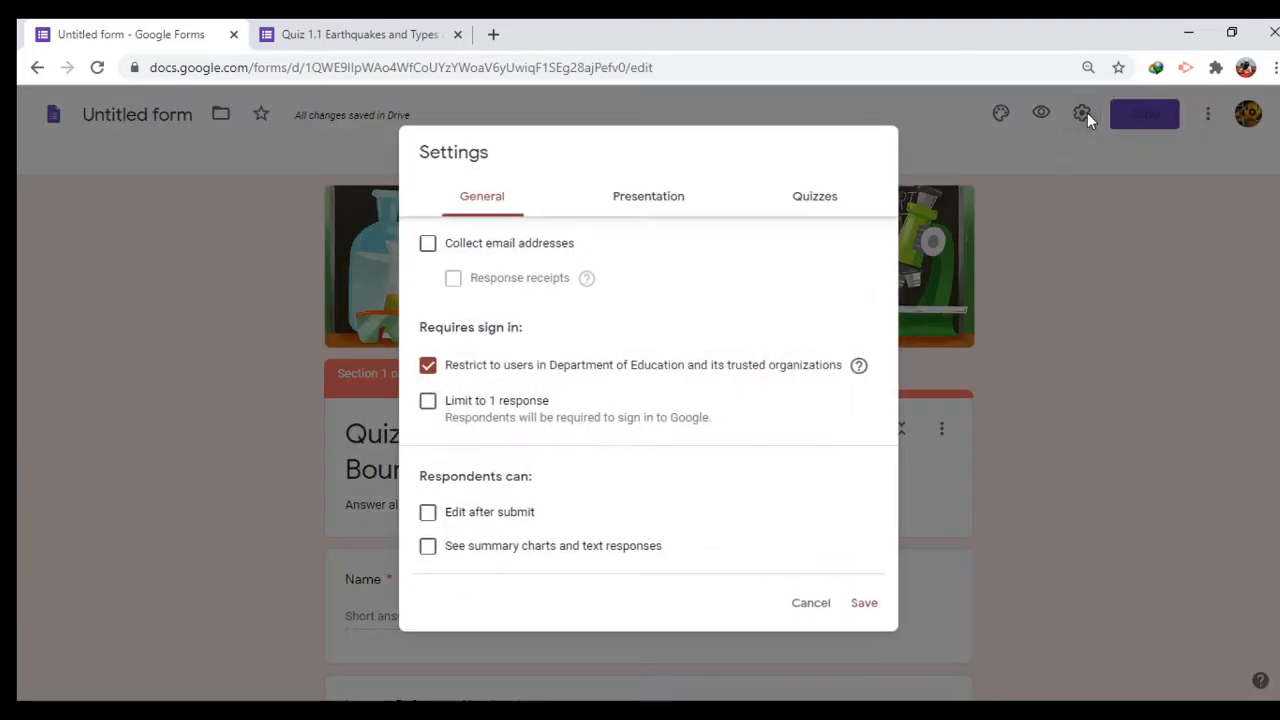
left_click(809, 203)
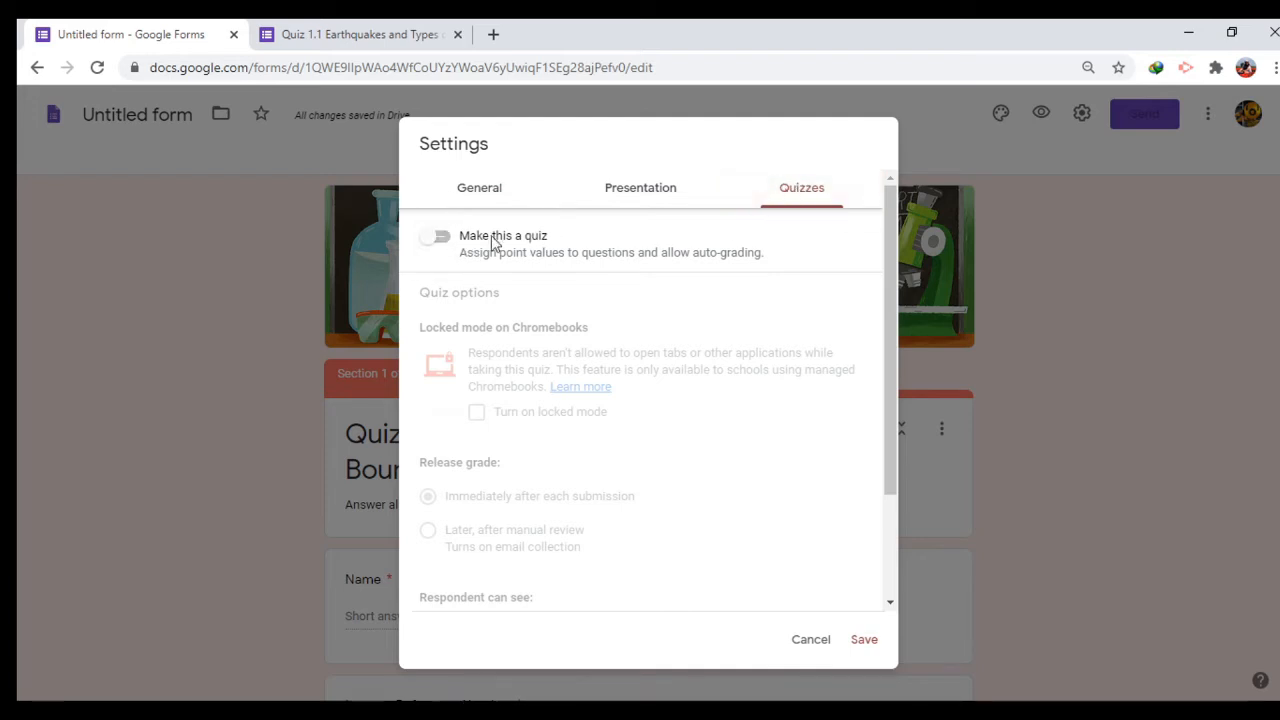
left_click(442, 238)
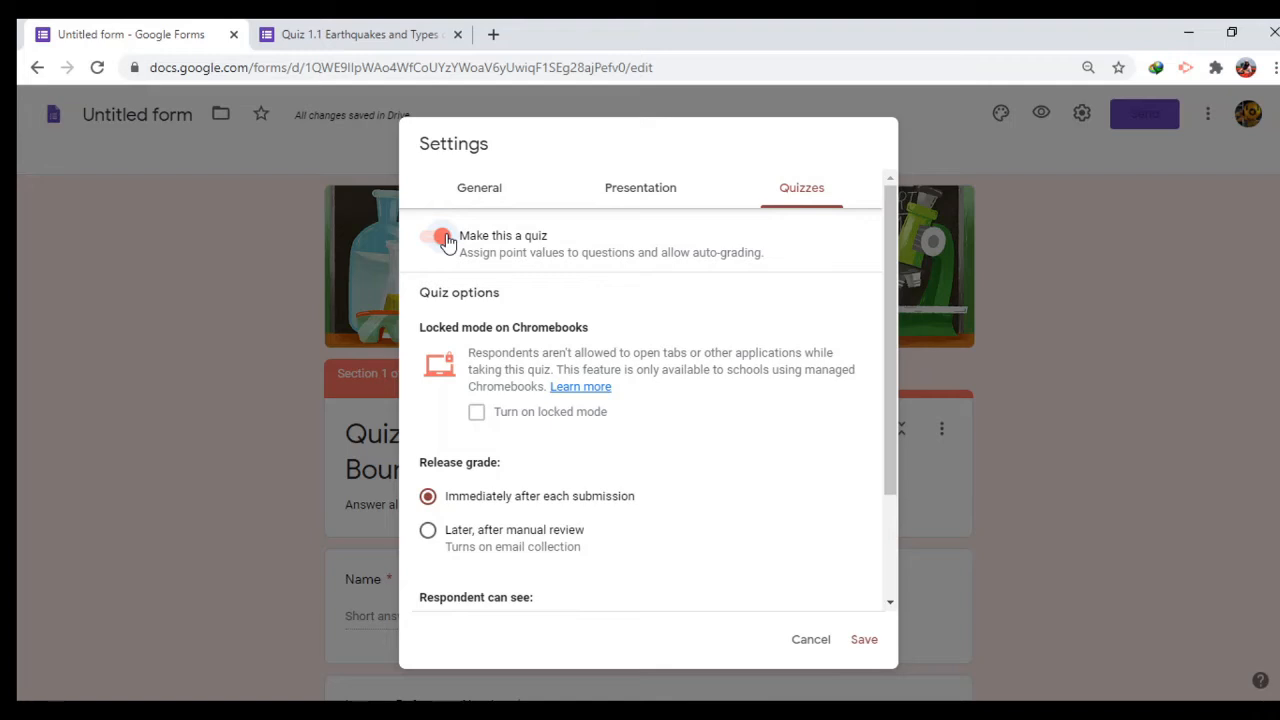
scroll(586, 411, "down", 2)
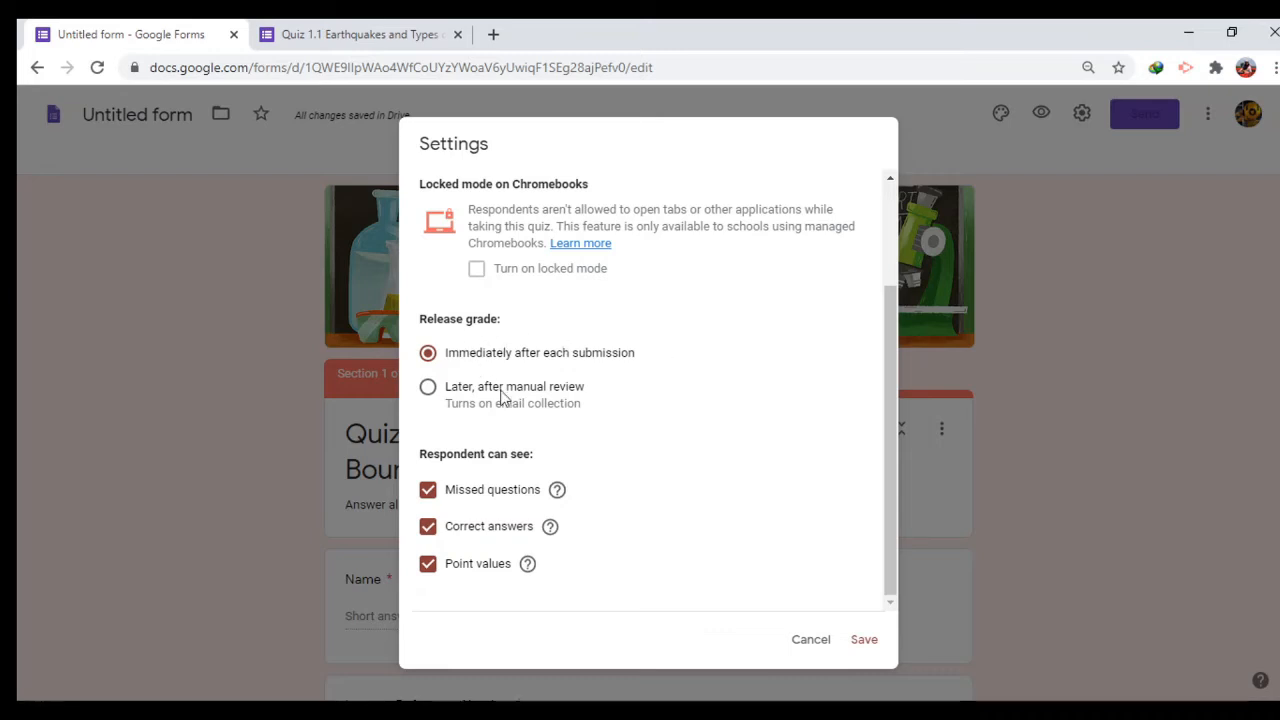
left_click(860, 641)
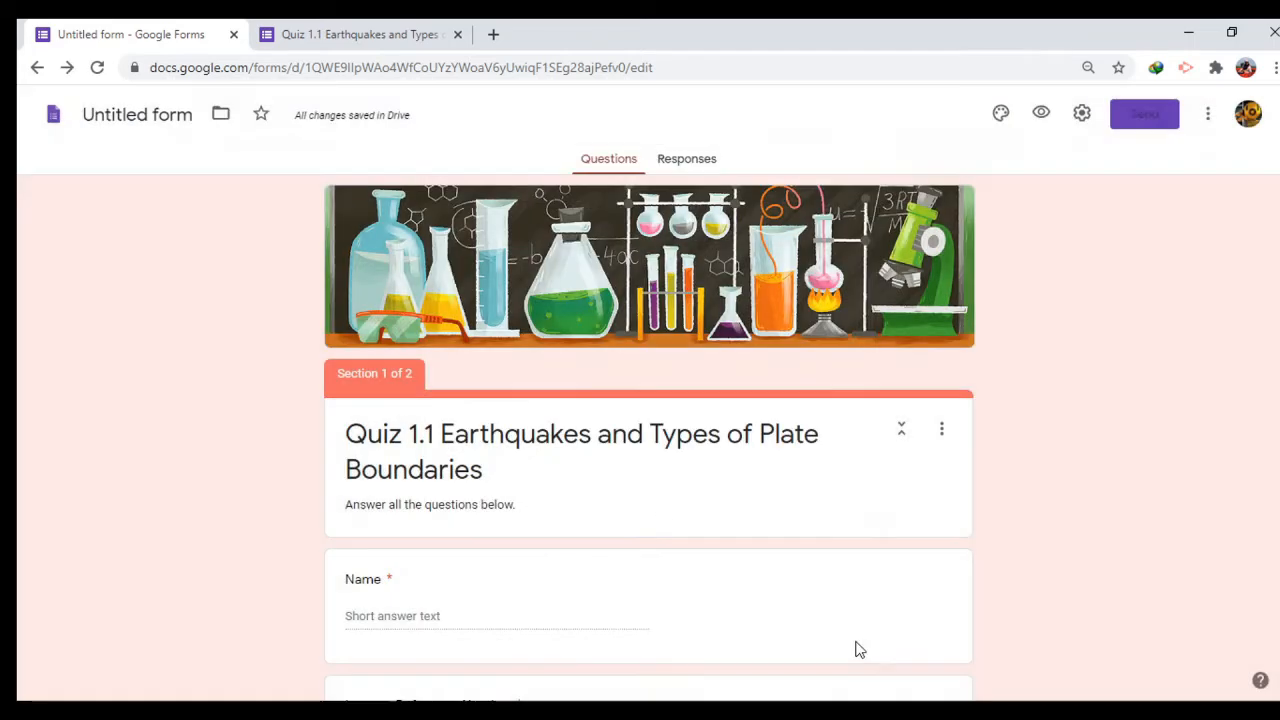
Step: Set "West Valley Fault" as the correct answer of the fault question and assign it 1 point
scroll(1034, 500, "down", 10)
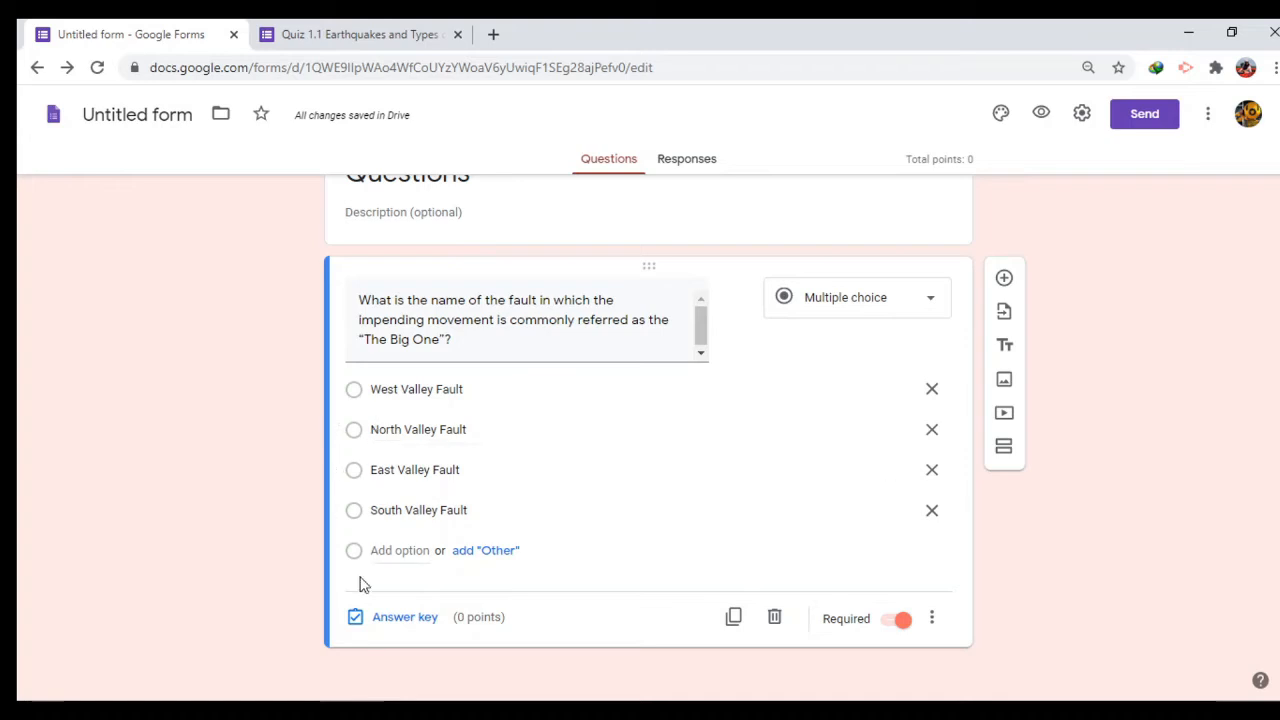
left_click(404, 620)
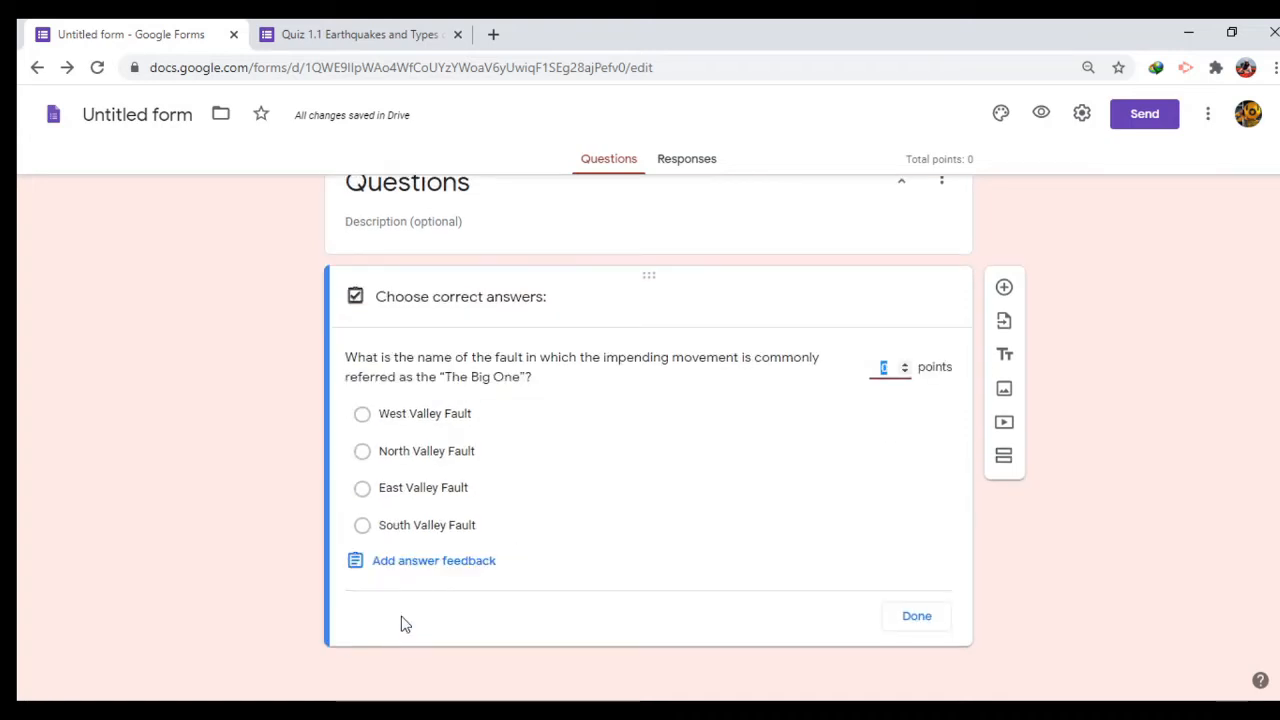
left_click(363, 417)
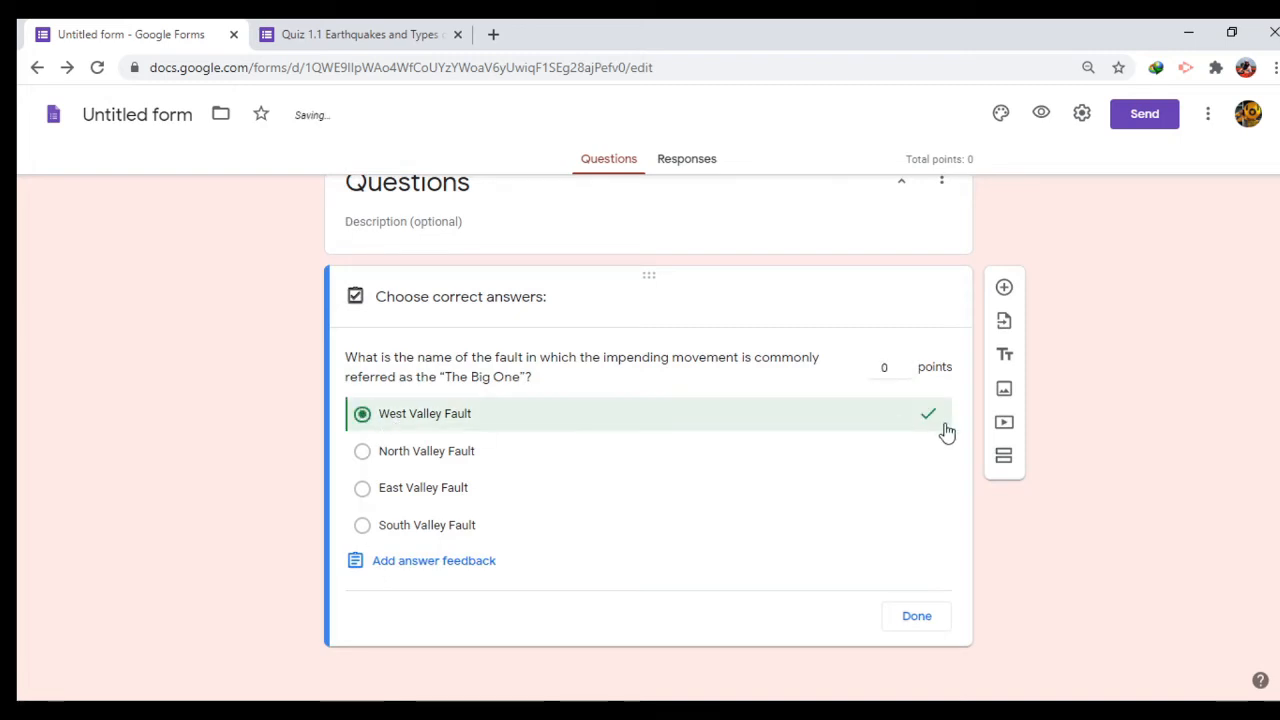
left_click(904, 364)
left_click(904, 366)
left_click(904, 366)
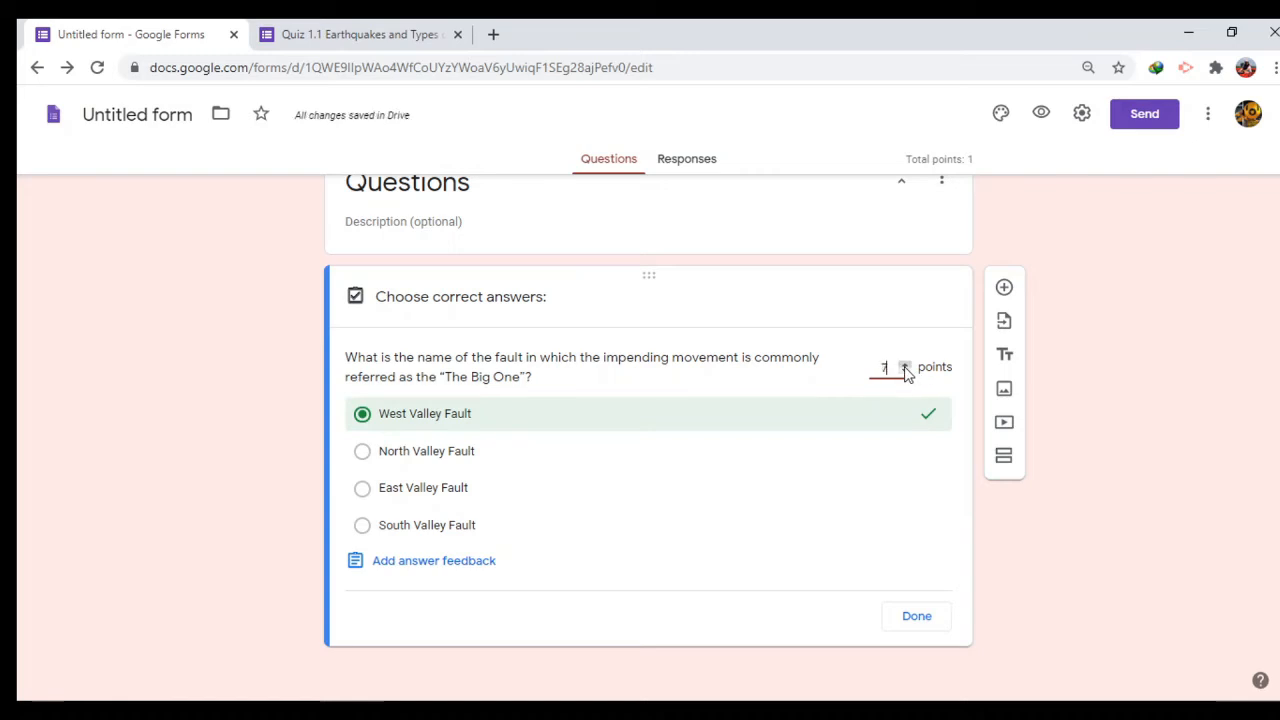
left_click(905, 376)
left_click(905, 374)
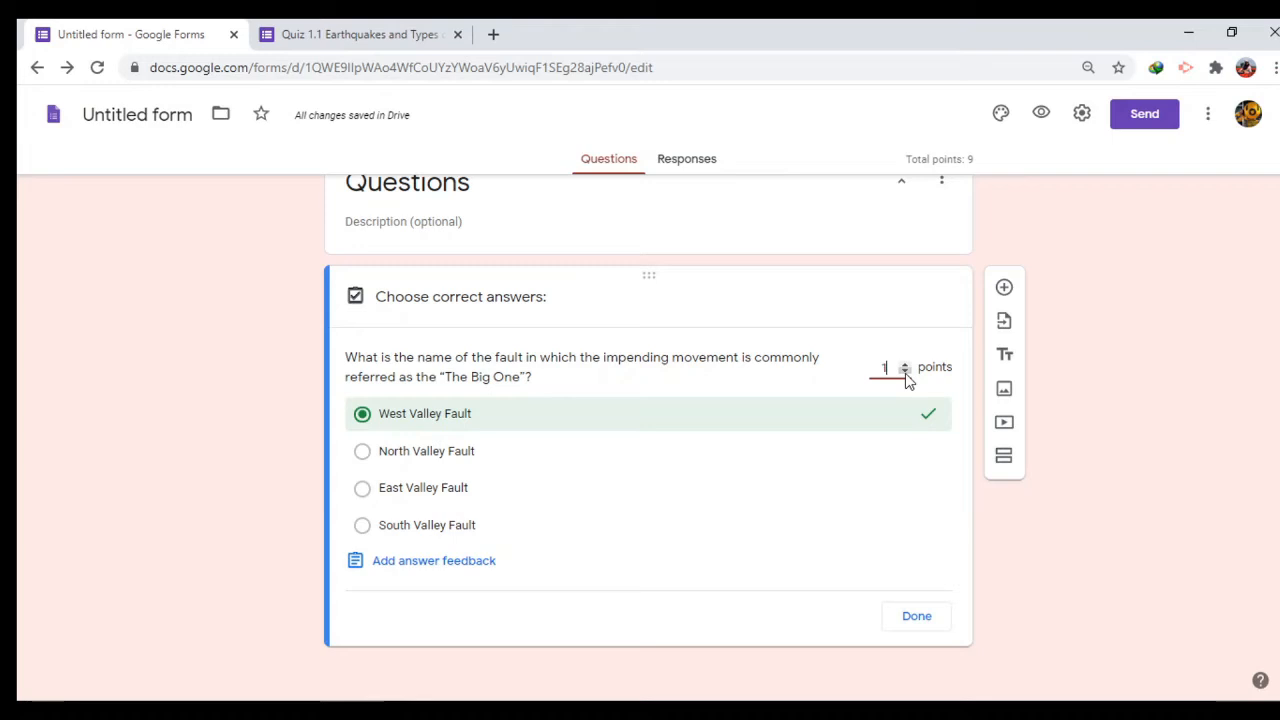
left_click(917, 617)
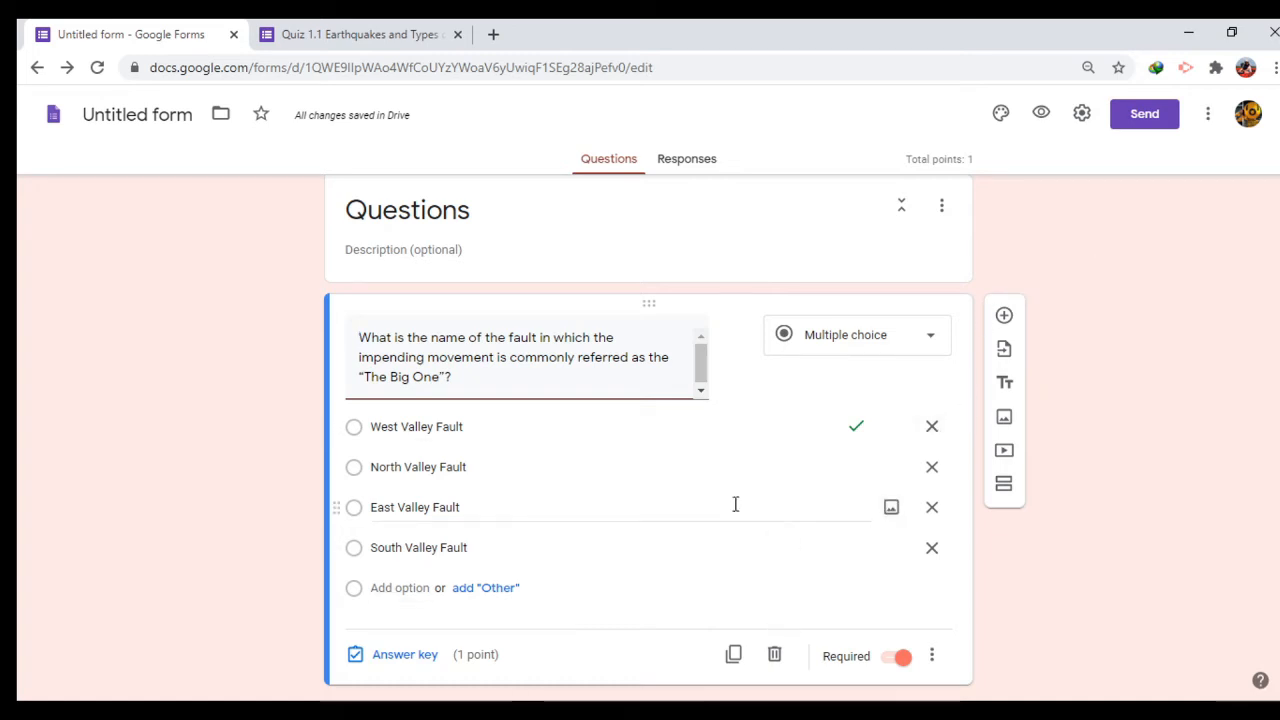
Step: Add a multiple-choice question titled "The oceanic crust moves beneath the continental crust because it is", without the leading number
left_click(1005, 316)
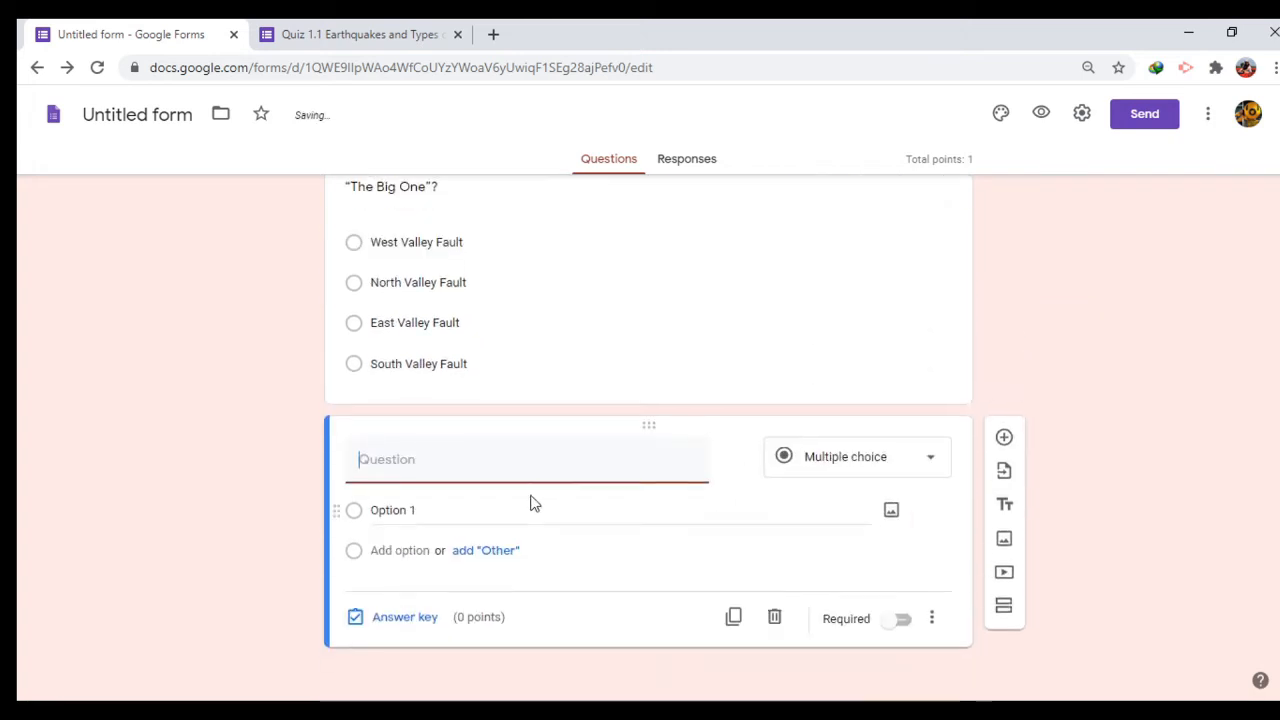
type("23.  The oceanic crust moves beneath the continental crust because it is")
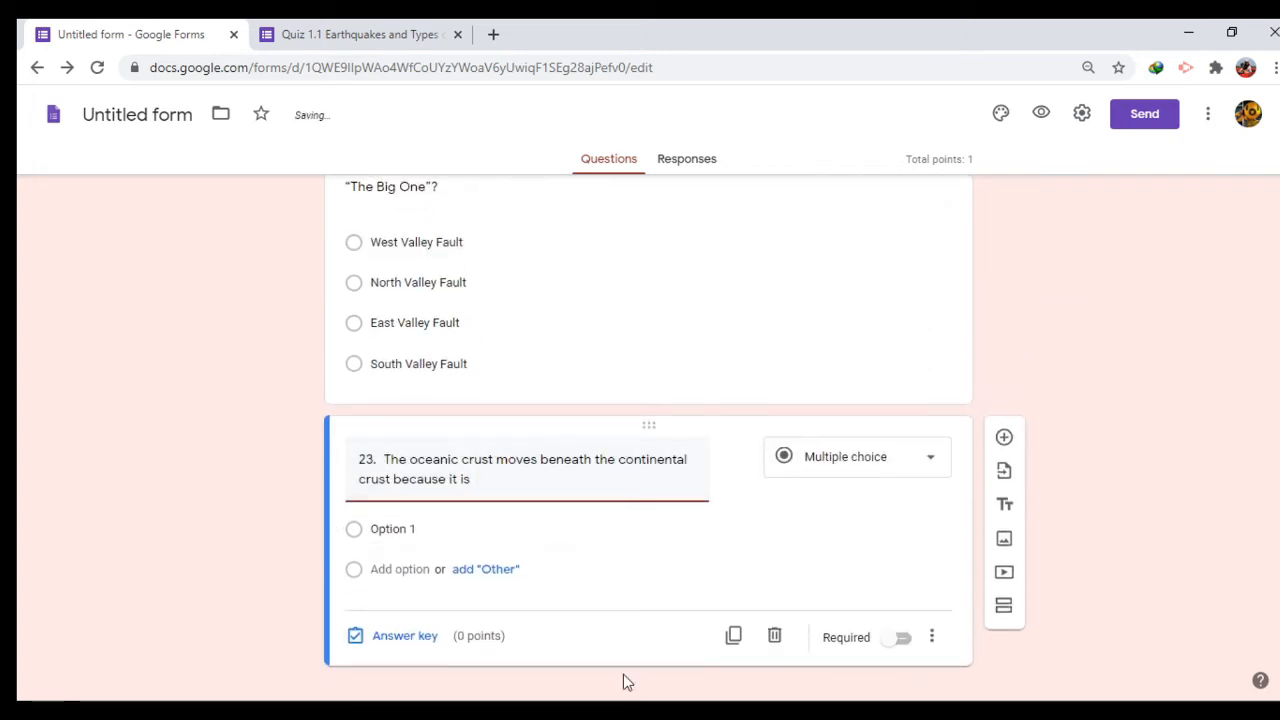
key("Left")
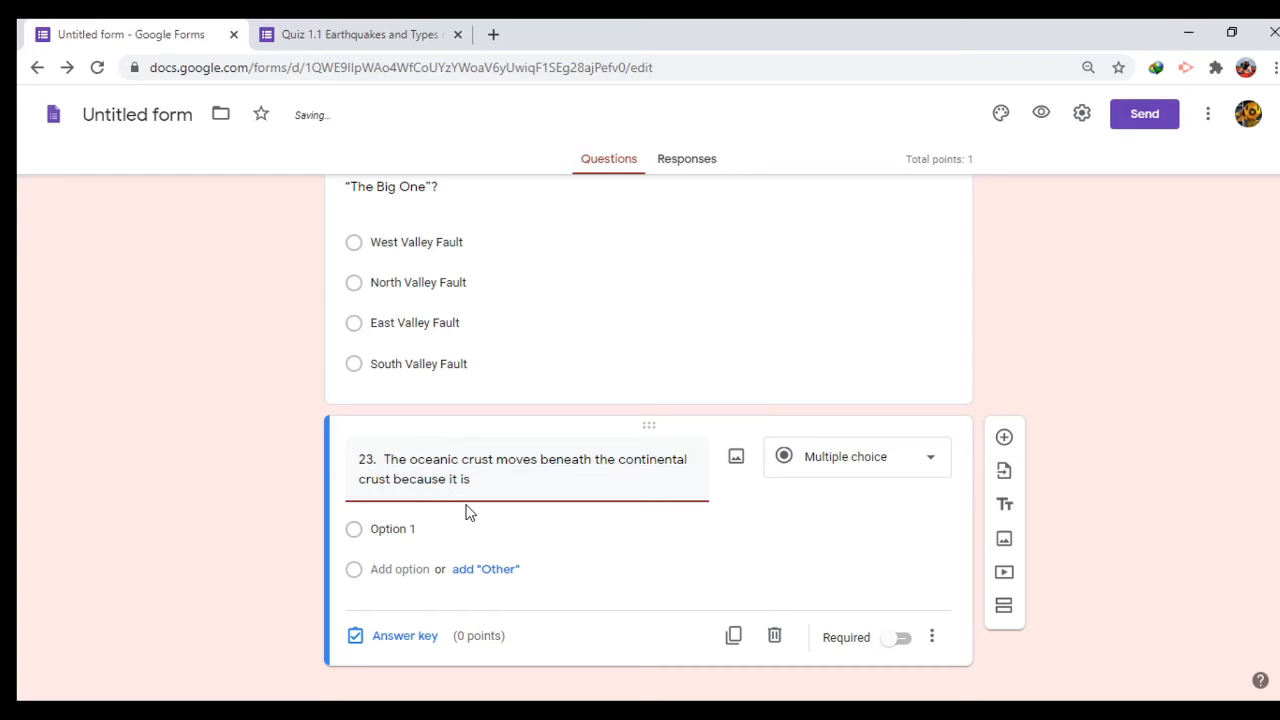
key("BackSpace")
key("BackSpace")
key("BackSpace")
key("BackSpace")
key("BackSpace")
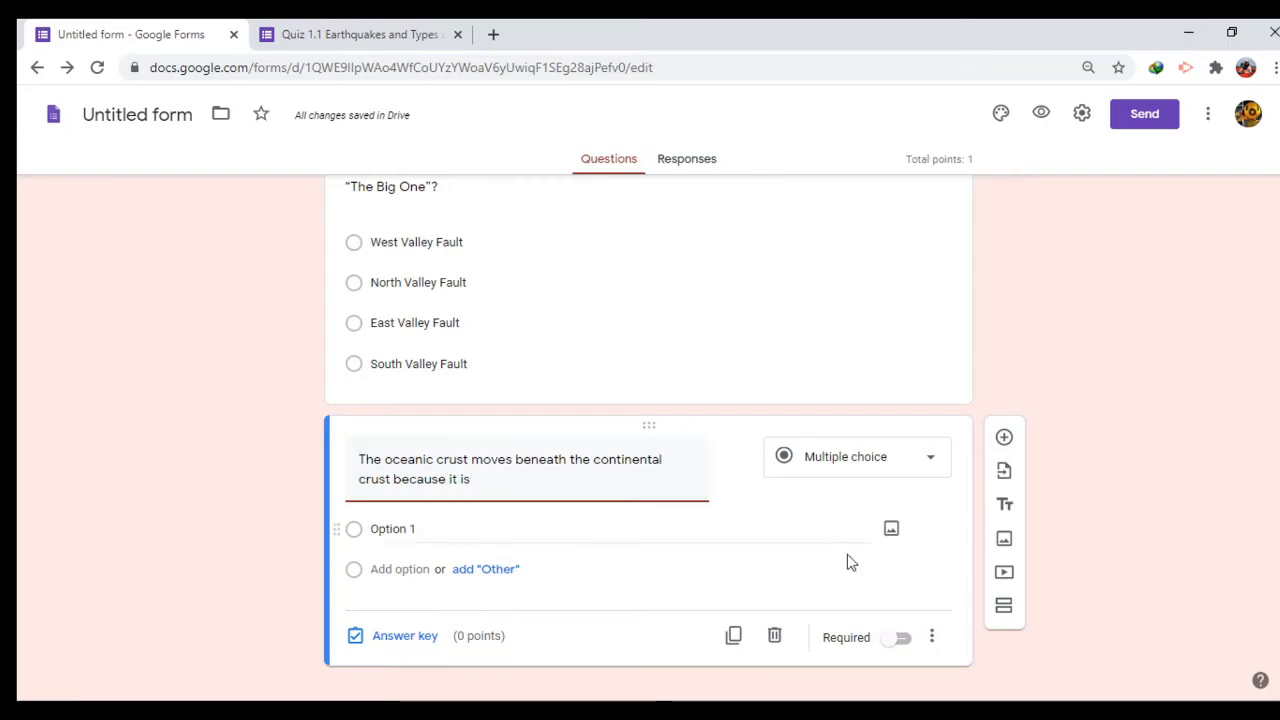
scroll(843, 600, "up", 1)
left_click(844, 432)
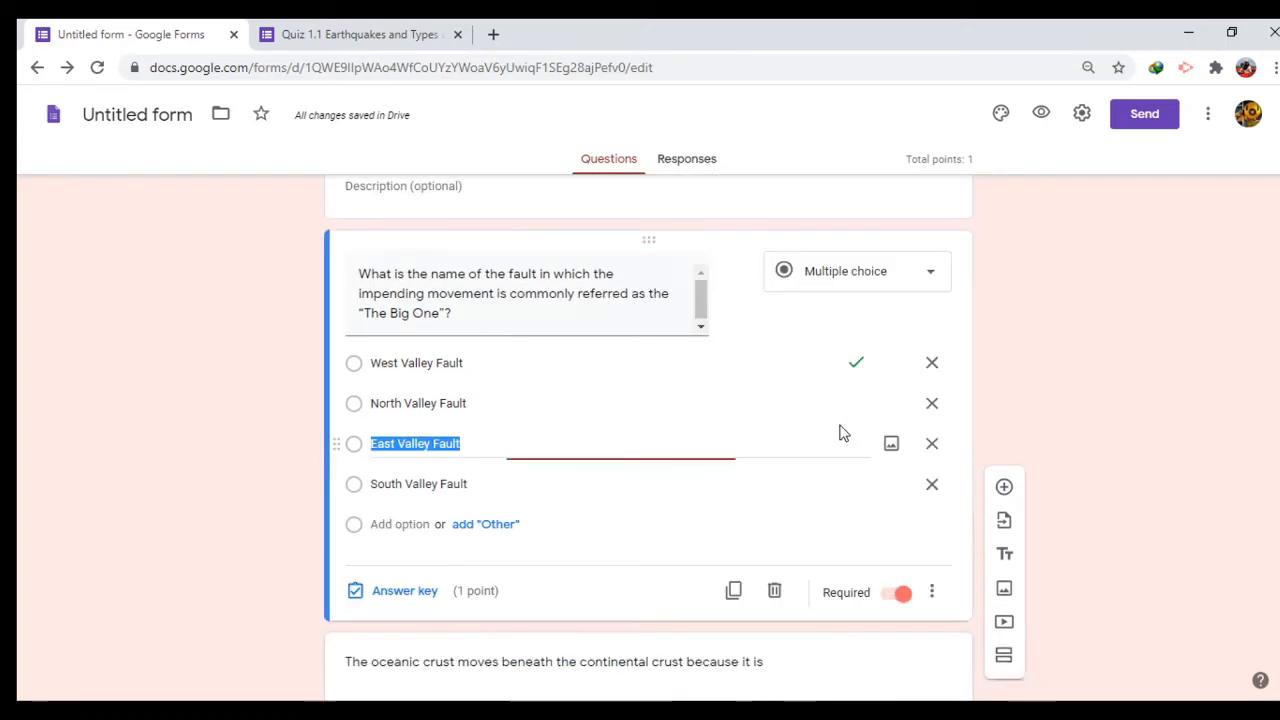
scroll(1098, 497, "down", 1)
left_click(1097, 497)
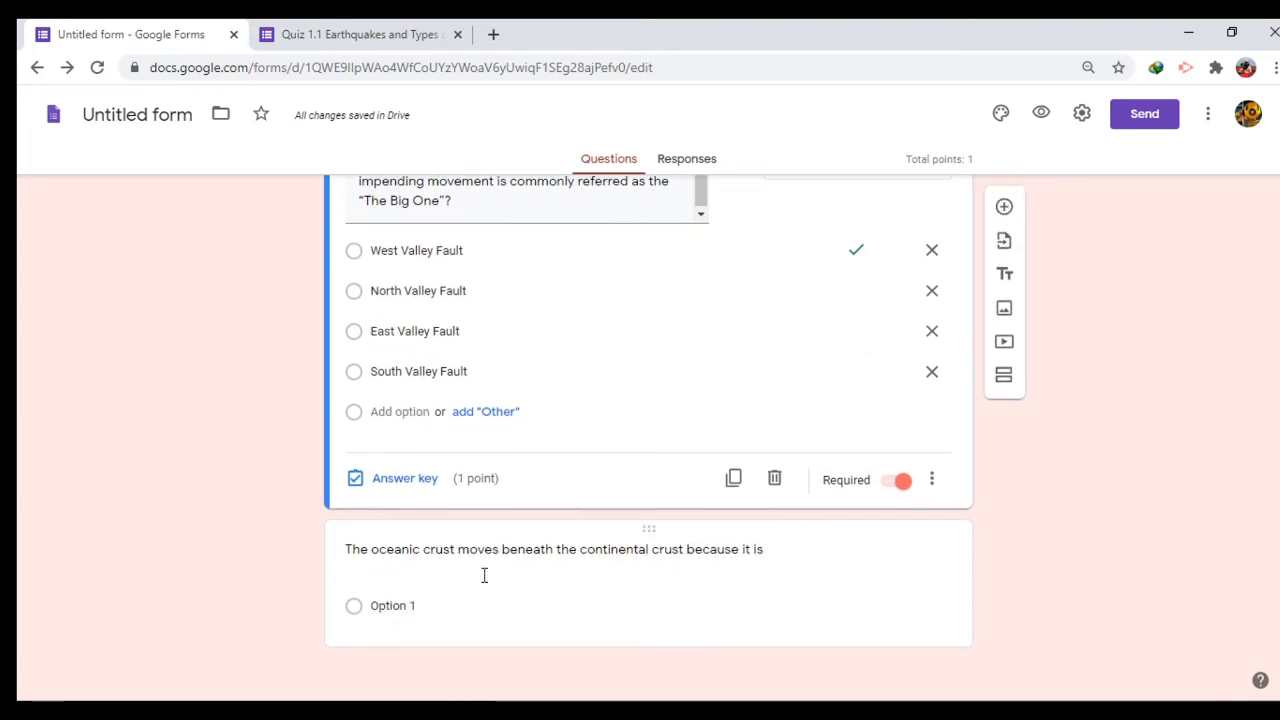
Step: Enter "denser than the continental crust" and "less dense than the continental crust" as the first two options of the oceanic crust question
left_click(655, 552)
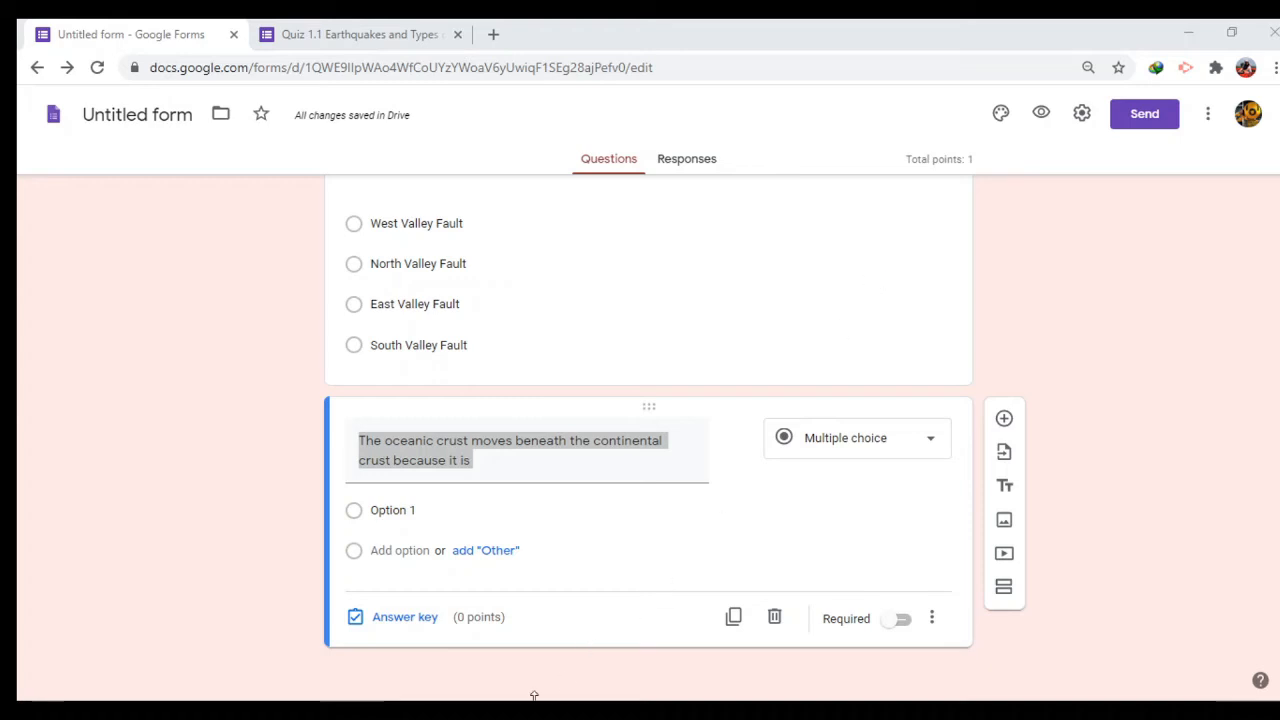
left_click(463, 508)
type("denser than the continental crust")
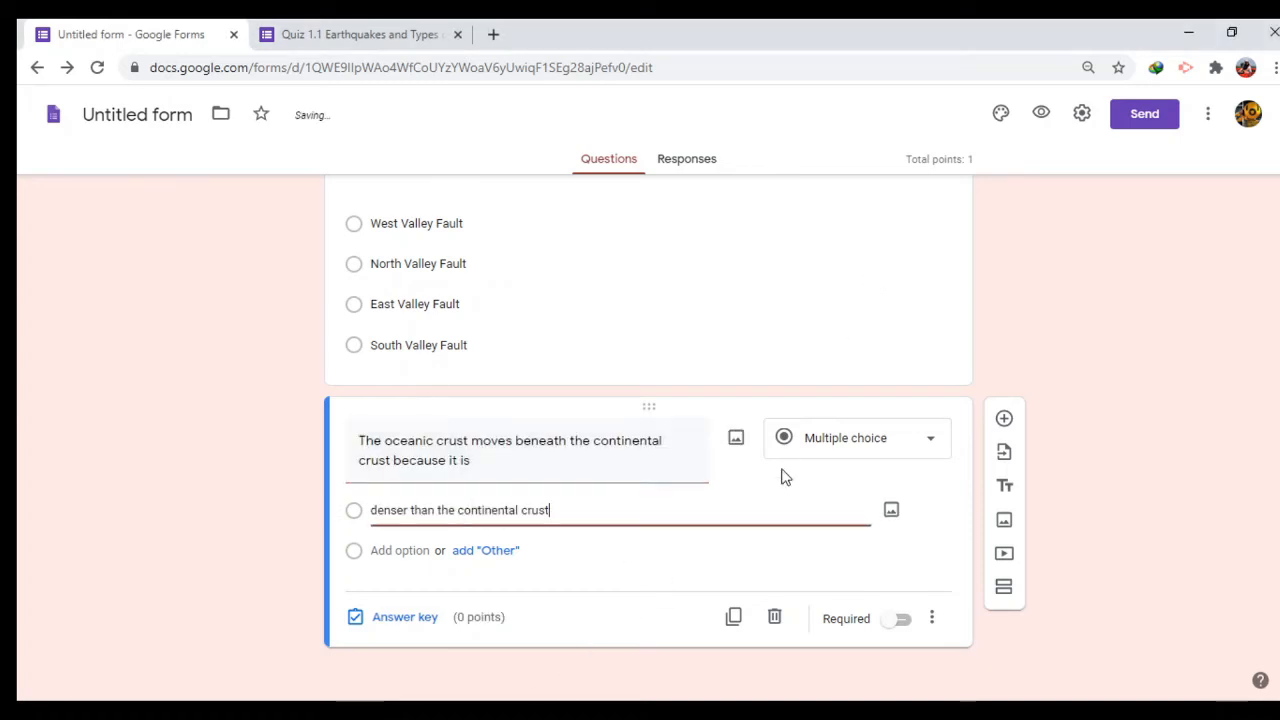
left_click(806, 711)
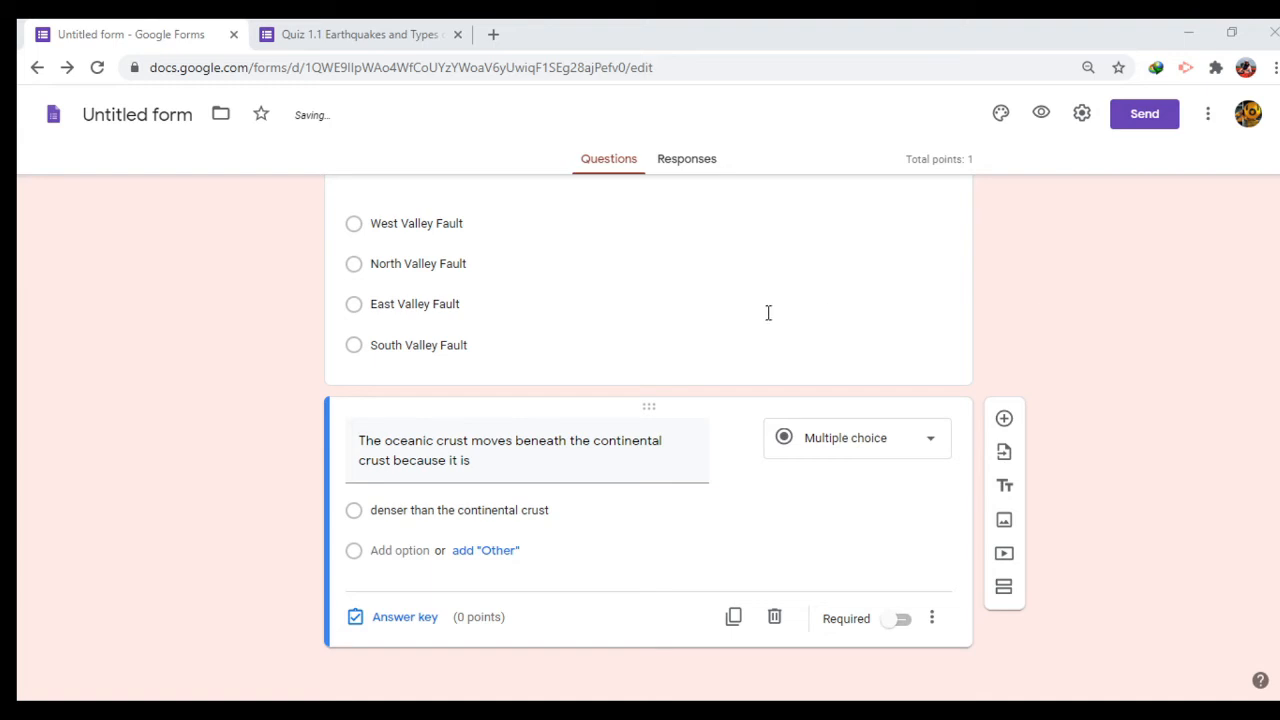
left_click(650, 505)
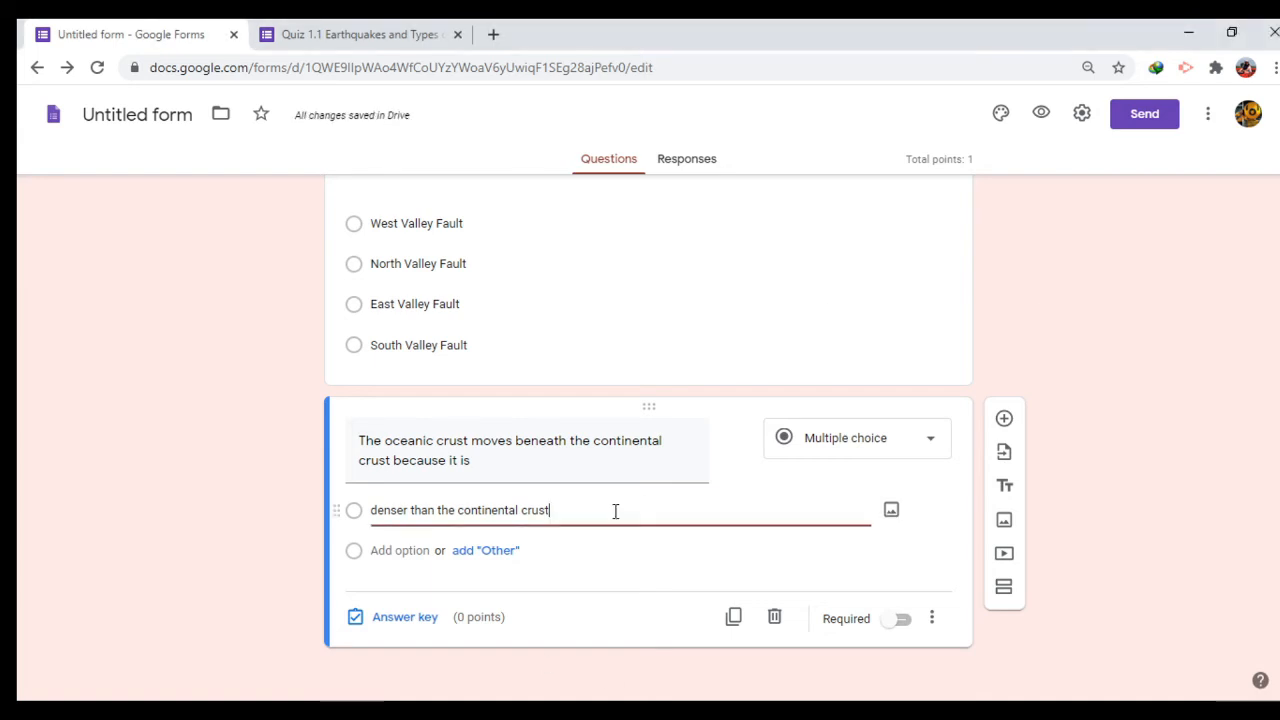
left_click(401, 548)
type("less dense than the continental crust")
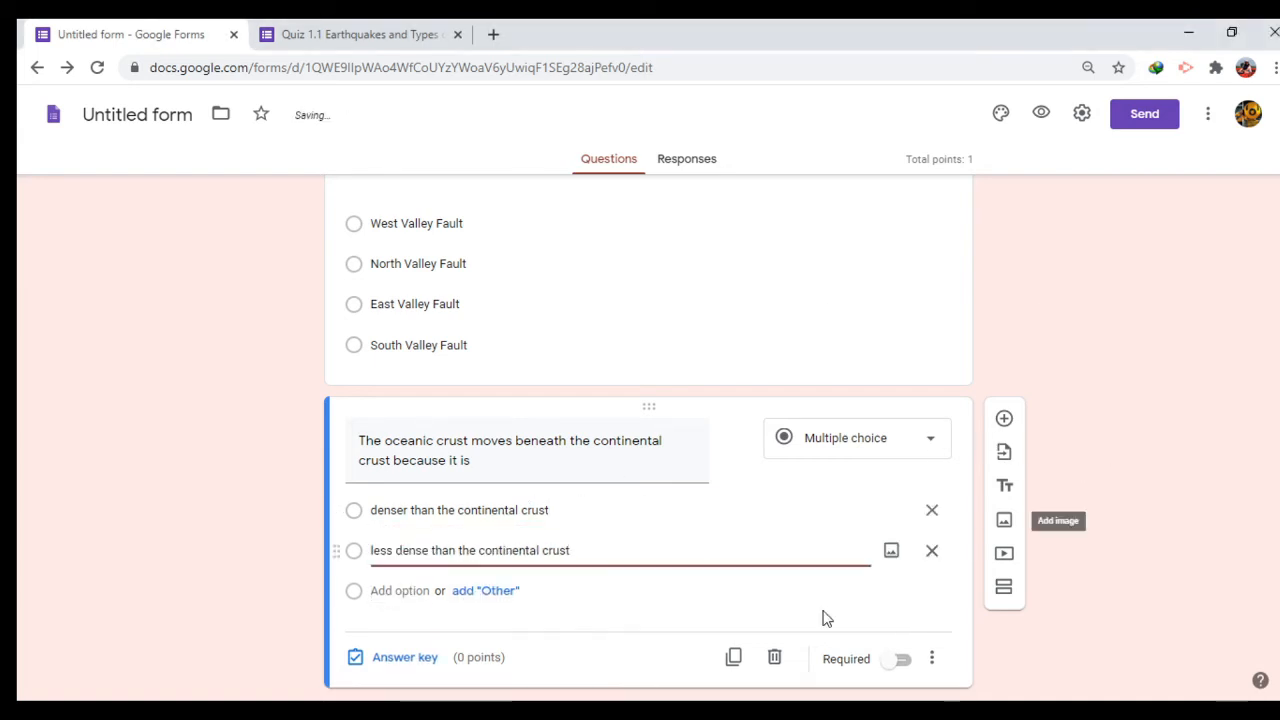
Step: Add "thicker than continental crust" and "thinner than continental crust" as the third and fourth options of the oceanic crust question
left_click(830, 712)
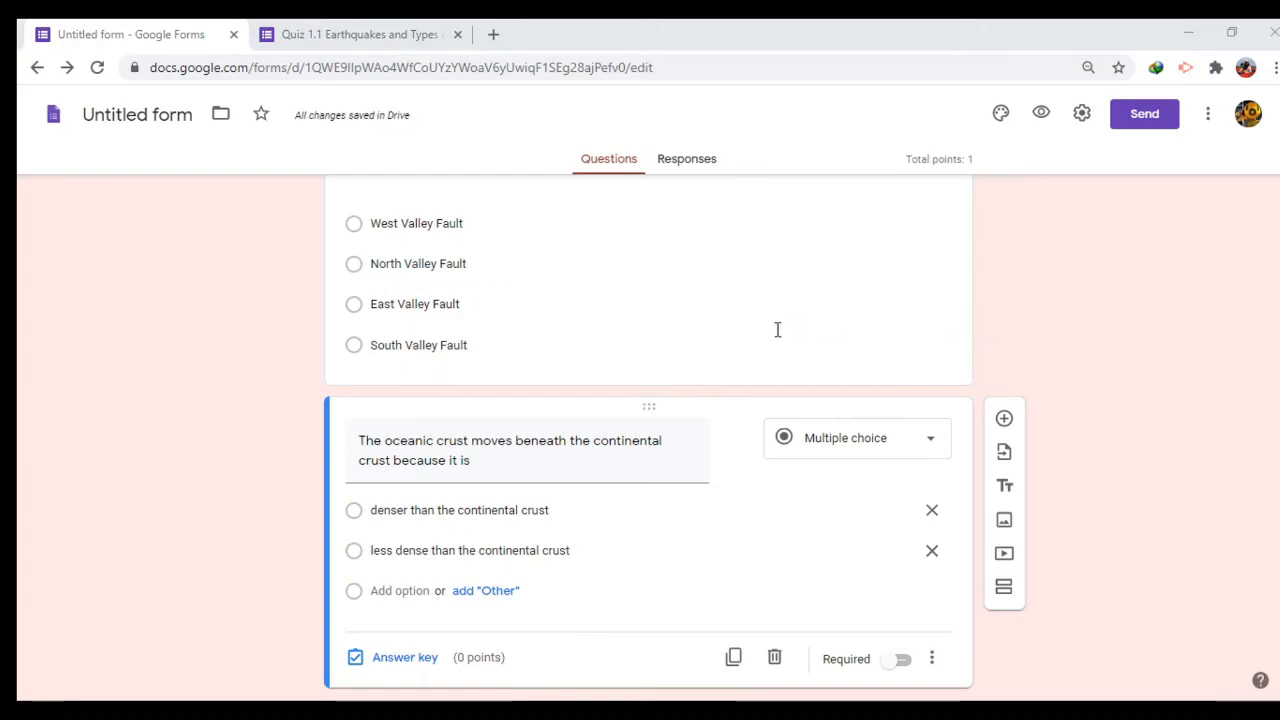
left_click(477, 606)
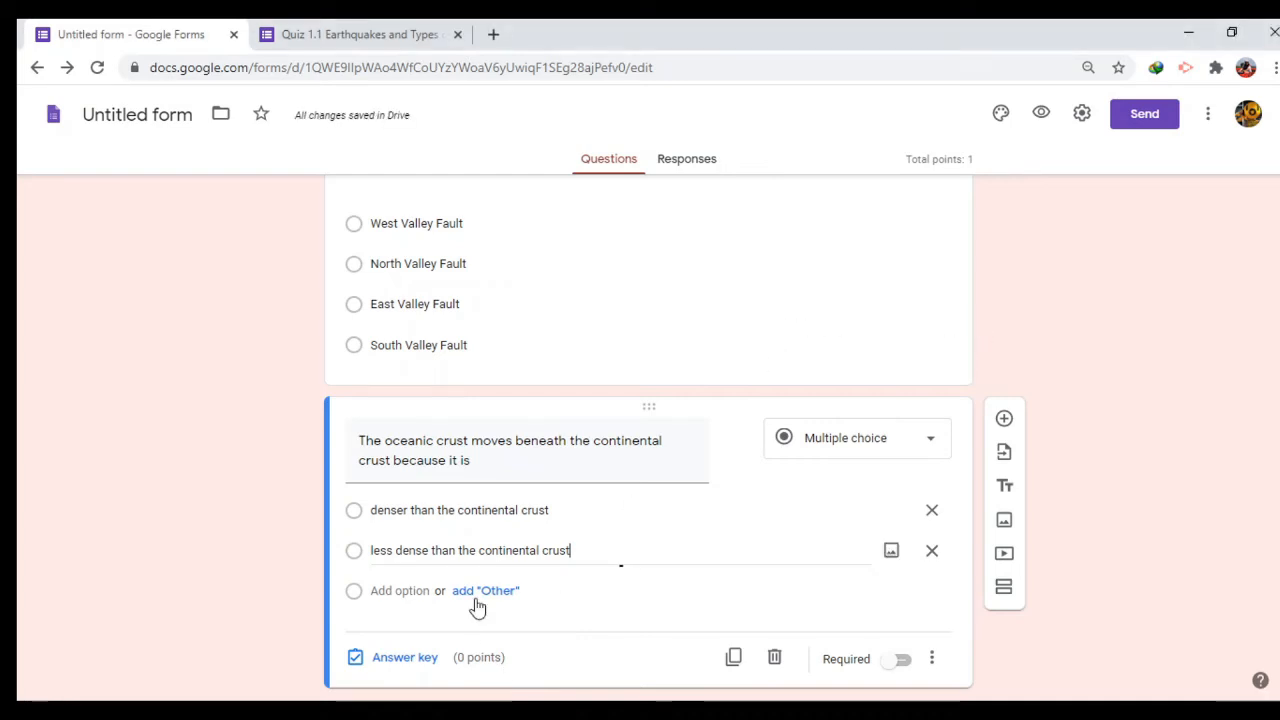
left_click(386, 590)
type("thicker than continental crust")
left_click(690, 711)
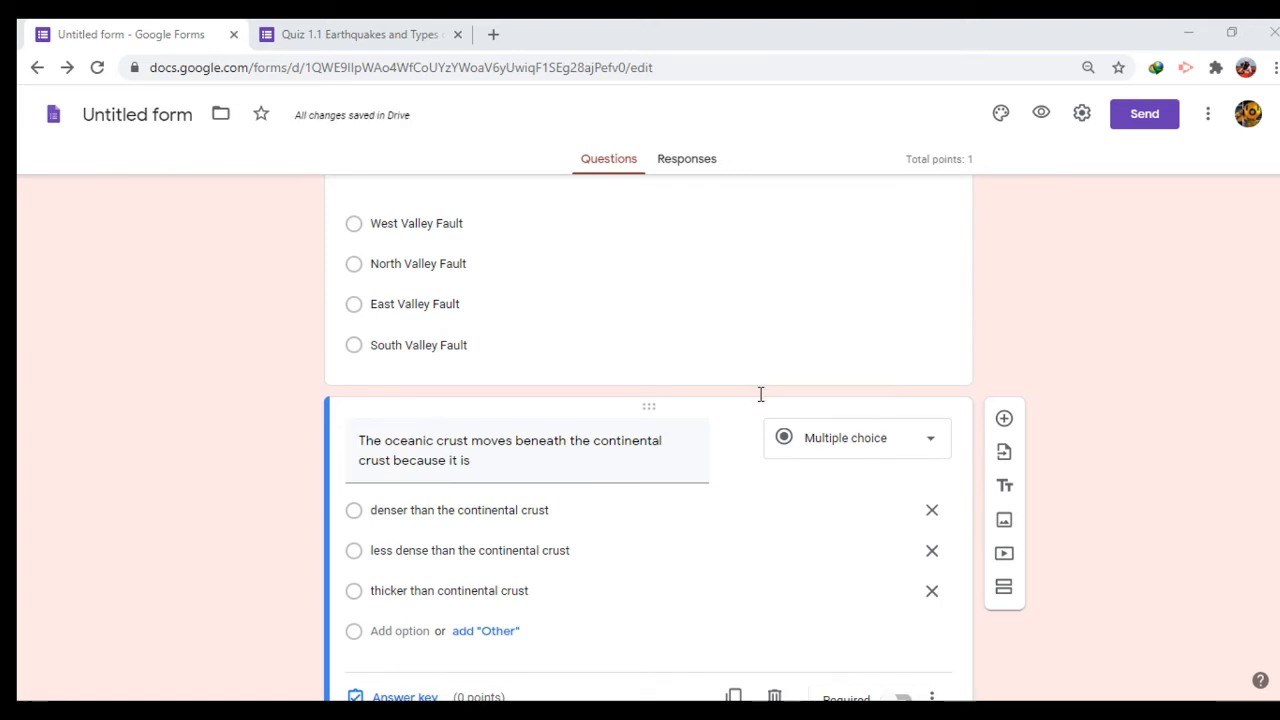
left_click(474, 643)
left_click(400, 631)
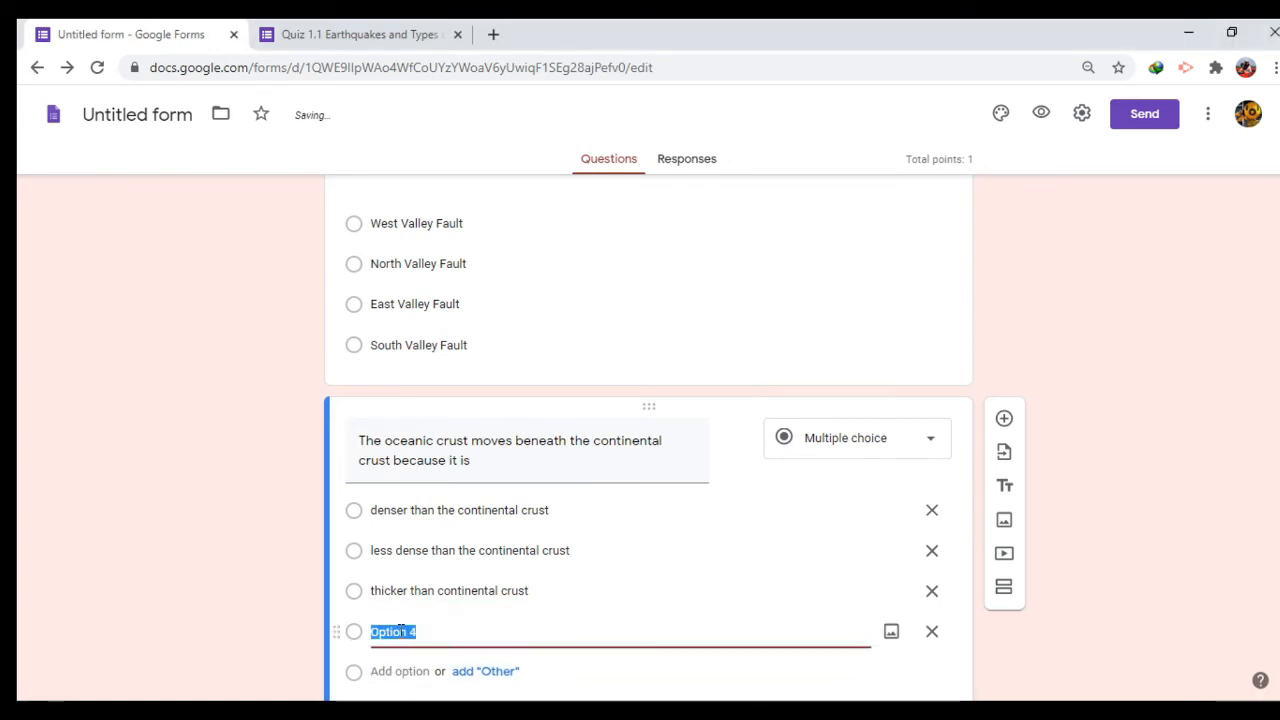
type("thinner than continental crust")
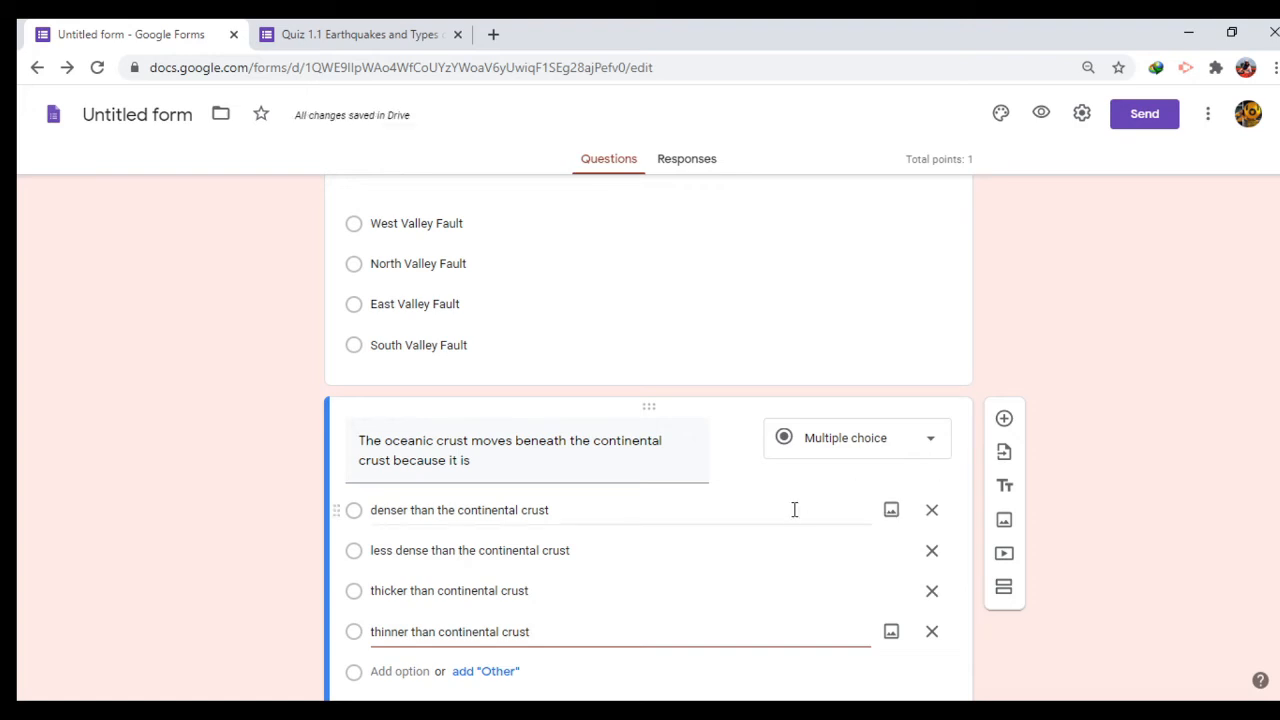
scroll(614, 537, "down", 1)
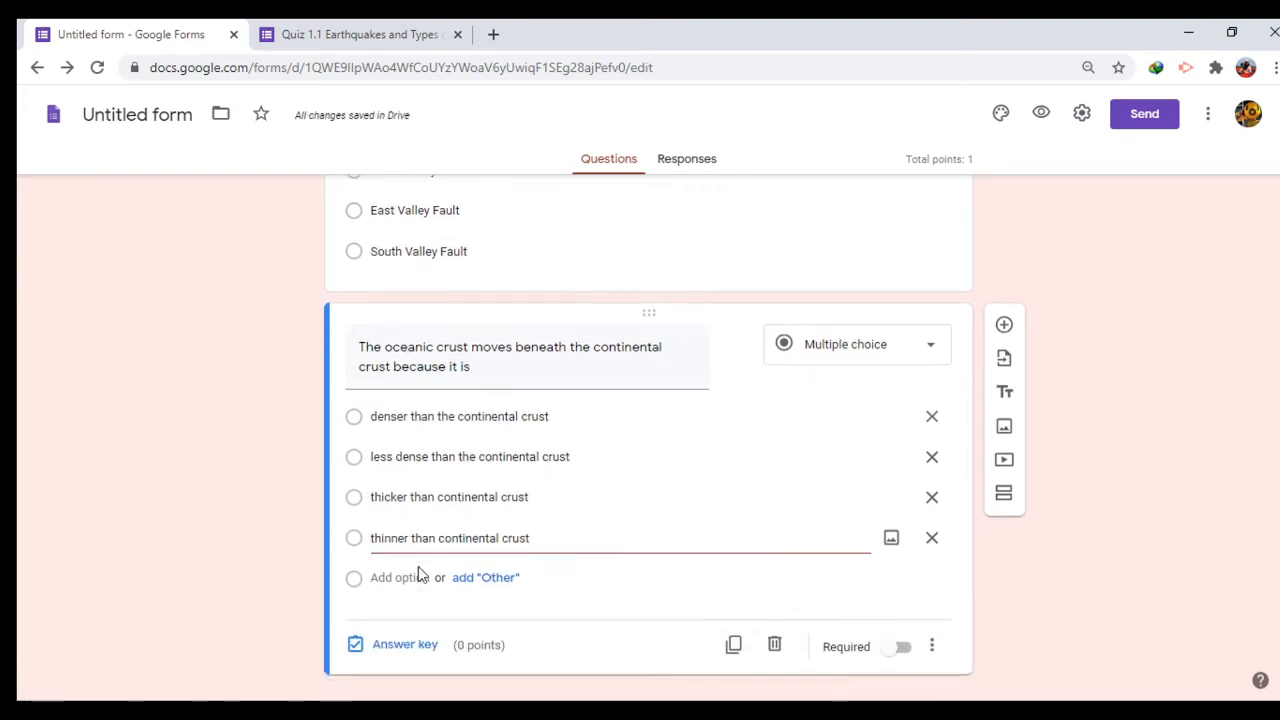
Step: Set "denser than the continental crust" as the correct answer of the oceanic crust question and assign it 1 point
left_click(357, 650)
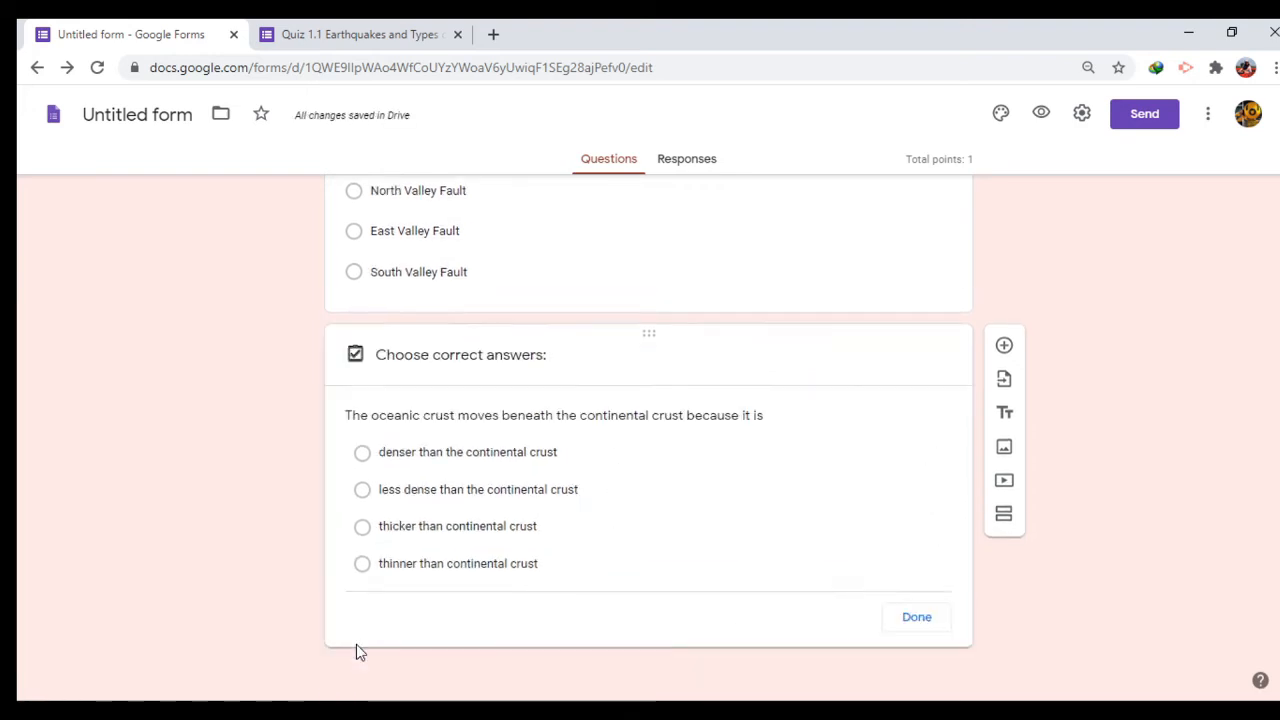
left_click(362, 440)
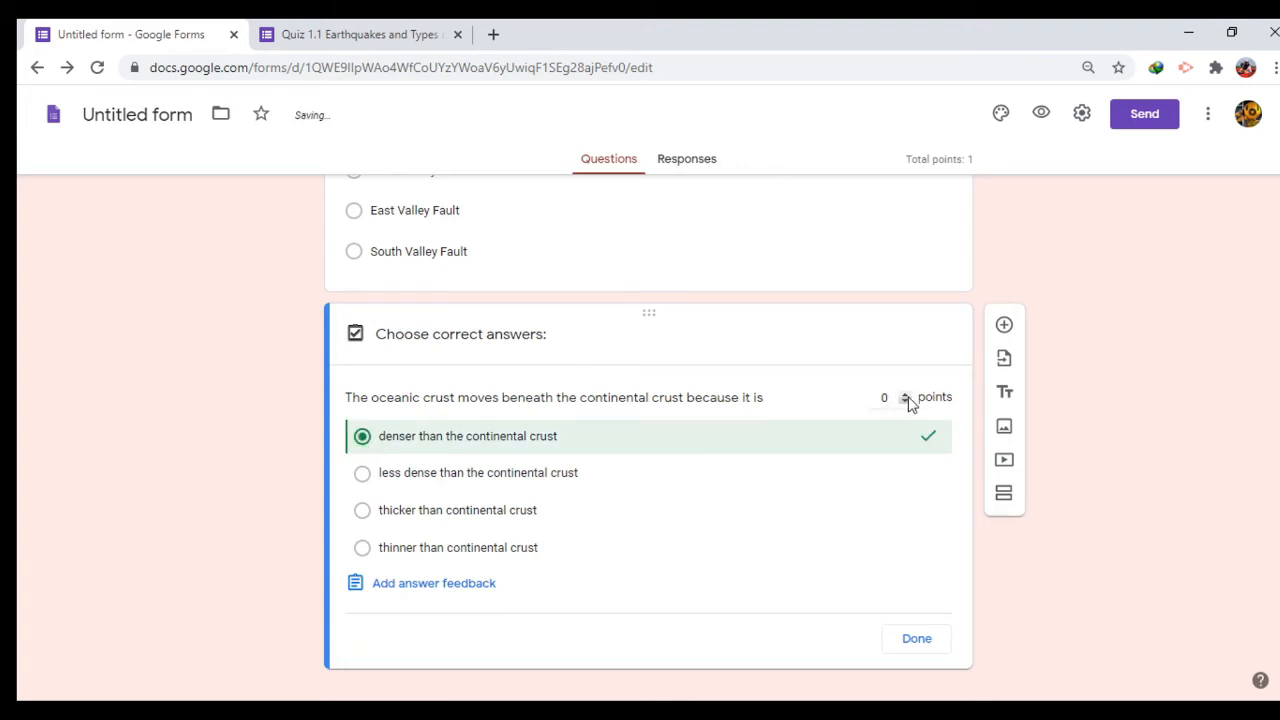
left_click(904, 395)
left_click(914, 640)
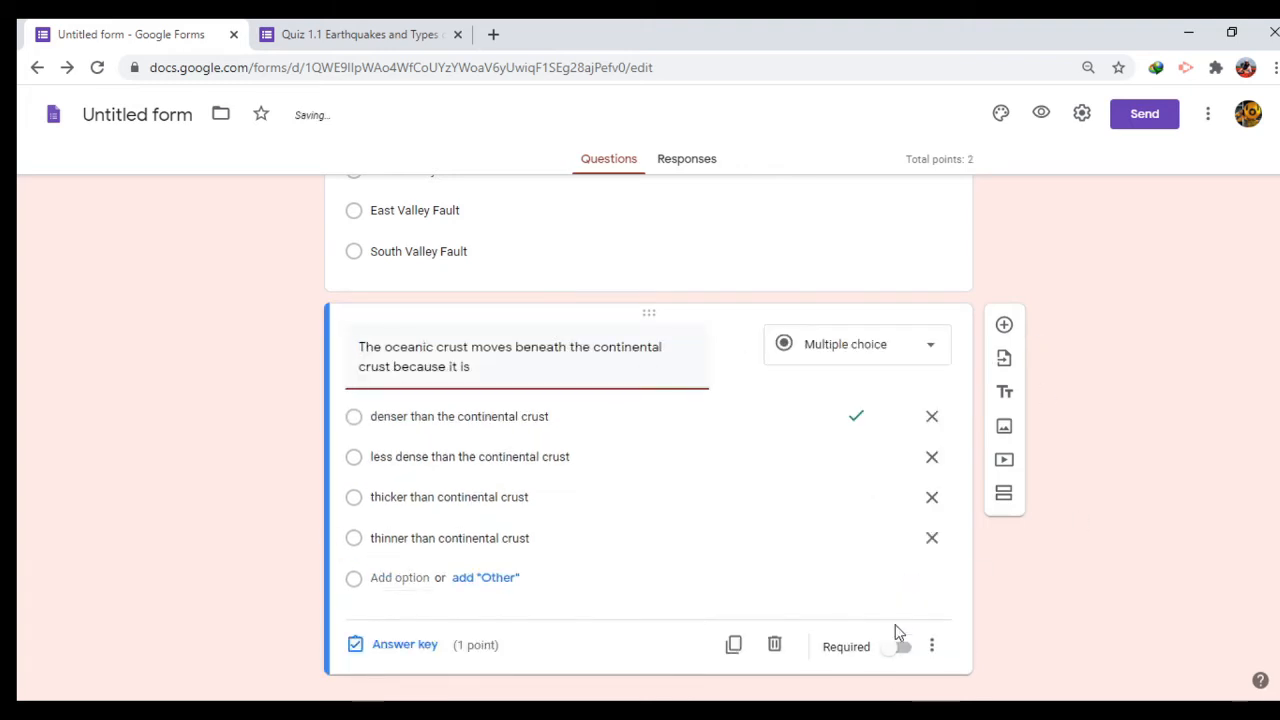
Step: Make the oceanic crust question required and turn on shuffled option order for it
left_click(903, 648)
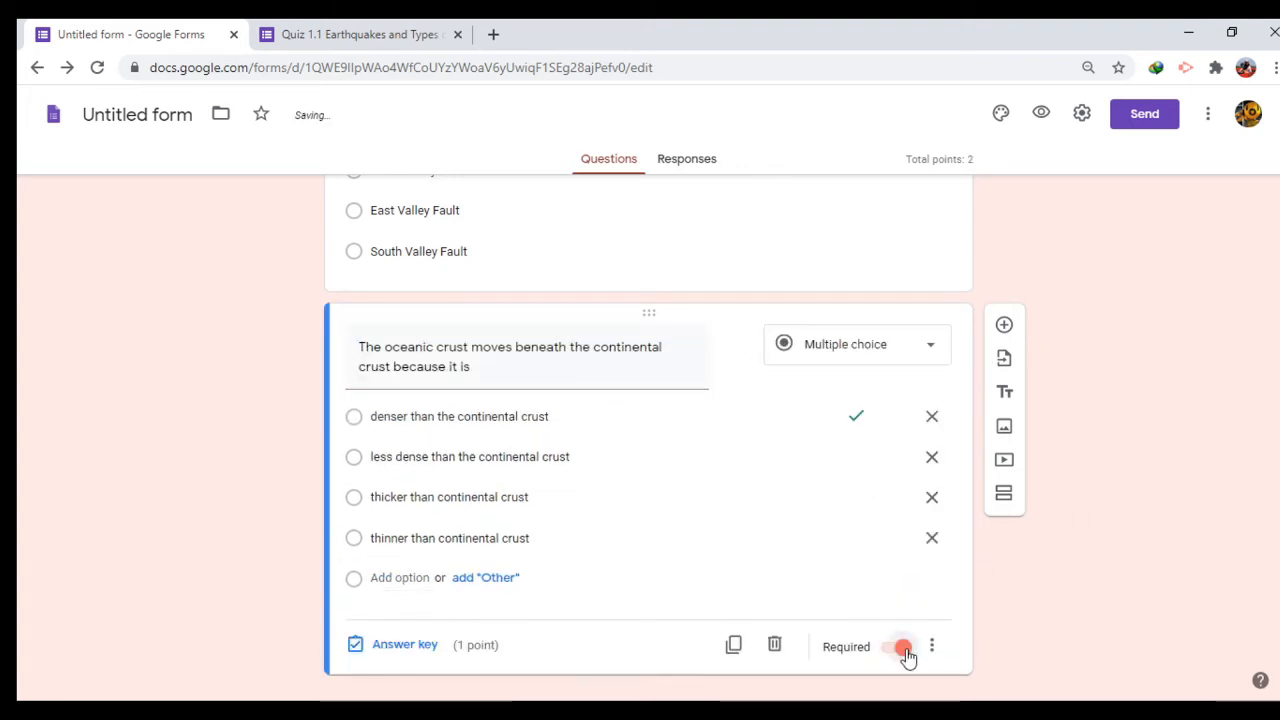
left_click(931, 646)
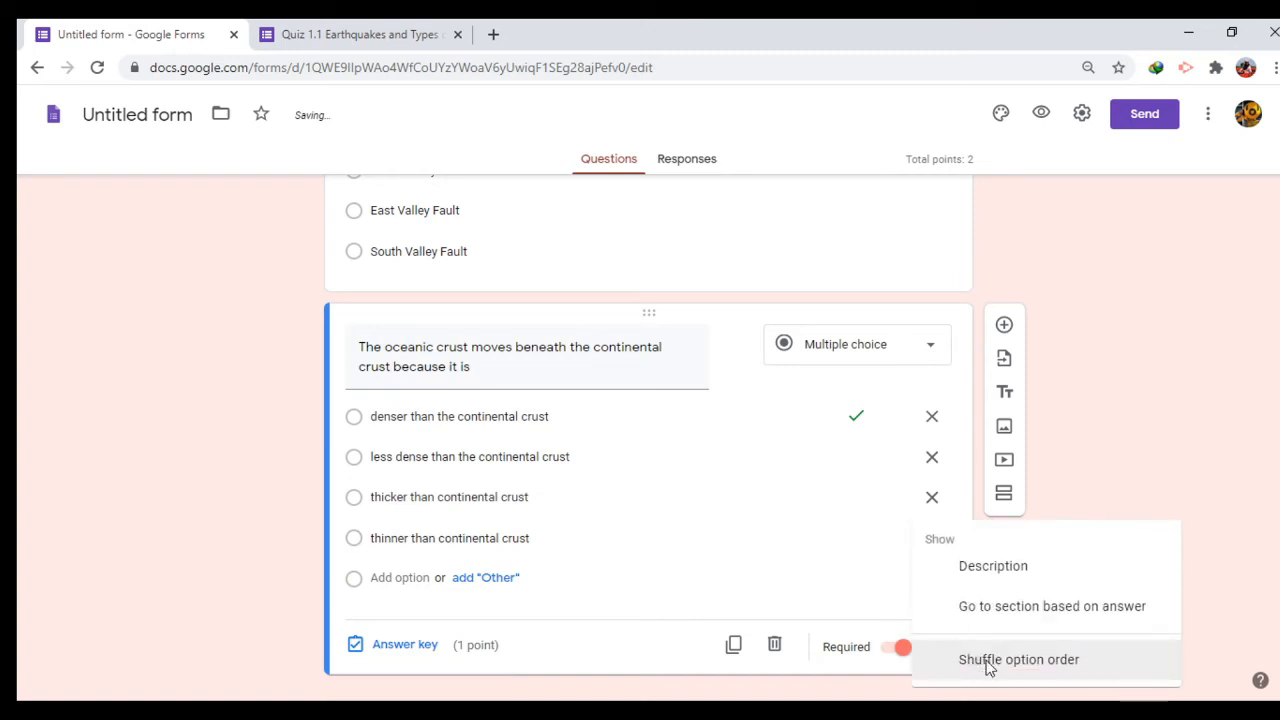
left_click(988, 664)
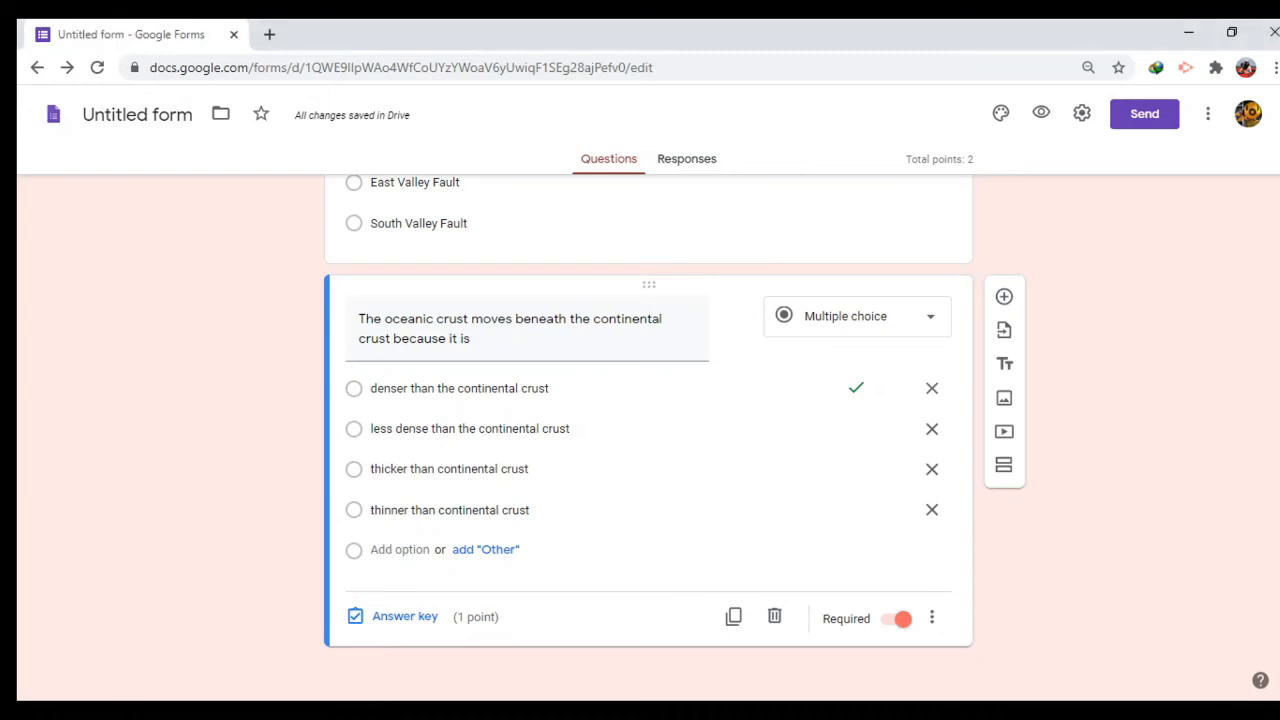
Step: Add a short-answer question titled "AT LEAST how many seismic stations do you need to find the earthquake's epicenter?" without response validation
left_click(1004, 297)
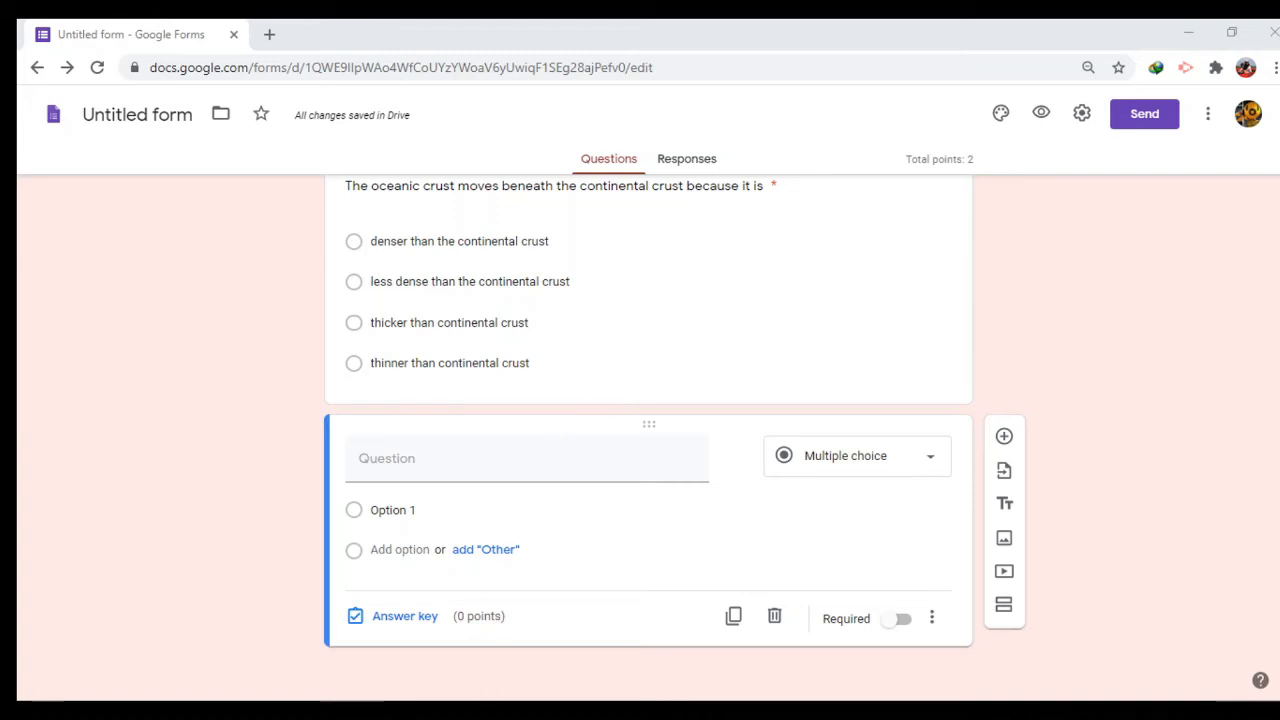
left_click(511, 470)
type("AT LEAST HOW")
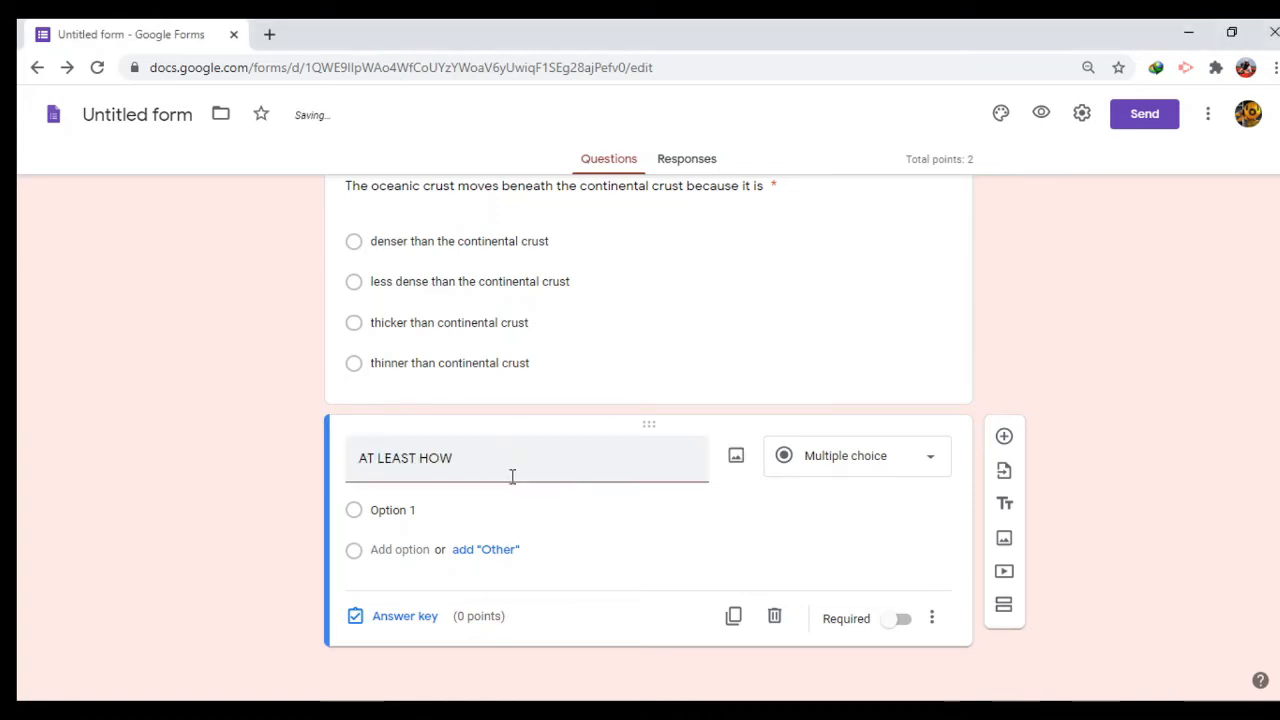
key("BackSpace")
key("BackSpace")
key("BackSpace")
type("how many seismic stations")
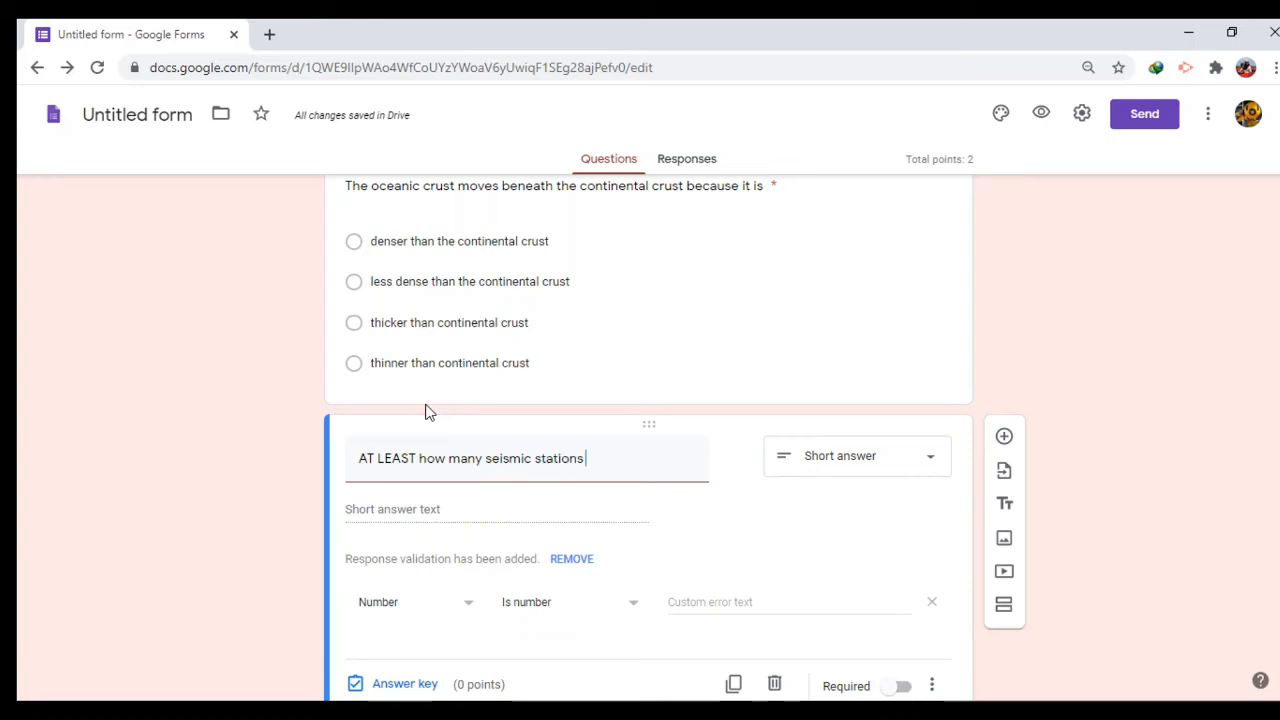
type(" do you need to find the earthquake's ep")
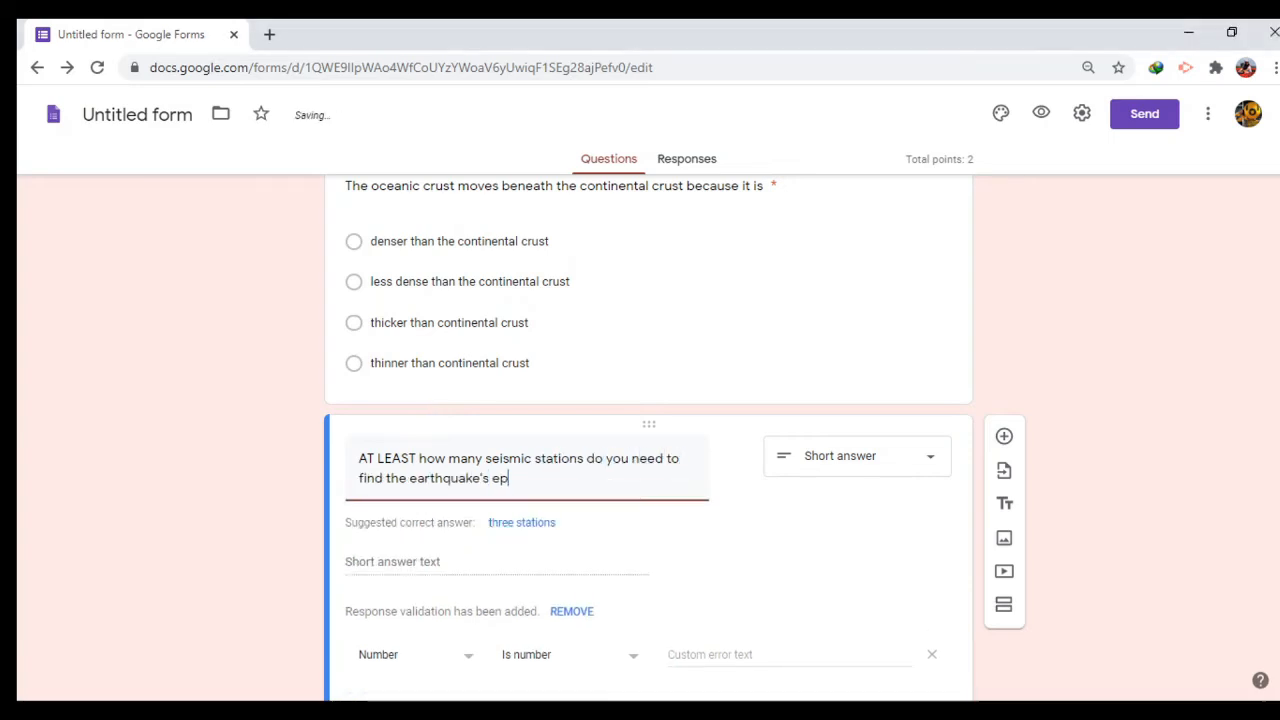
type("icenter?")
left_click(857, 455)
left_click(823, 205)
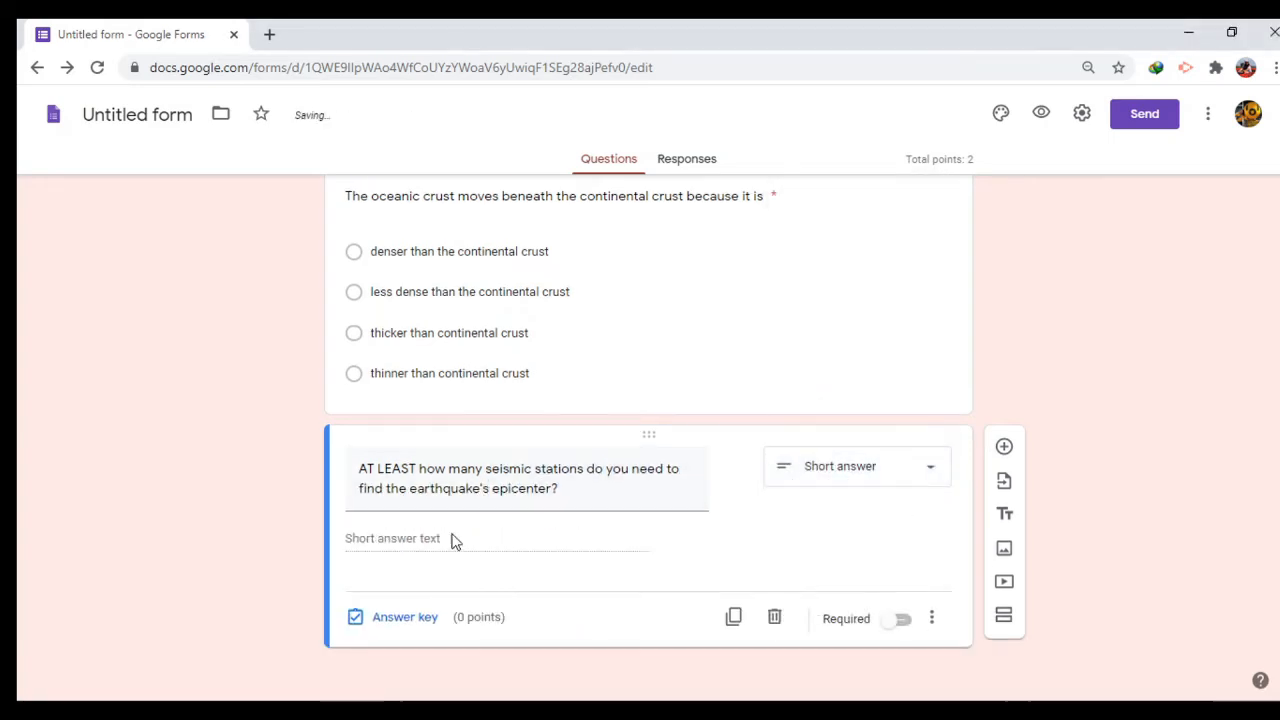
Step: Assign 2 points to the seismic stations question and list "3", "three" and "Three" as its correct answers
left_click(357, 619)
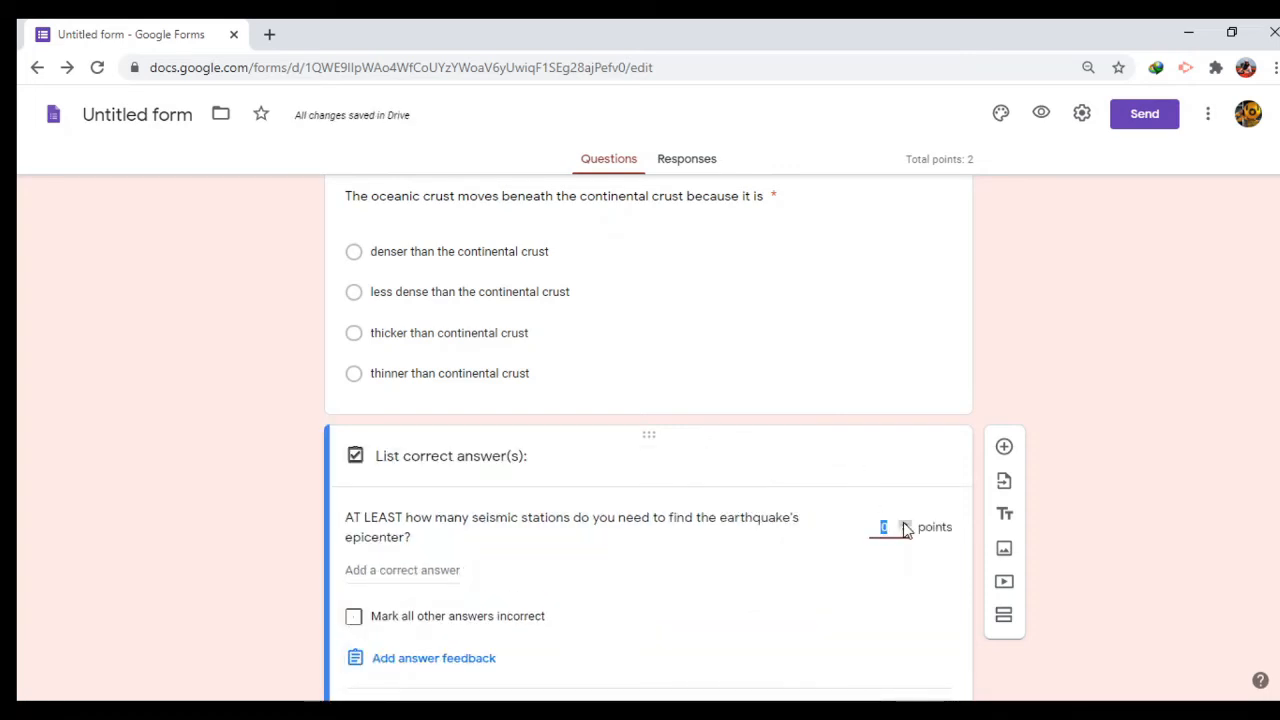
scroll(840, 490, "down", 1)
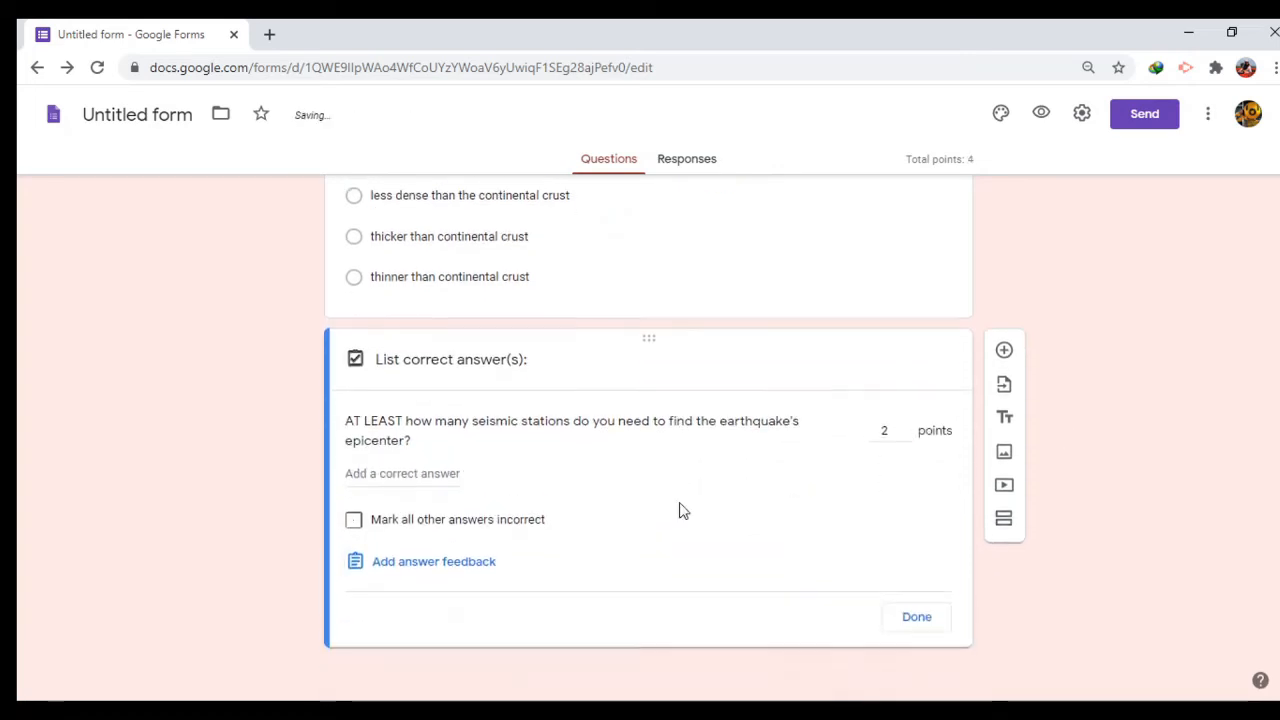
left_click(400, 472)
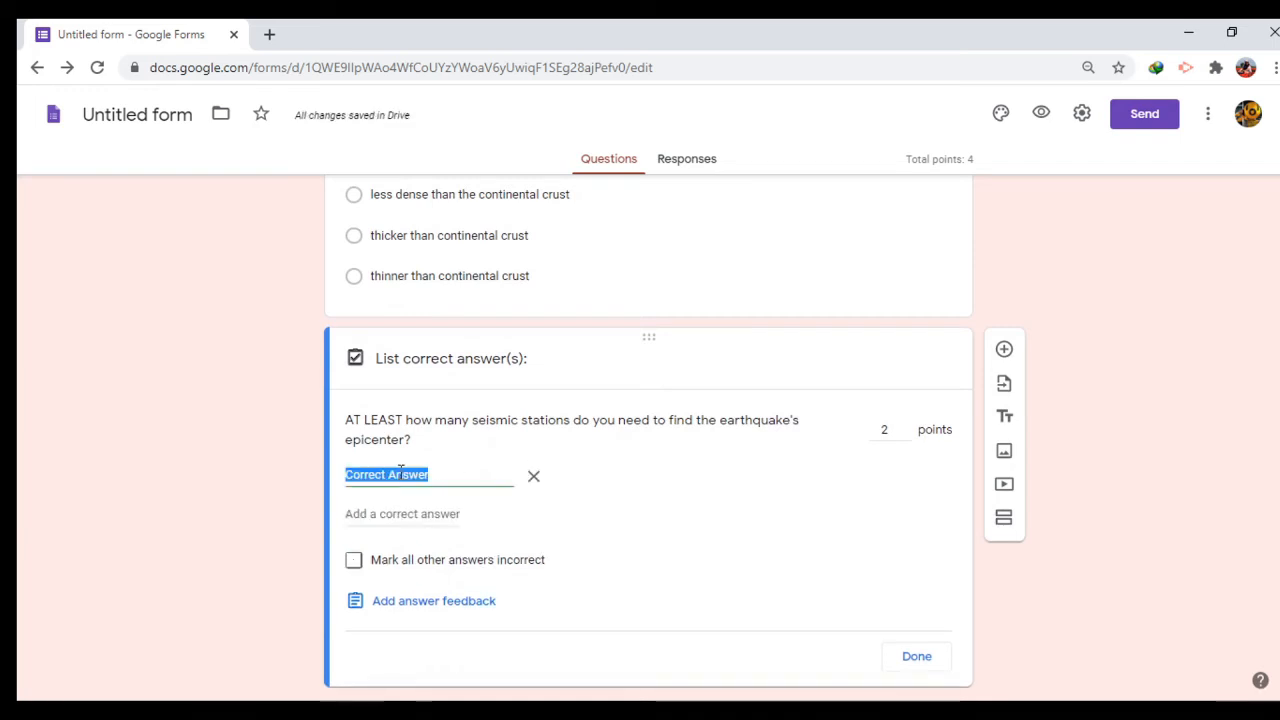
type("3")
left_click(399, 515)
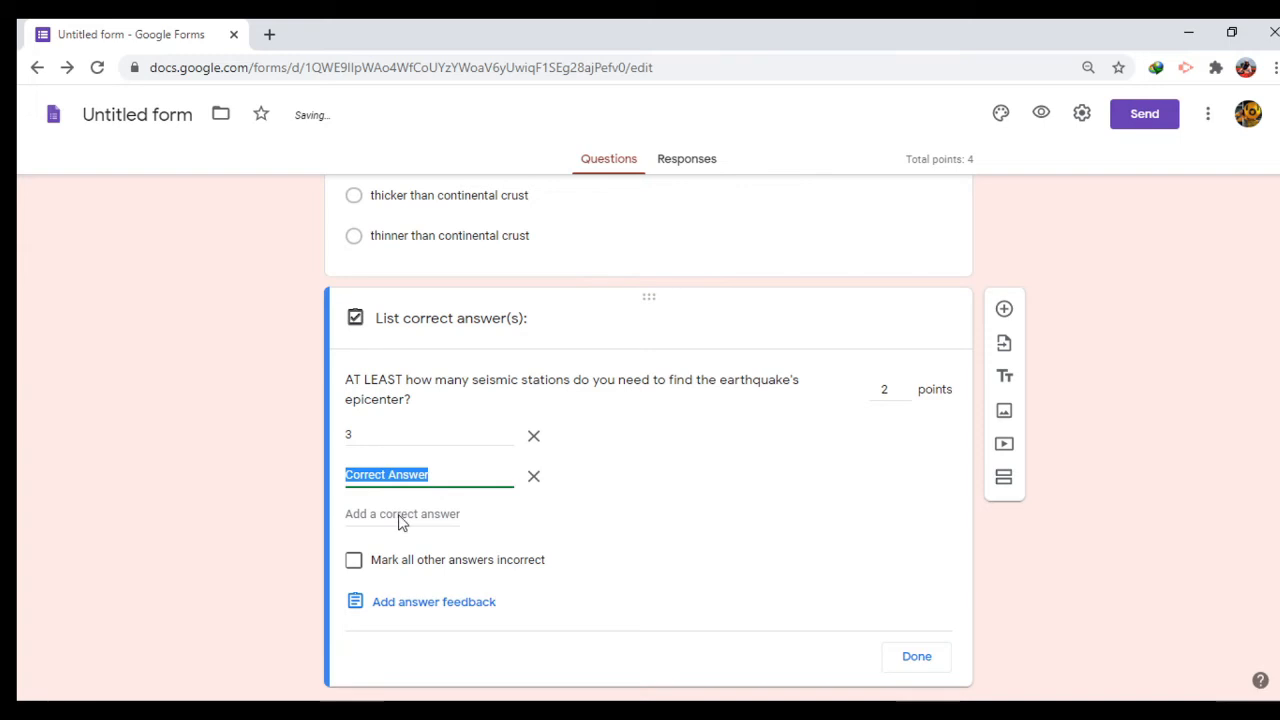
type("three")
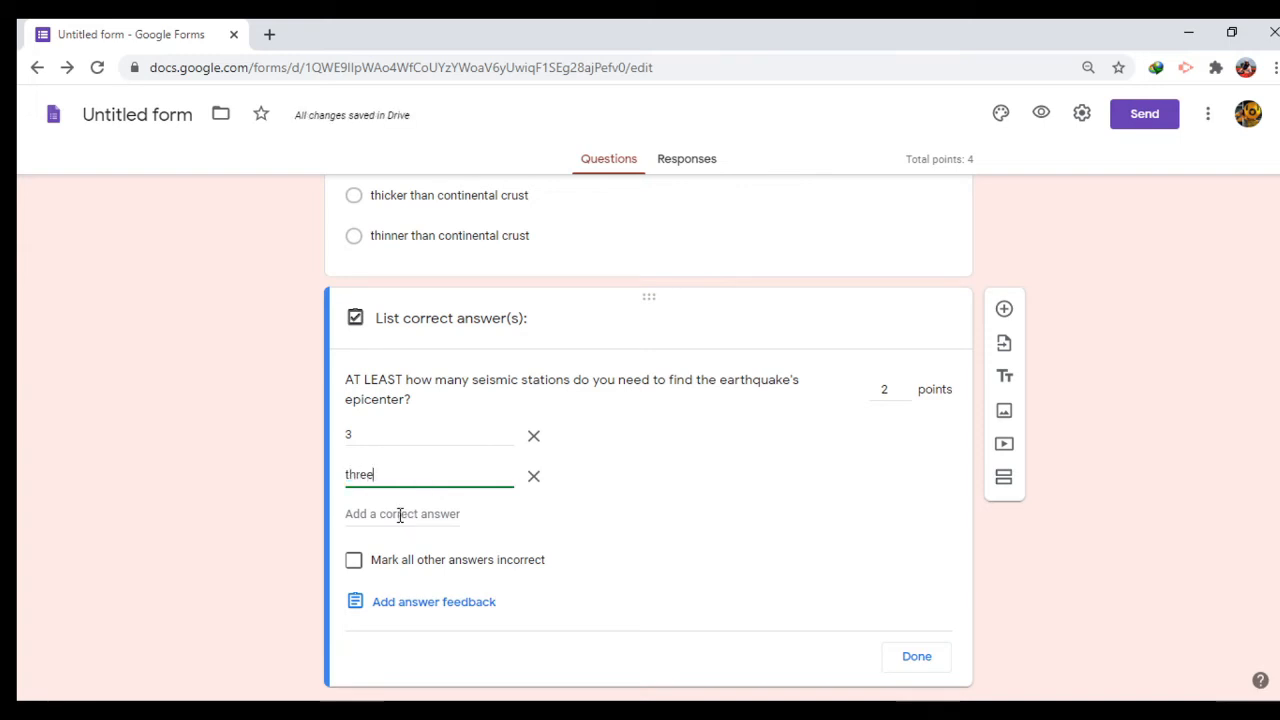
left_click(399, 515)
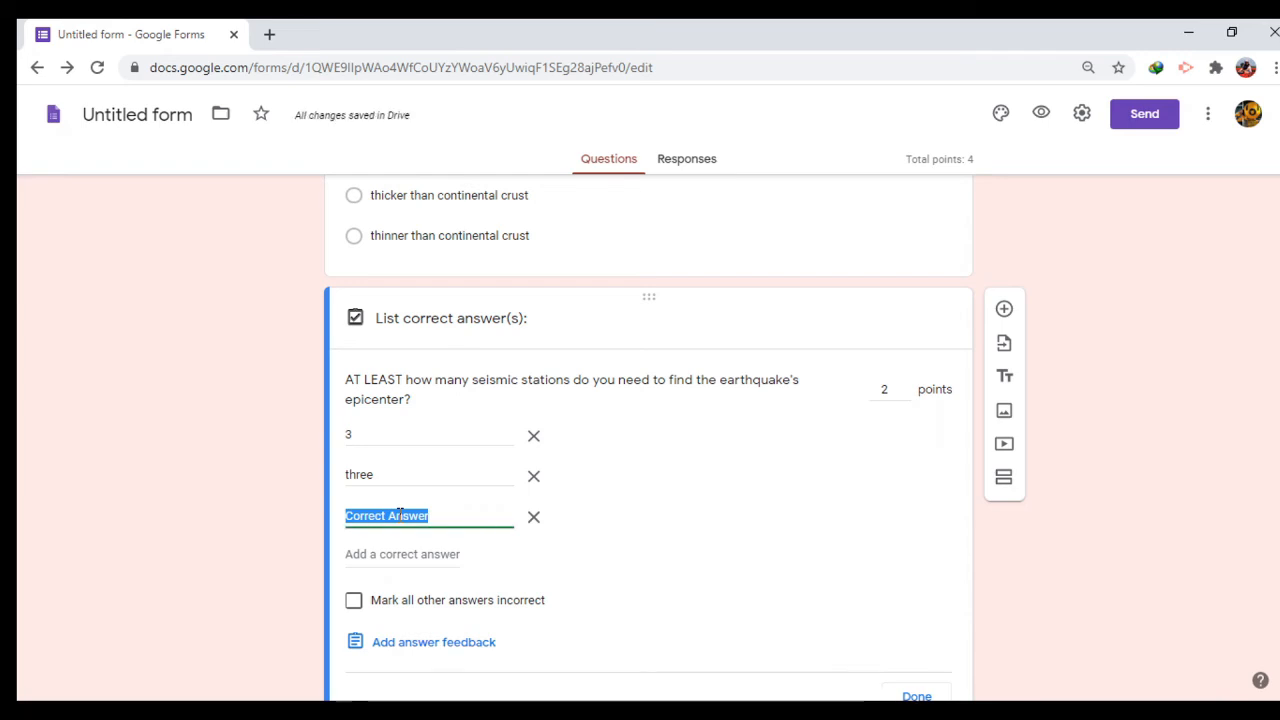
type("Three")
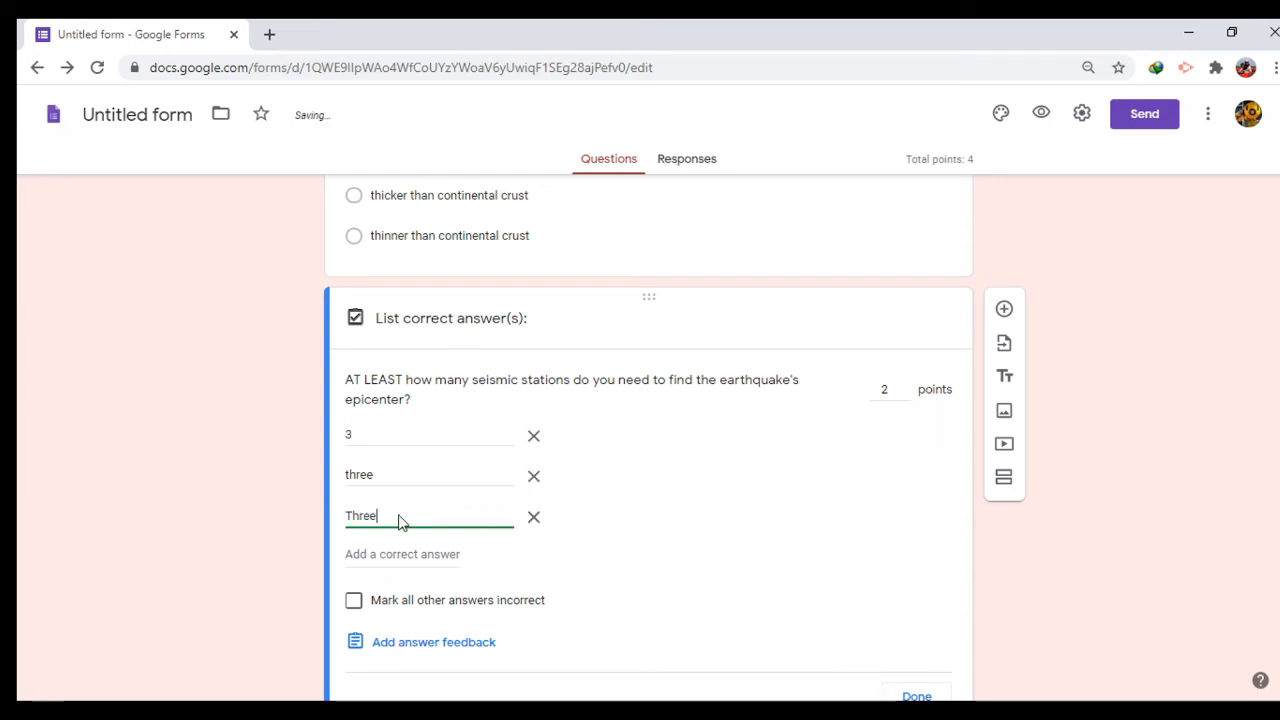
left_click(690, 526)
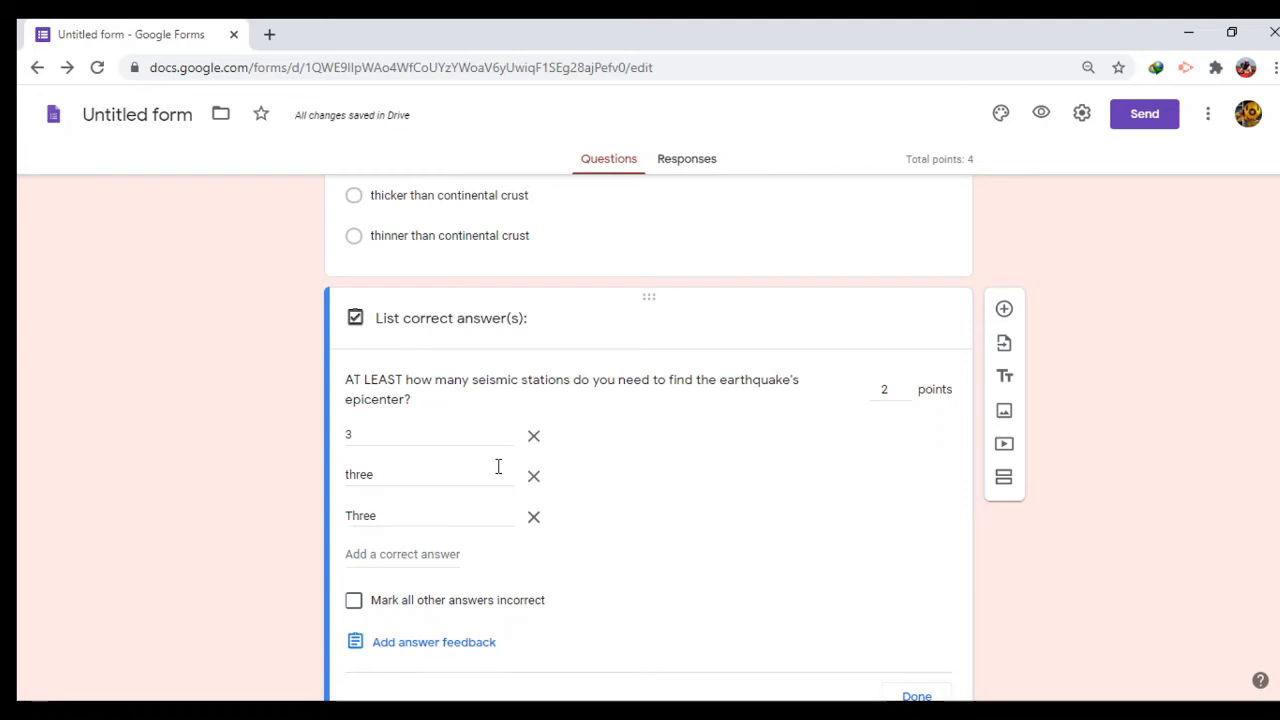
Step: Mark all other answers to the seismic stations question as incorrect and make the question required
scroll(500, 534, "down", 1)
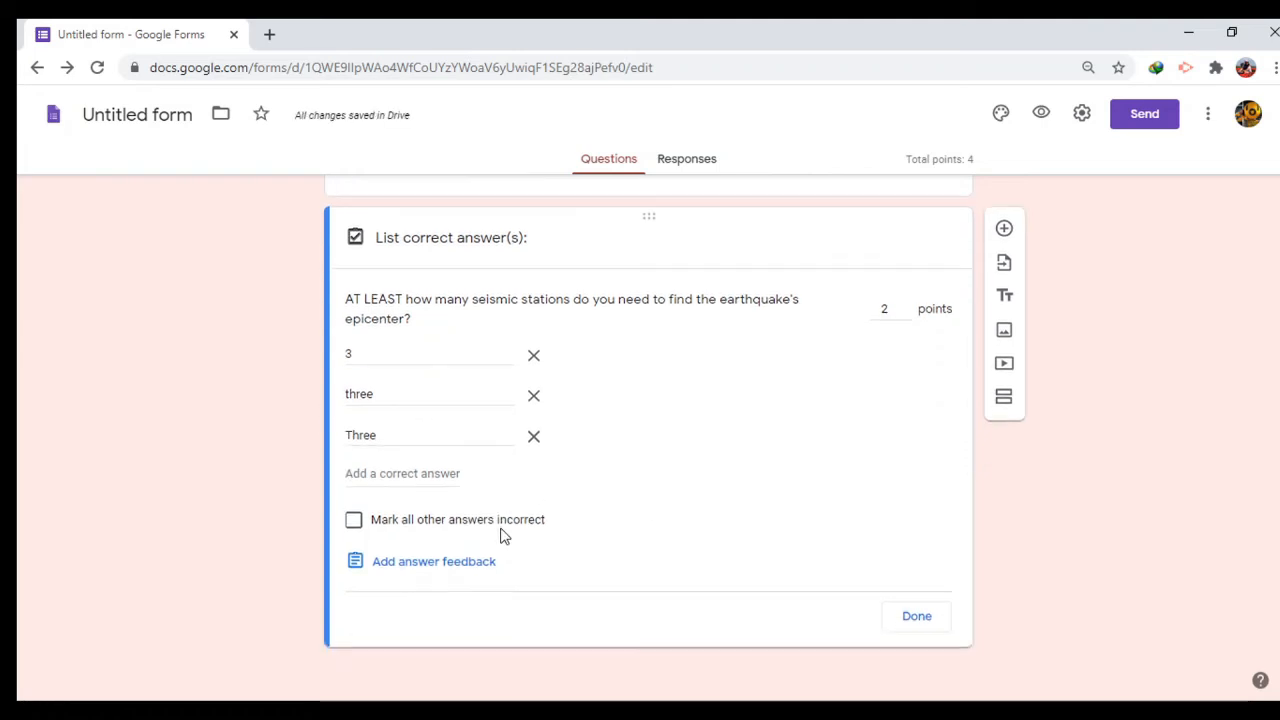
left_click(353, 522)
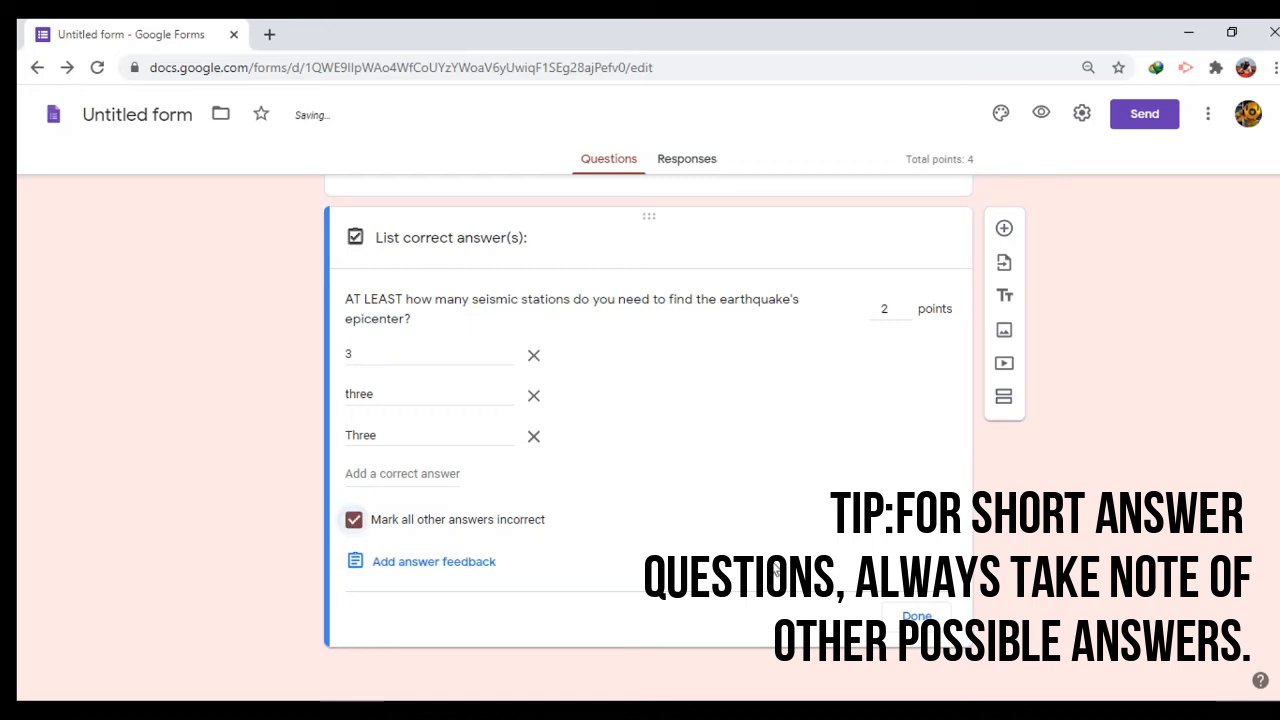
left_click(916, 617)
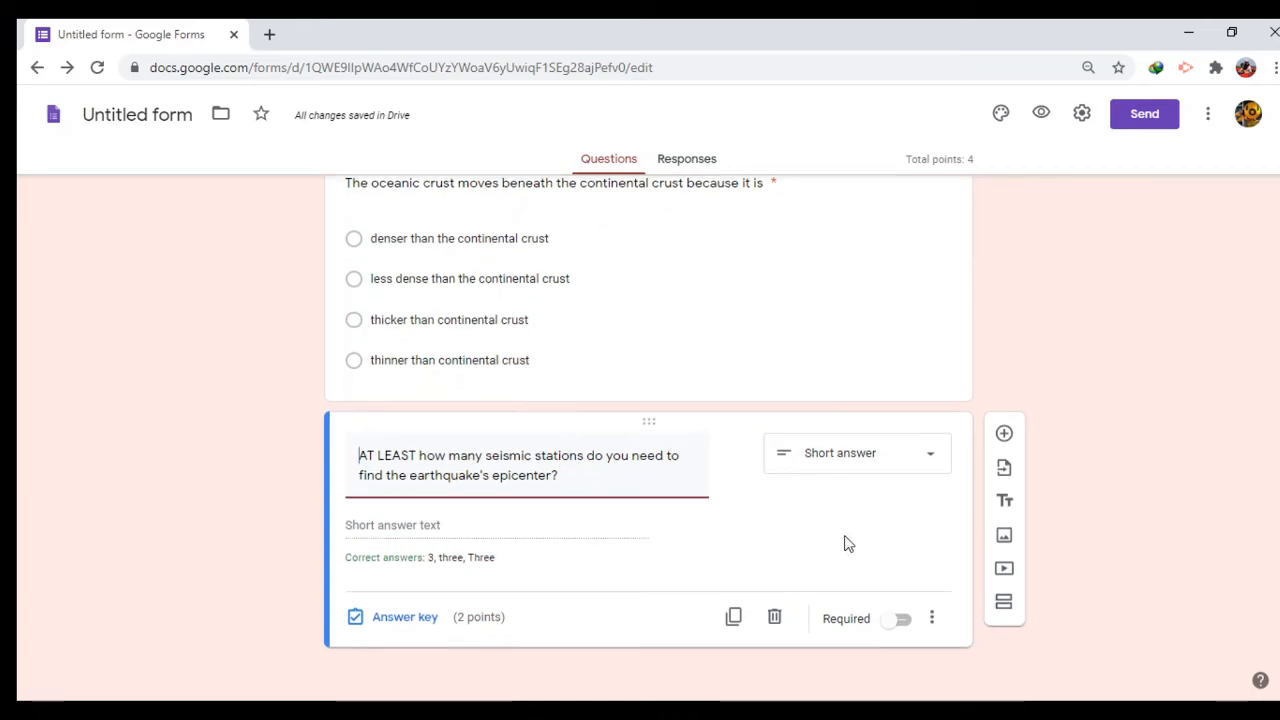
left_click(903, 620)
left_click(932, 618)
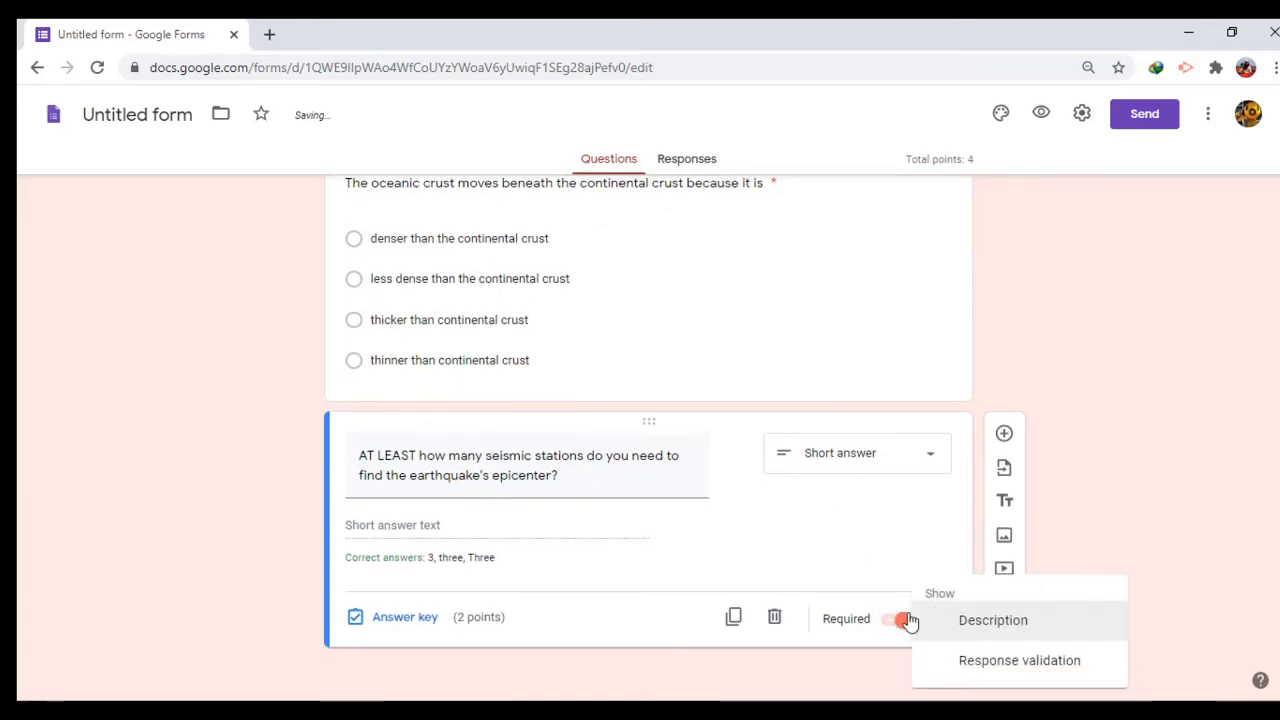
left_click(869, 531)
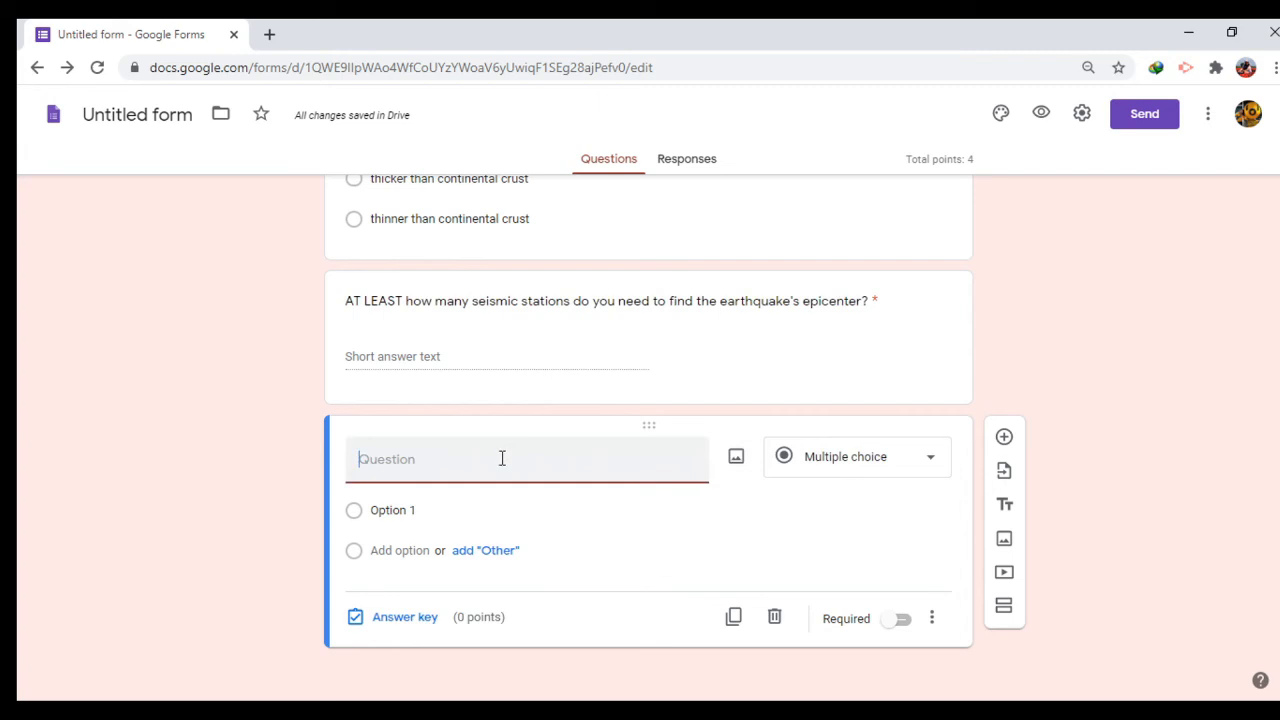
Step: Add a paragraph question titled "Explain the following statement: “Earthquakes do not kill people. Poor construction does.”"
type("Explain the following statement: \"Earthquakes do not kill people. Poor construction does.\"")
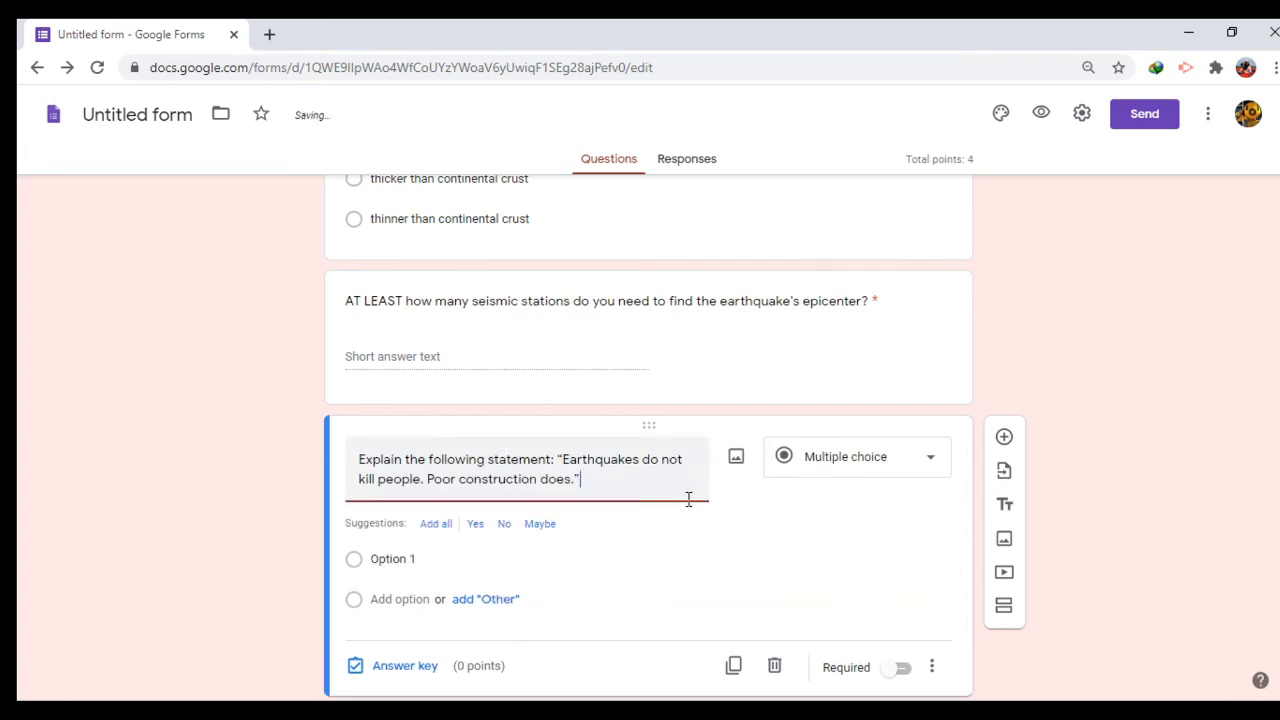
left_click(829, 456)
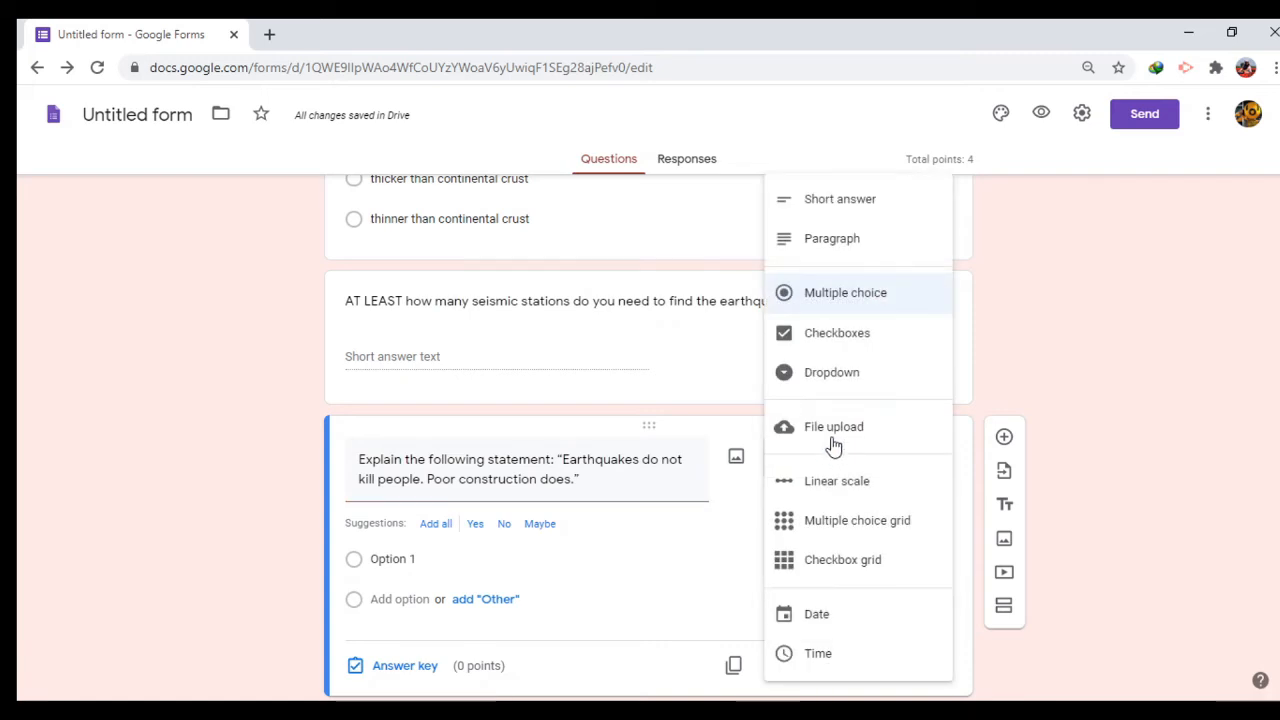
left_click(866, 251)
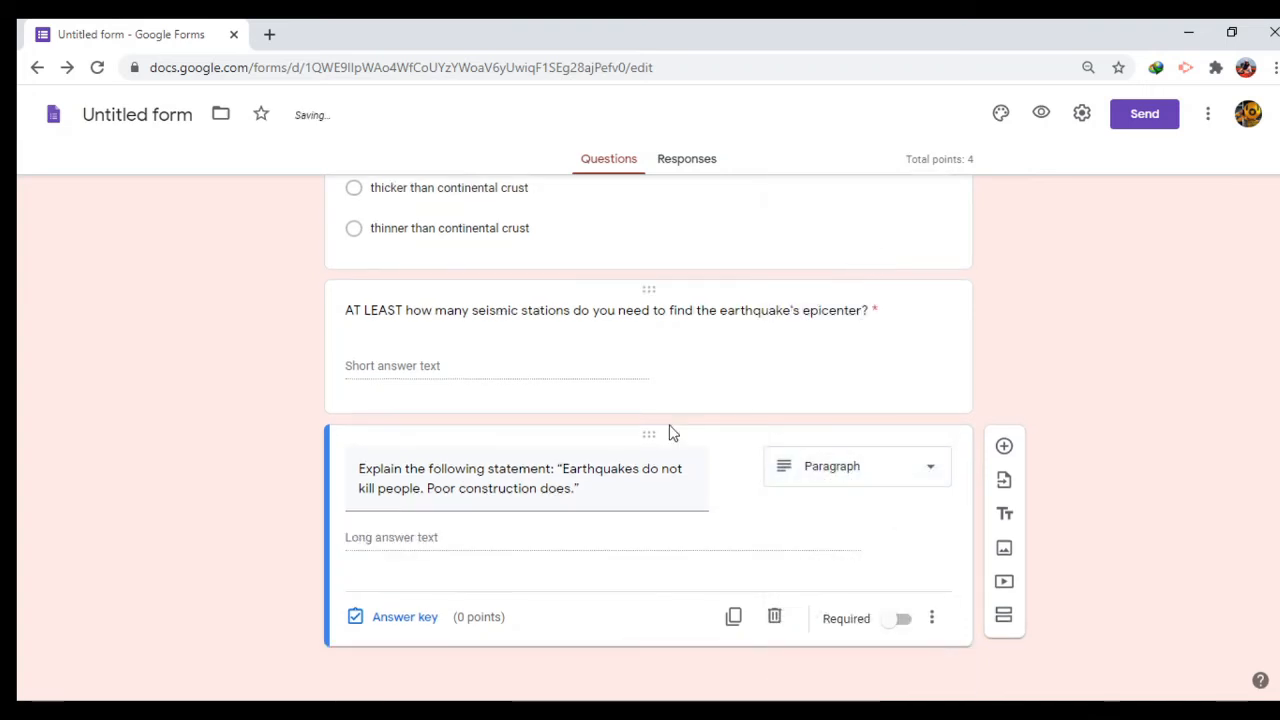
Step: Assign 5 points to the paragraph question about poor construction, without answer feedback, and make it required
left_click(359, 614)
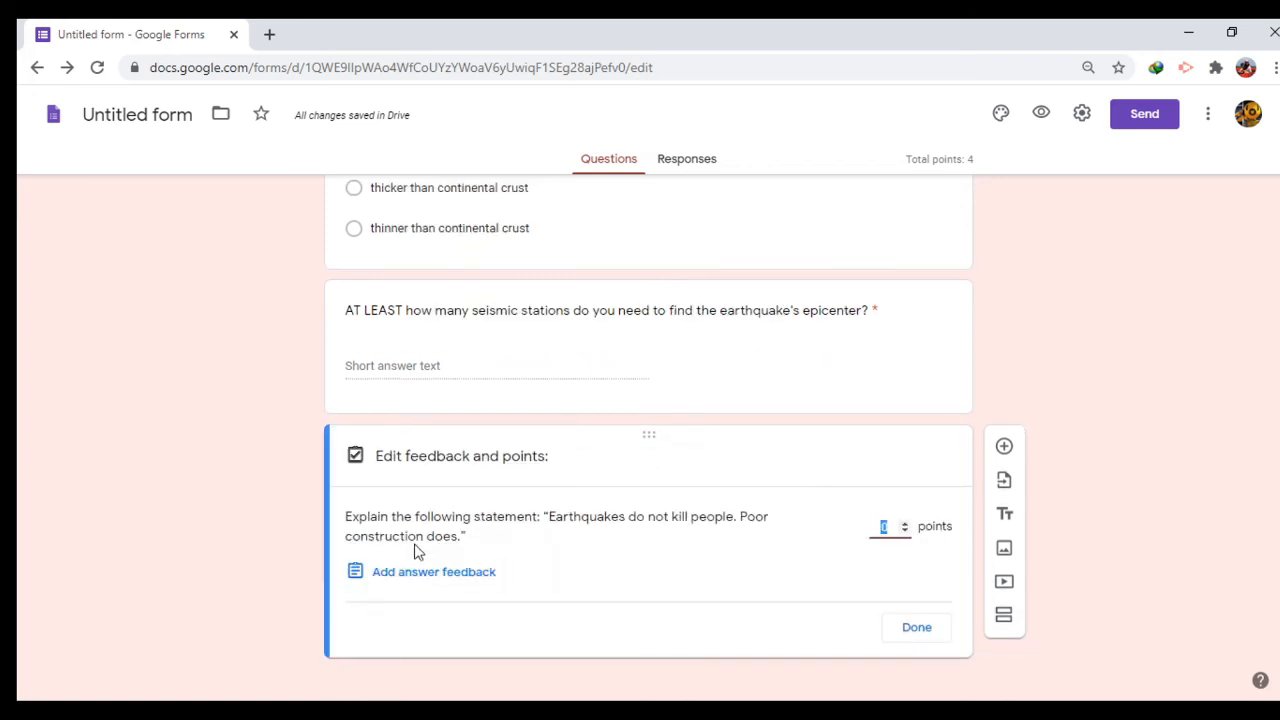
type("2")
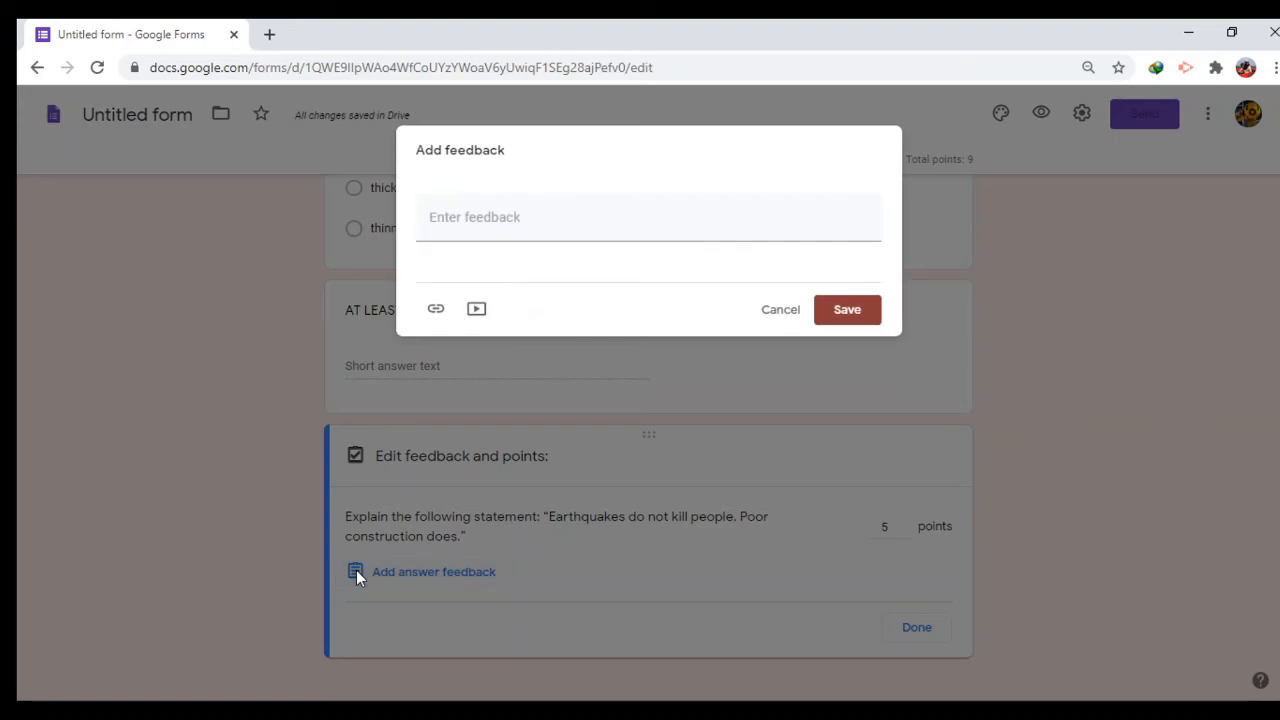
left_click(772, 312)
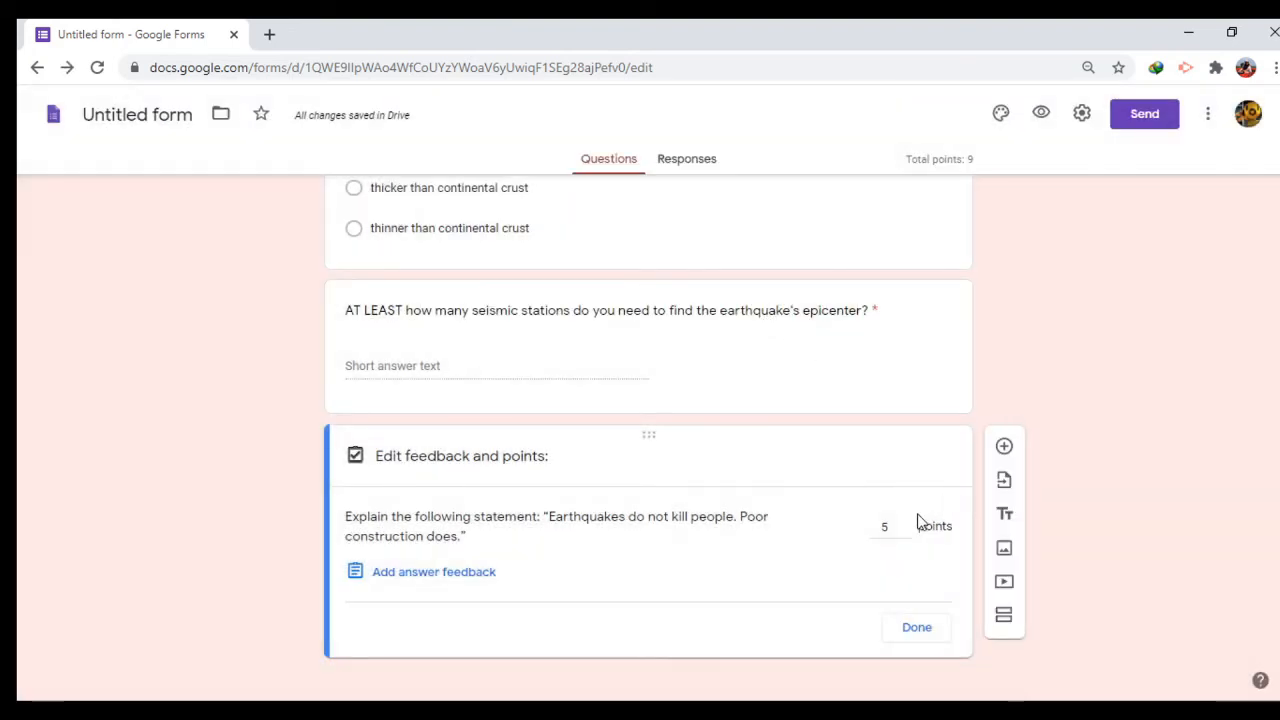
left_click(915, 629)
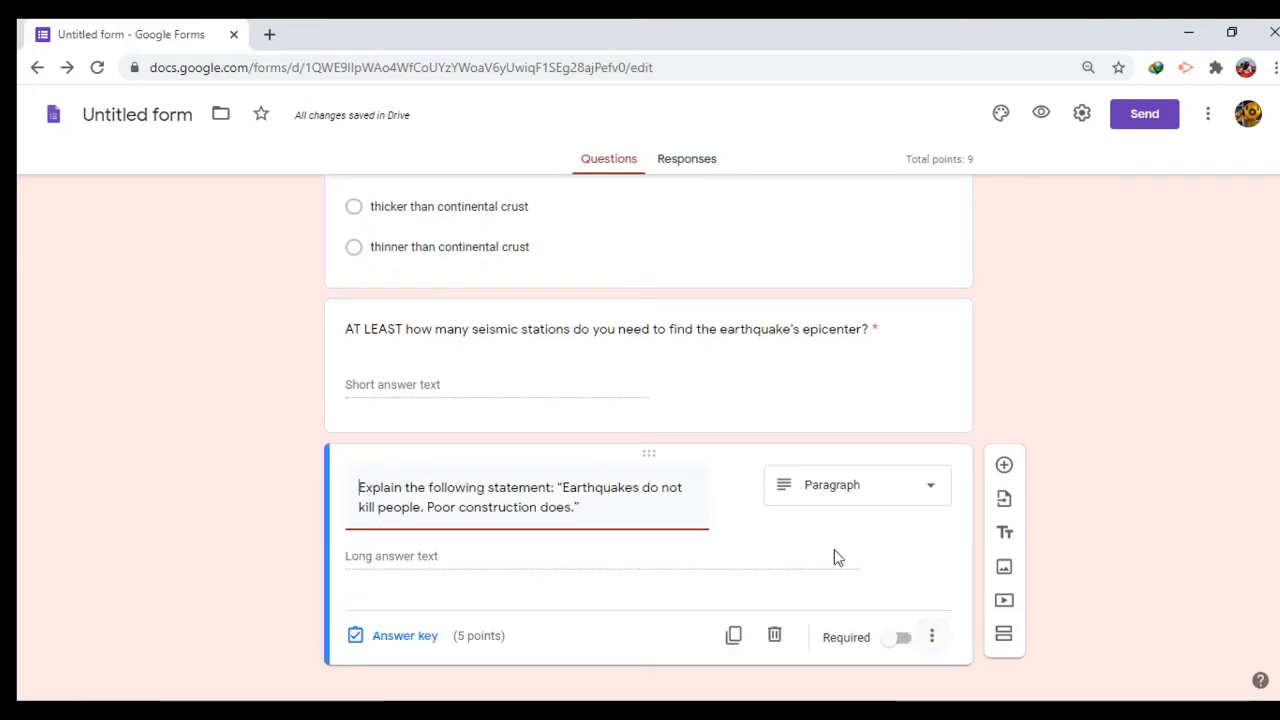
left_click(903, 638)
left_click(931, 640)
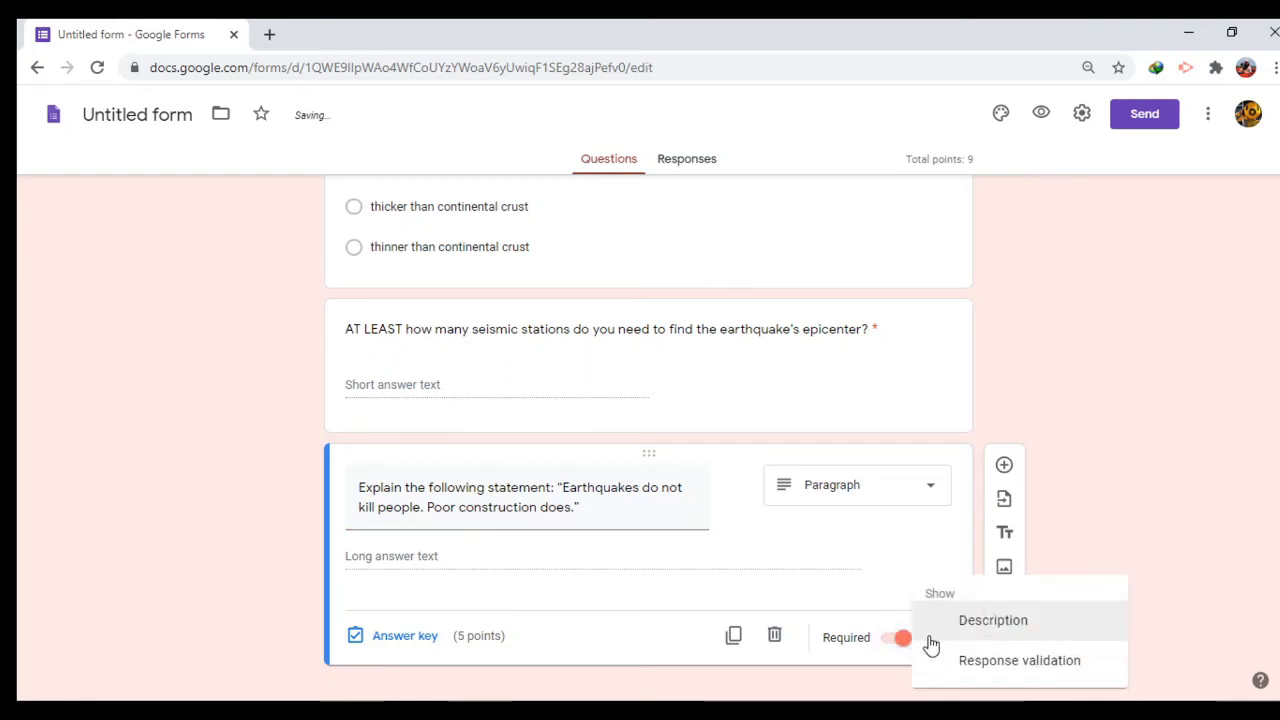
left_click(1216, 458)
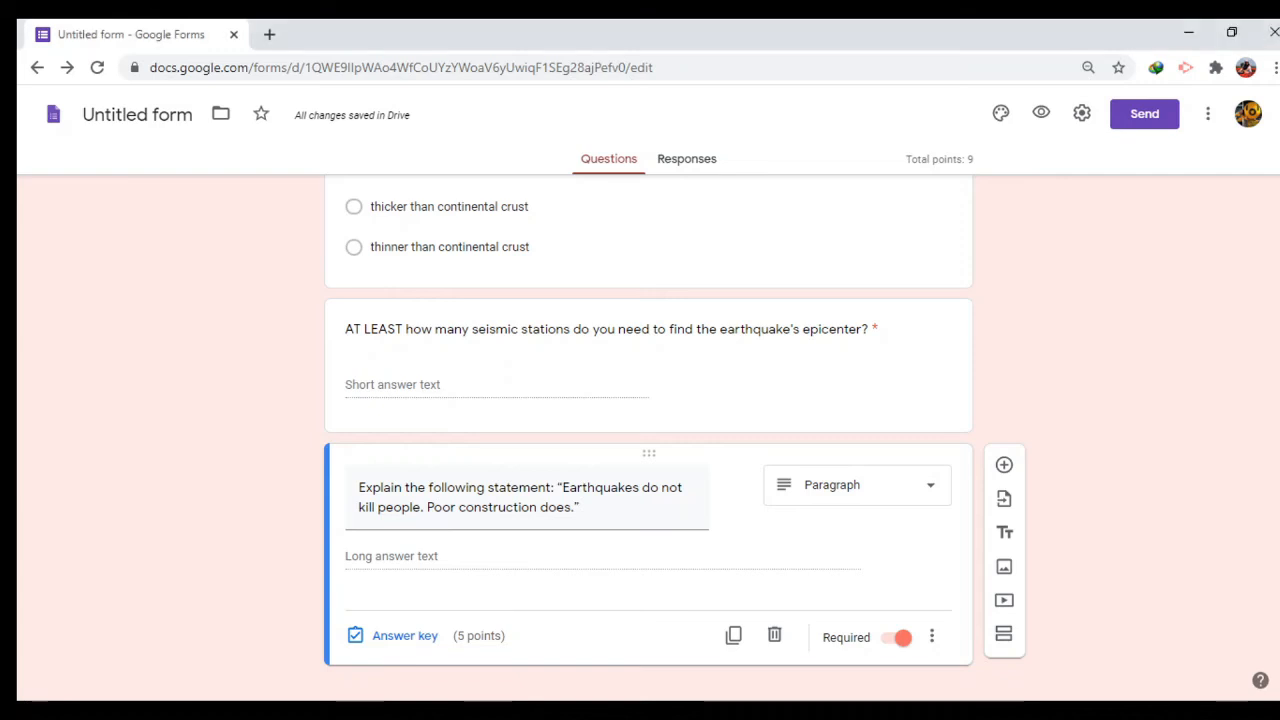
Step: Add multiple-choice question "24. If you will visit a place in the Pacific known to be along converging plates, which of these should you NOT expect to see?"
left_click(1004, 465)
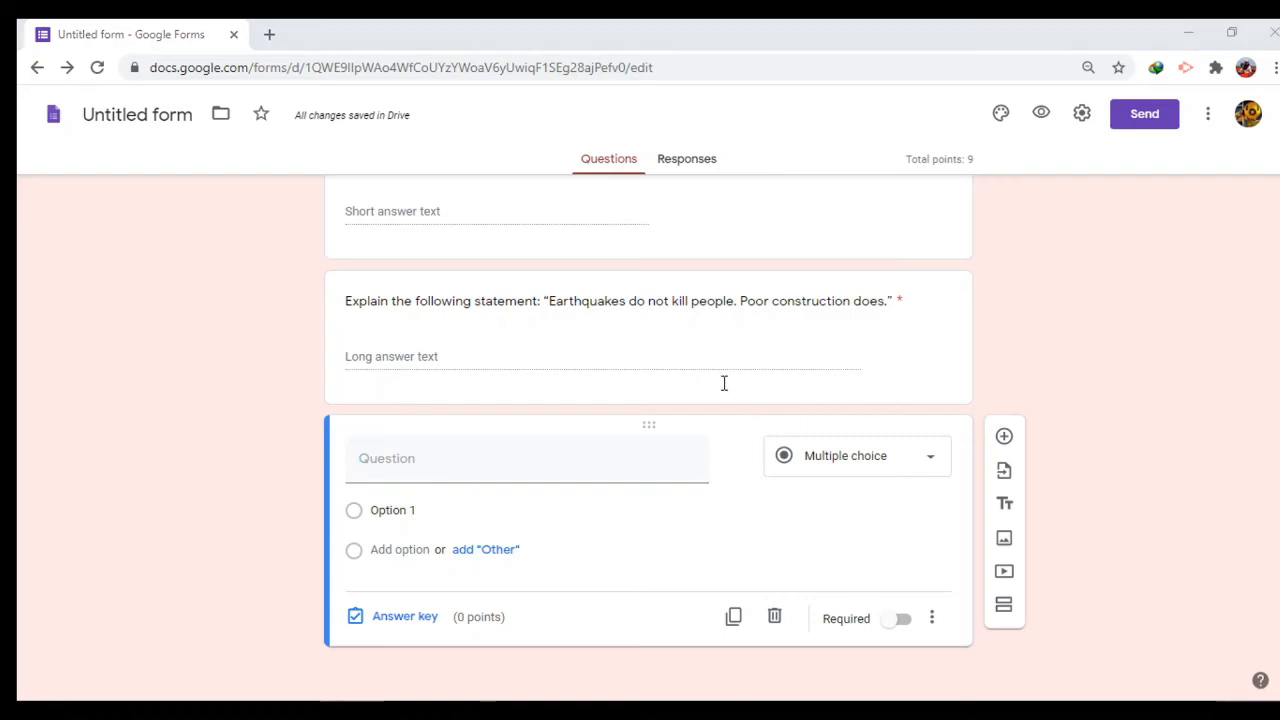
left_click(469, 463)
type("24. If you will visit a place in the Pacific known to be along converging plates, which of these should you NOT expect to see?")
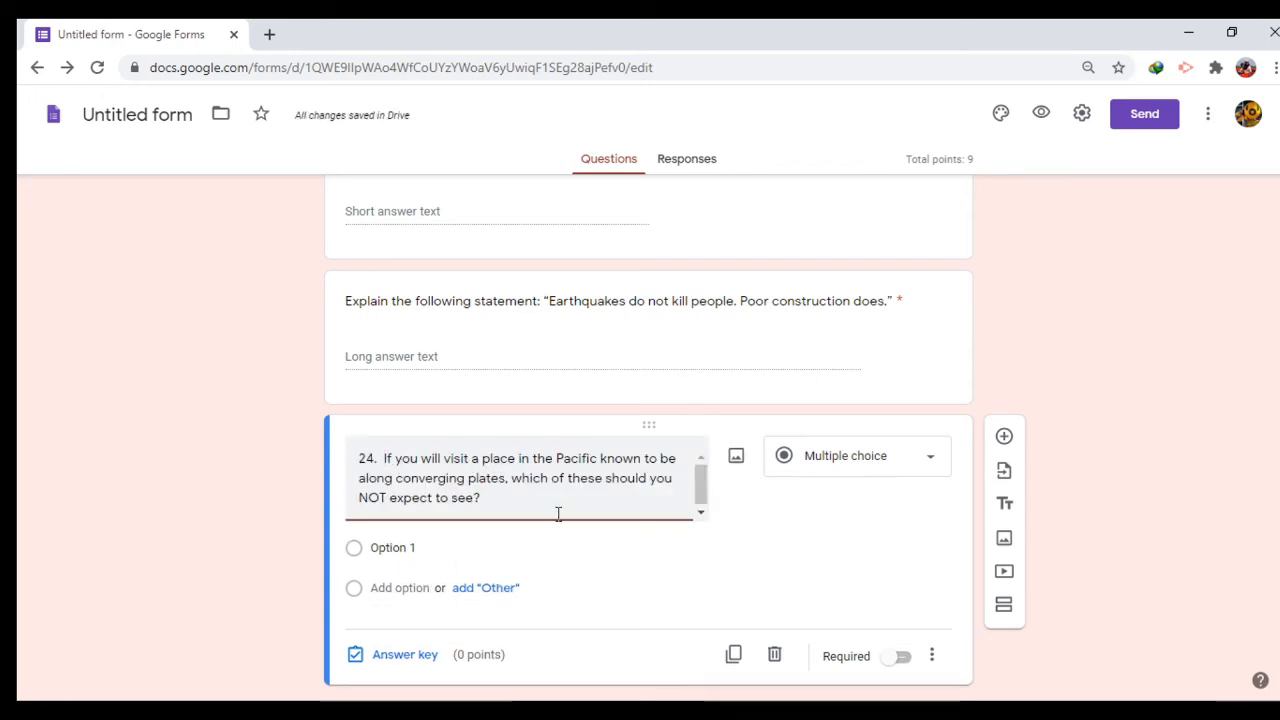
Step: Remove the number "24." and the word "NOT" from the question about visiting a place along converging plates
key("BackSpace")
key("BackSpace")
key("BackSpace")
key("BackSpace")
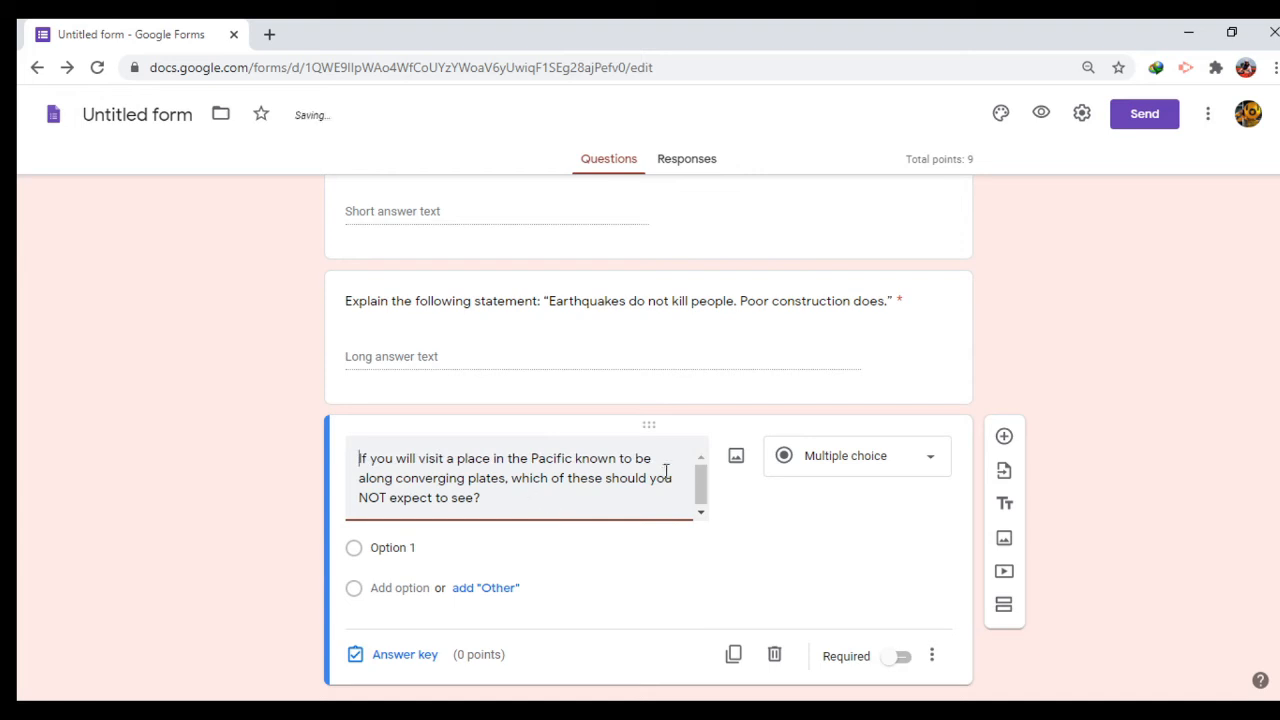
left_click(390, 498)
key("BackSpace")
key("BackSpace")
key("BackSpace")
key("BackSpace")
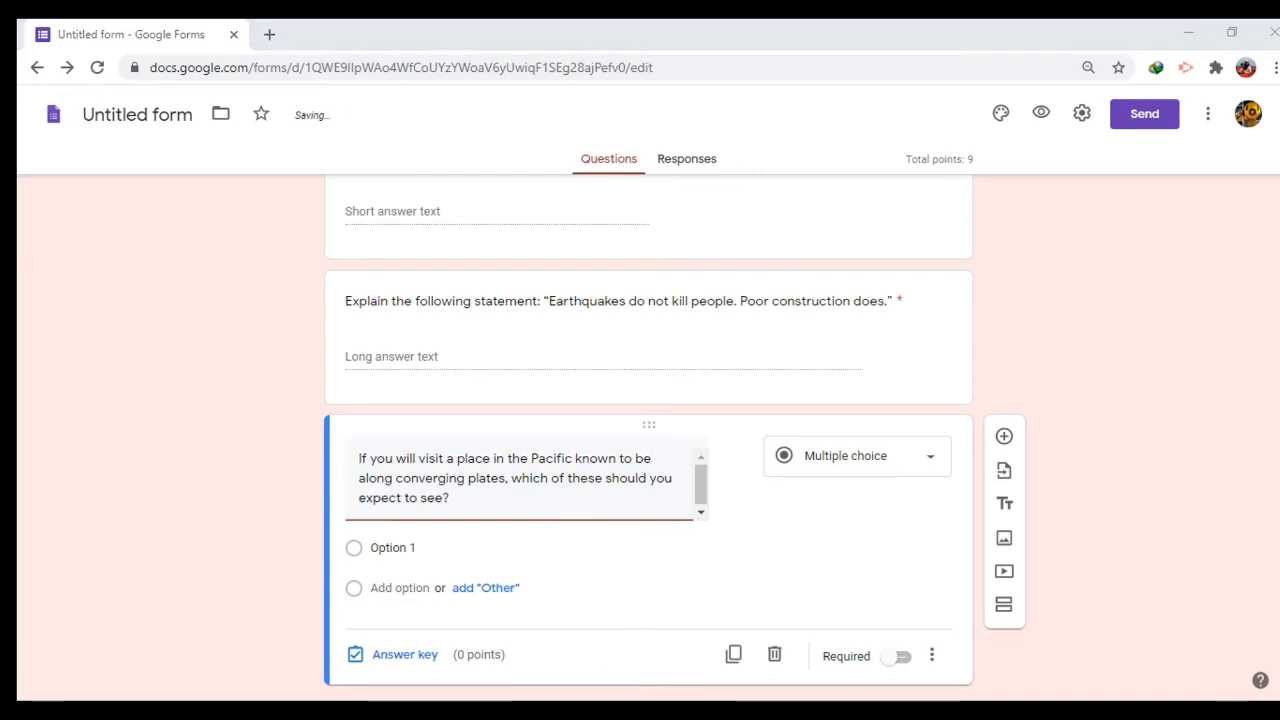
Step: Enter "active volcanoes" and "mountain ranges" as the first two answer options of the converging plates question
left_click(436, 550)
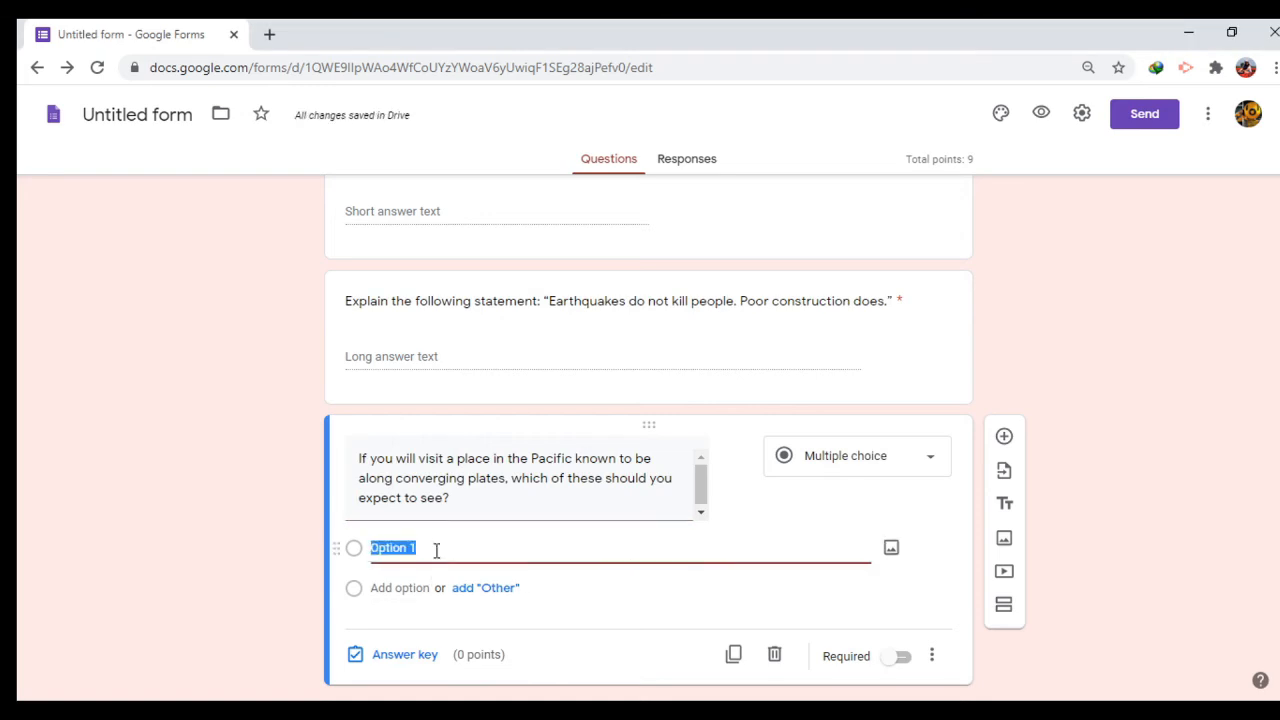
type("active volcanoes")
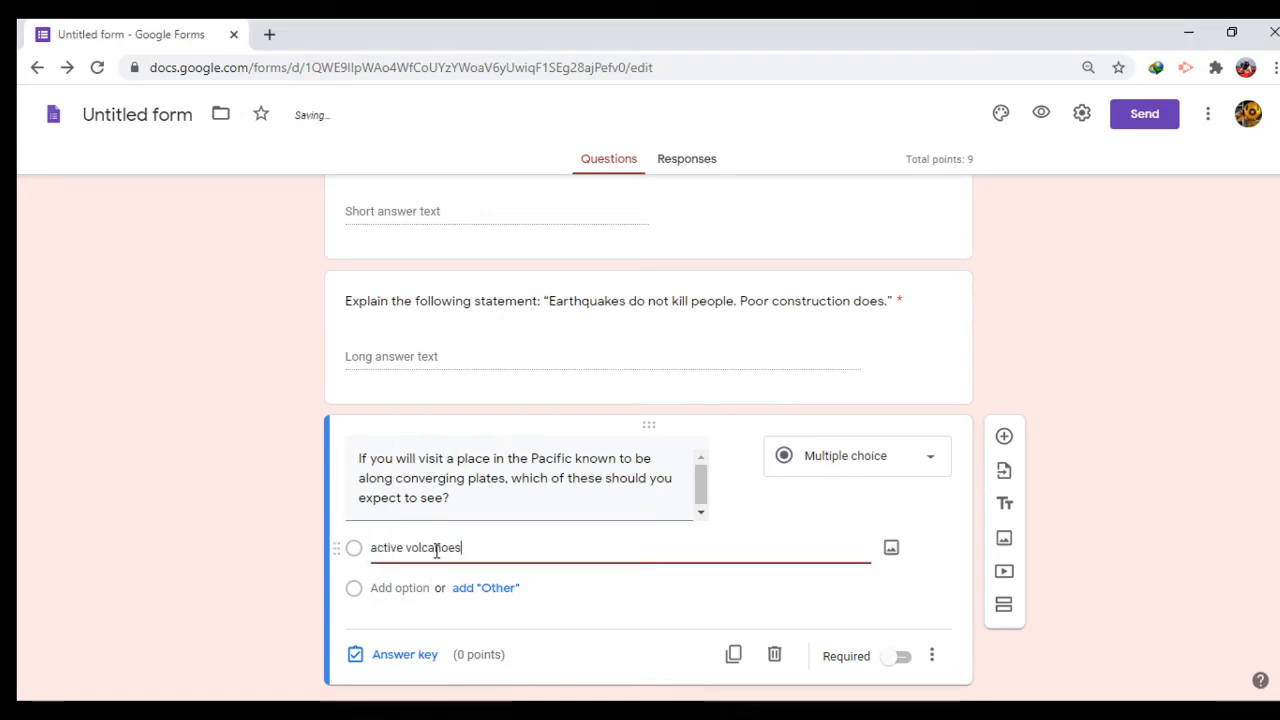
key("alt+Tab")
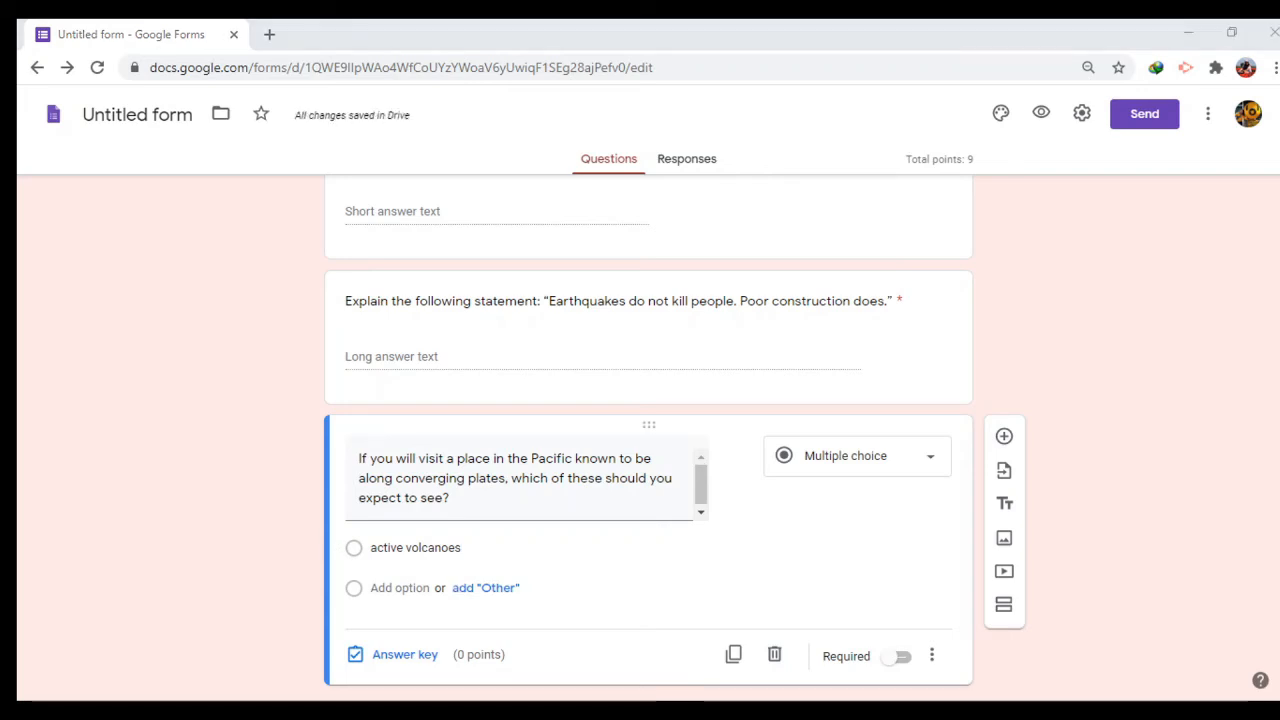
key("alt+Tab")
left_click(400, 591)
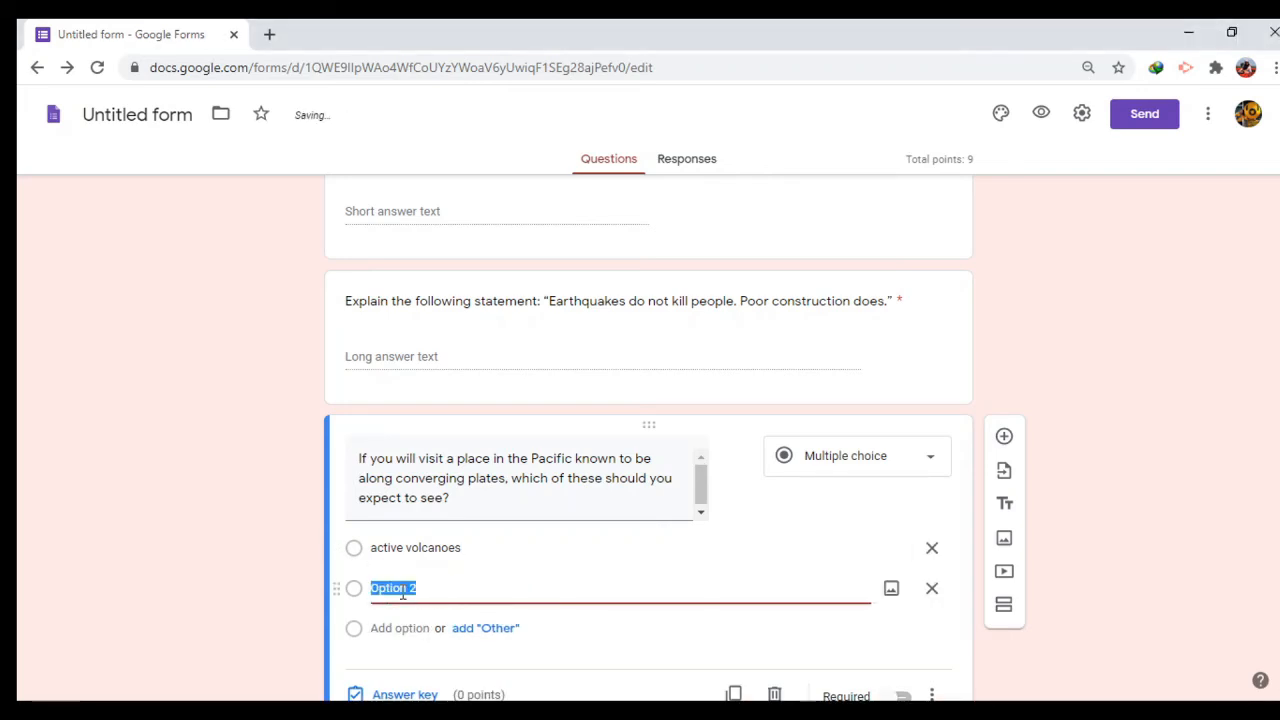
type("mountain an")
key("BackSpace")
key("BackSpace")
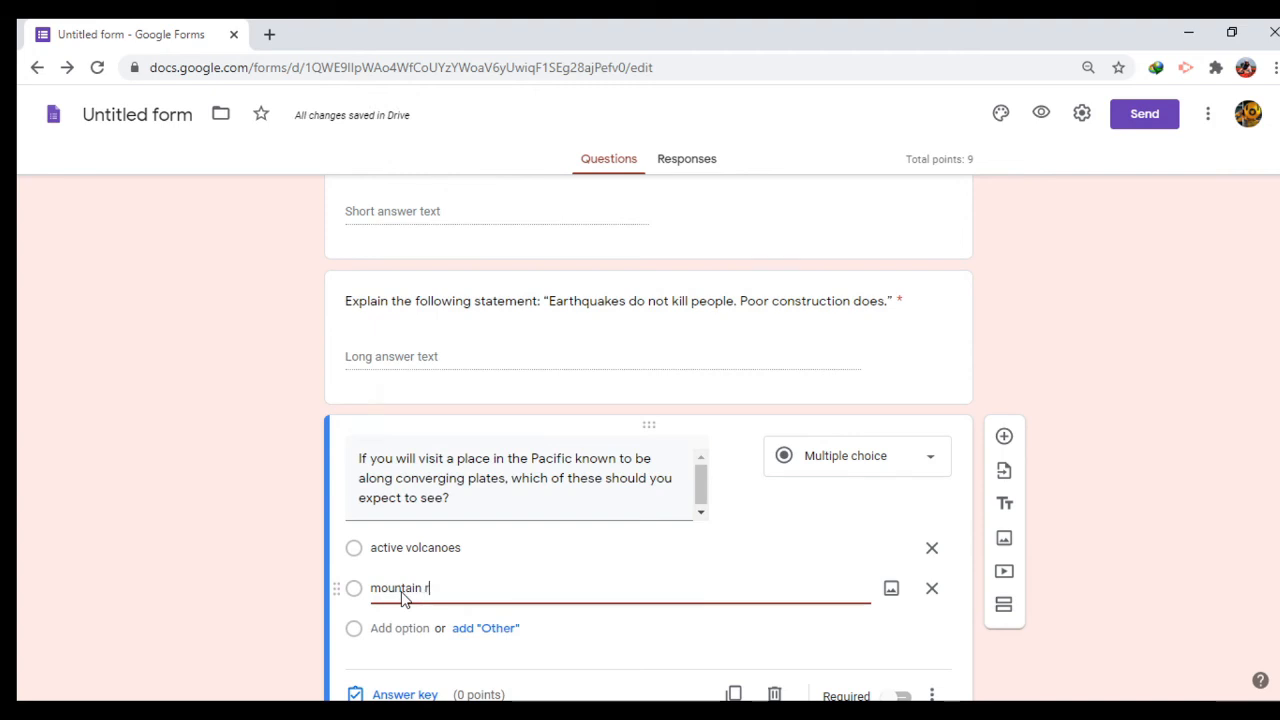
type("ranges")
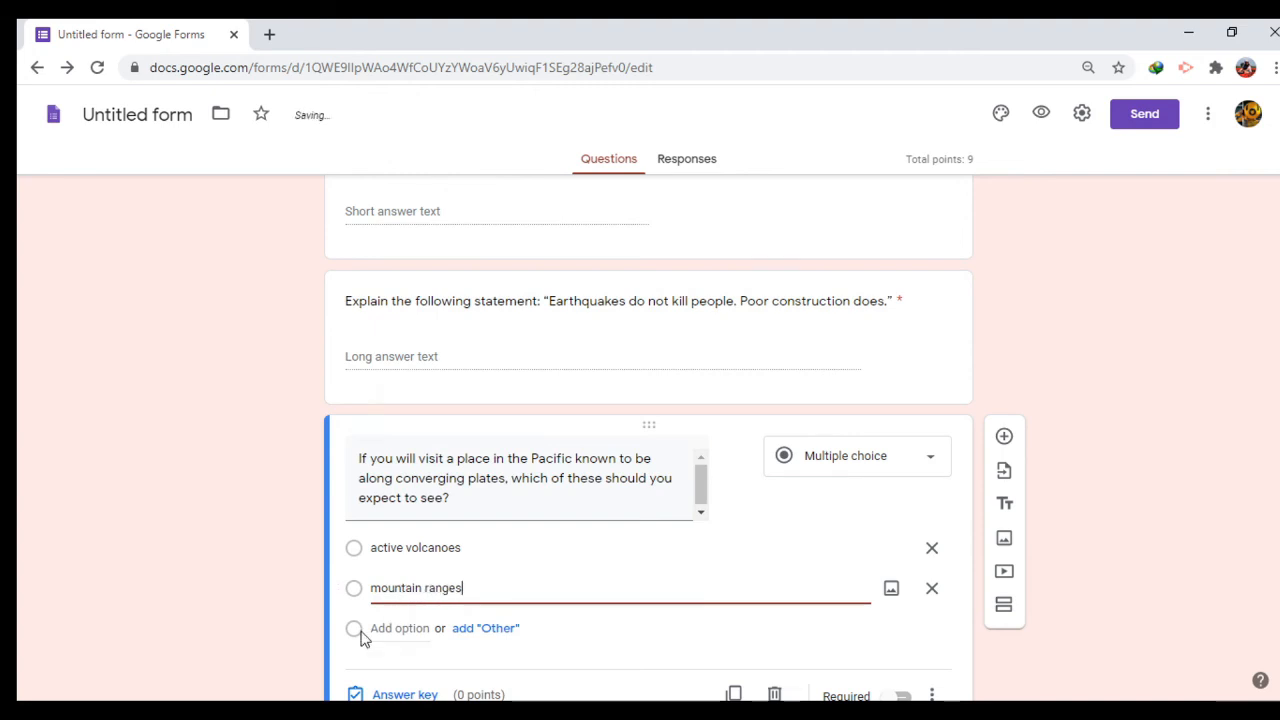
Step: Add "rift valleys" and "volcanic islands" as the third and fourth answer options
left_click(383, 628)
type("rift valleys")
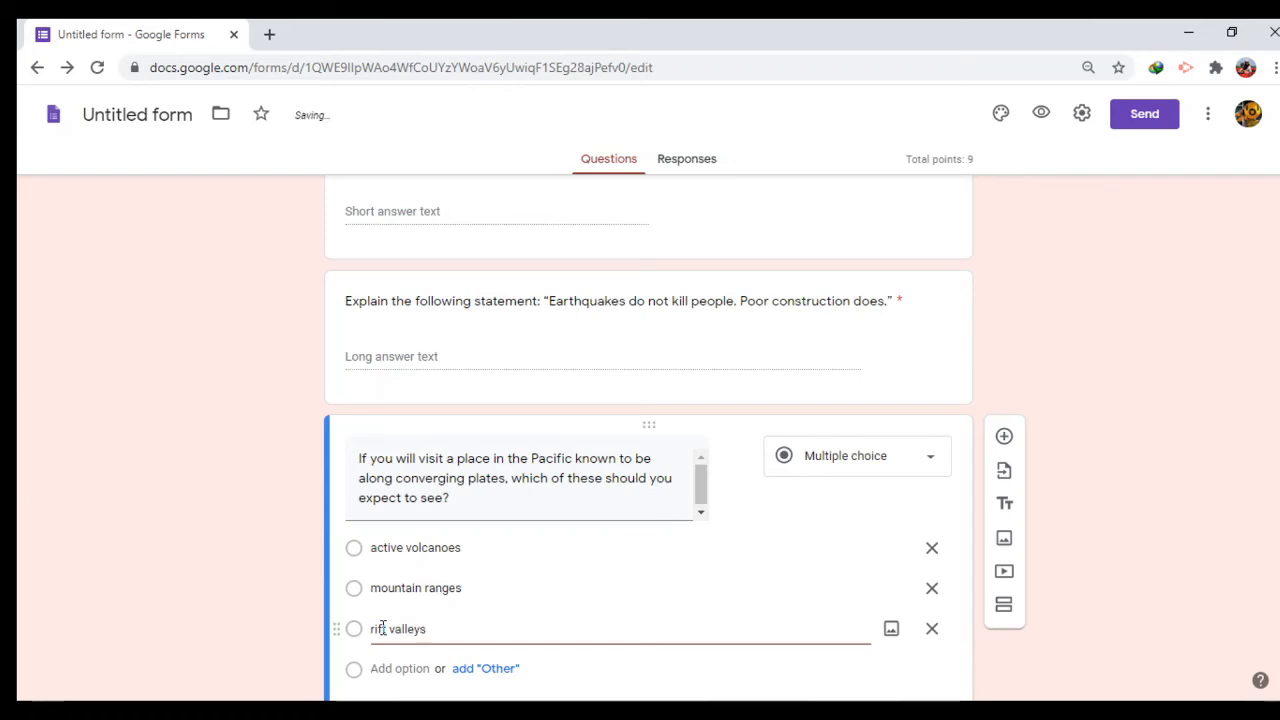
left_click(400, 710)
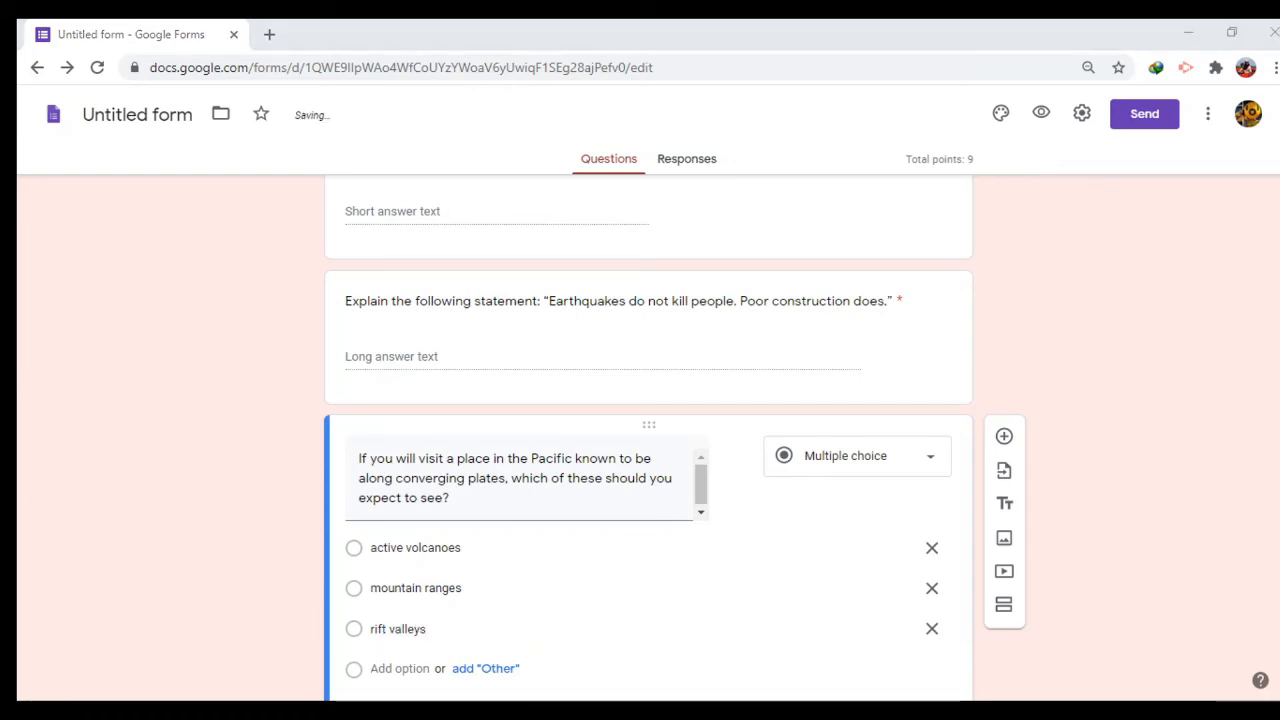
left_click(400, 668)
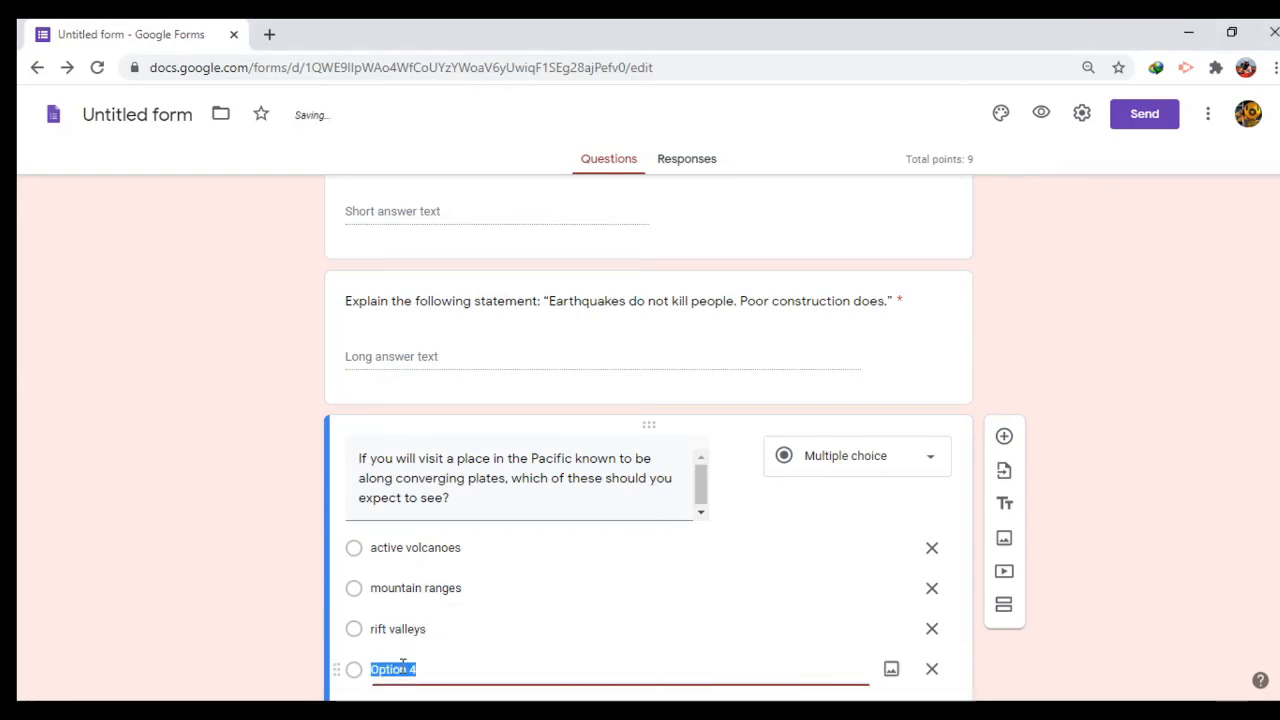
type("volcanic")
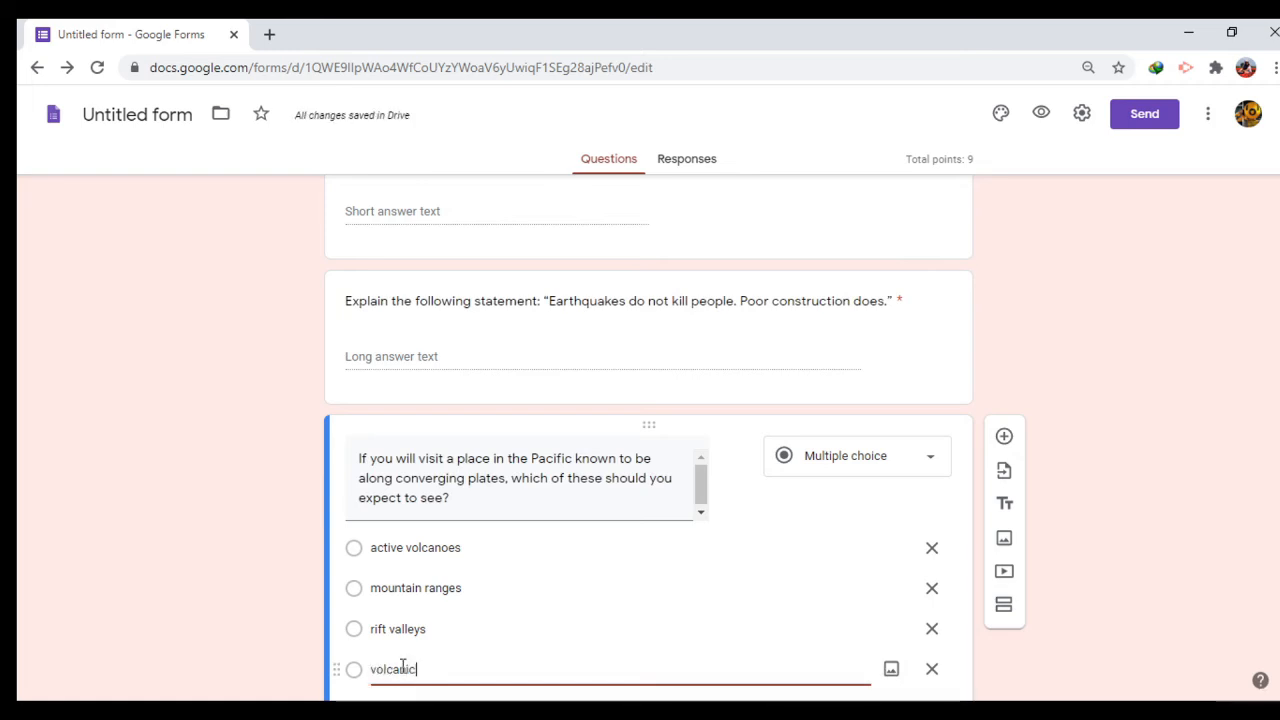
type(" islands")
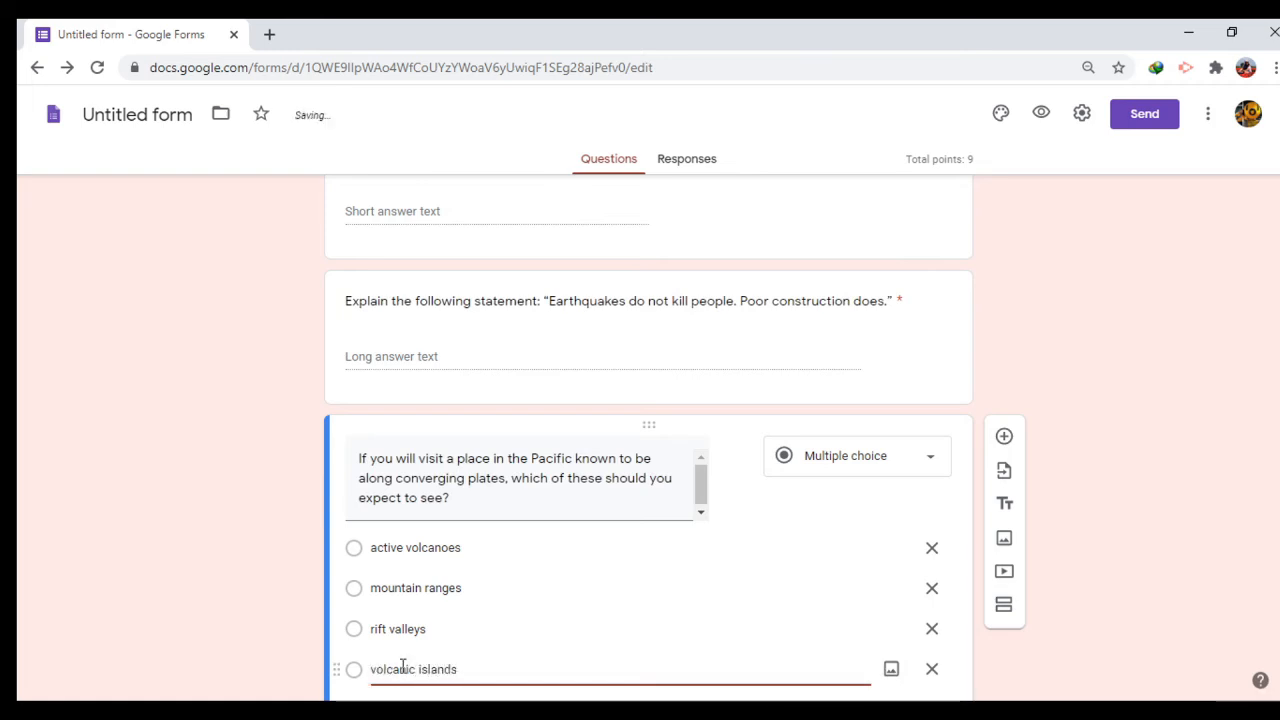
Step: Change the converging plates question from multiple choice to the Checkboxes type
scroll(433, 620, "up", 1)
scroll(1098, 500, "down", 2)
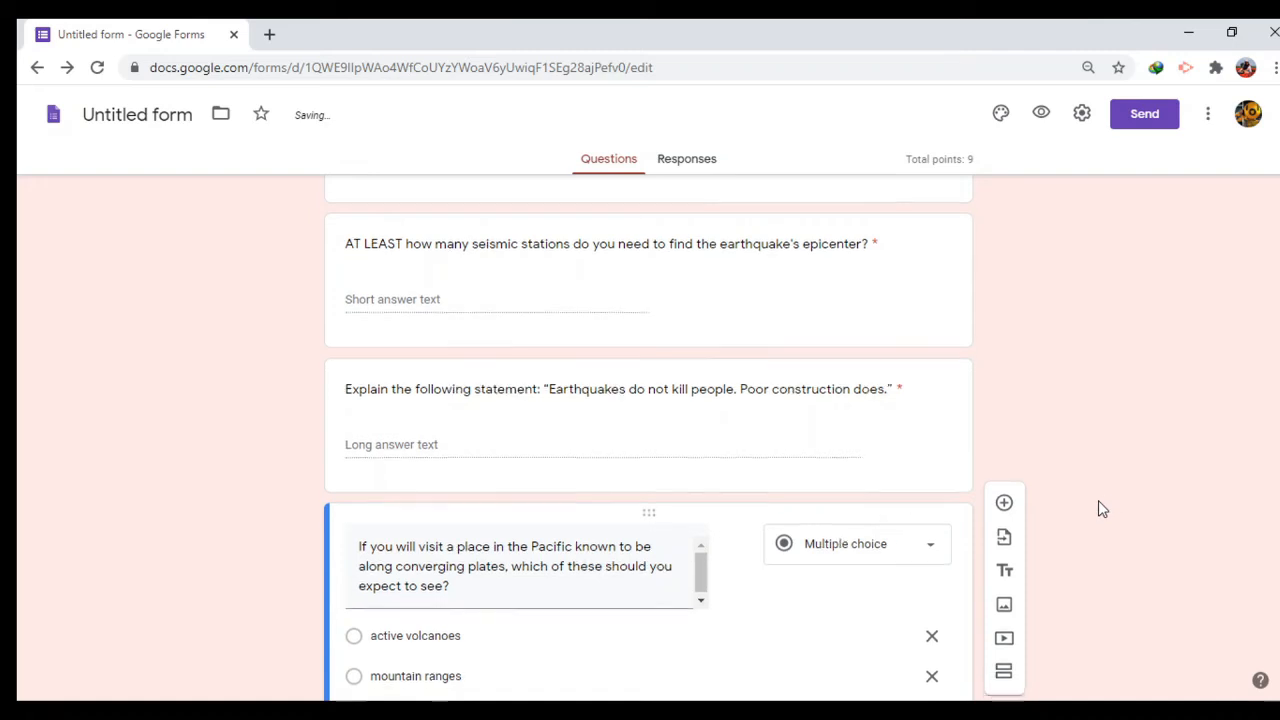
left_click(921, 363)
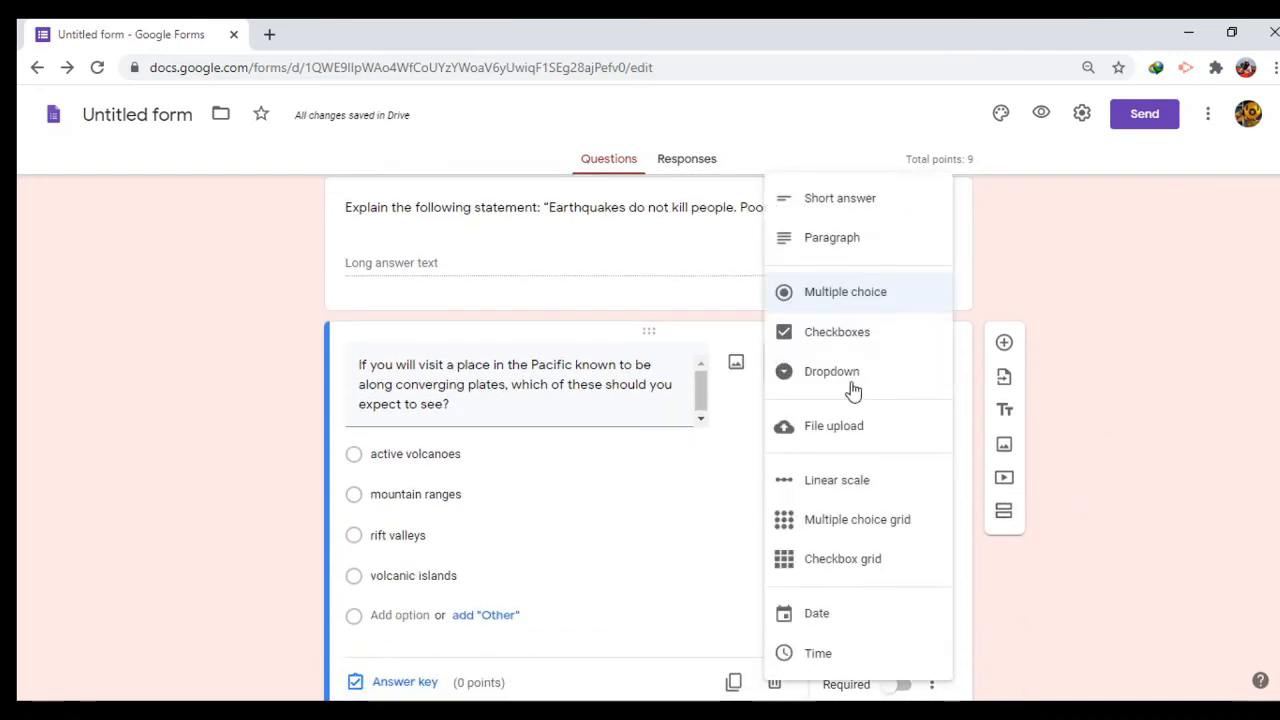
left_click(787, 340)
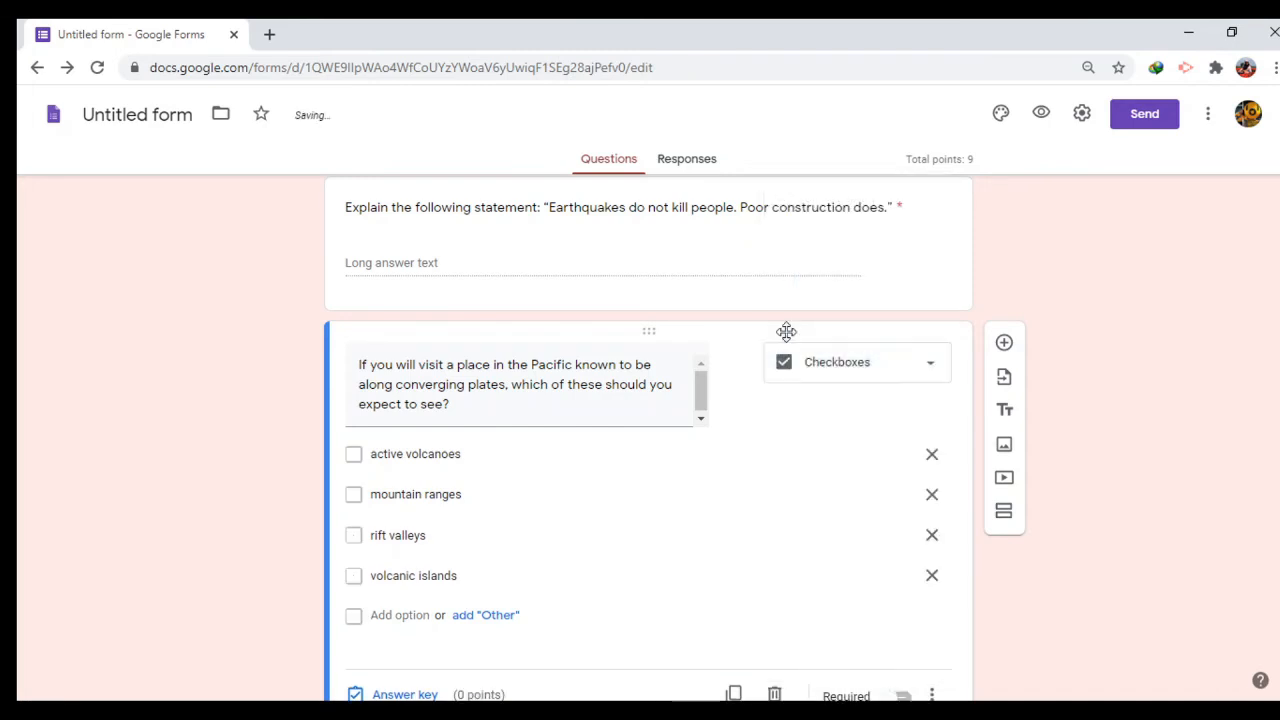
Step: Assign 5 points to the converging plates question in its answer key
scroll(460, 560, "down", 1)
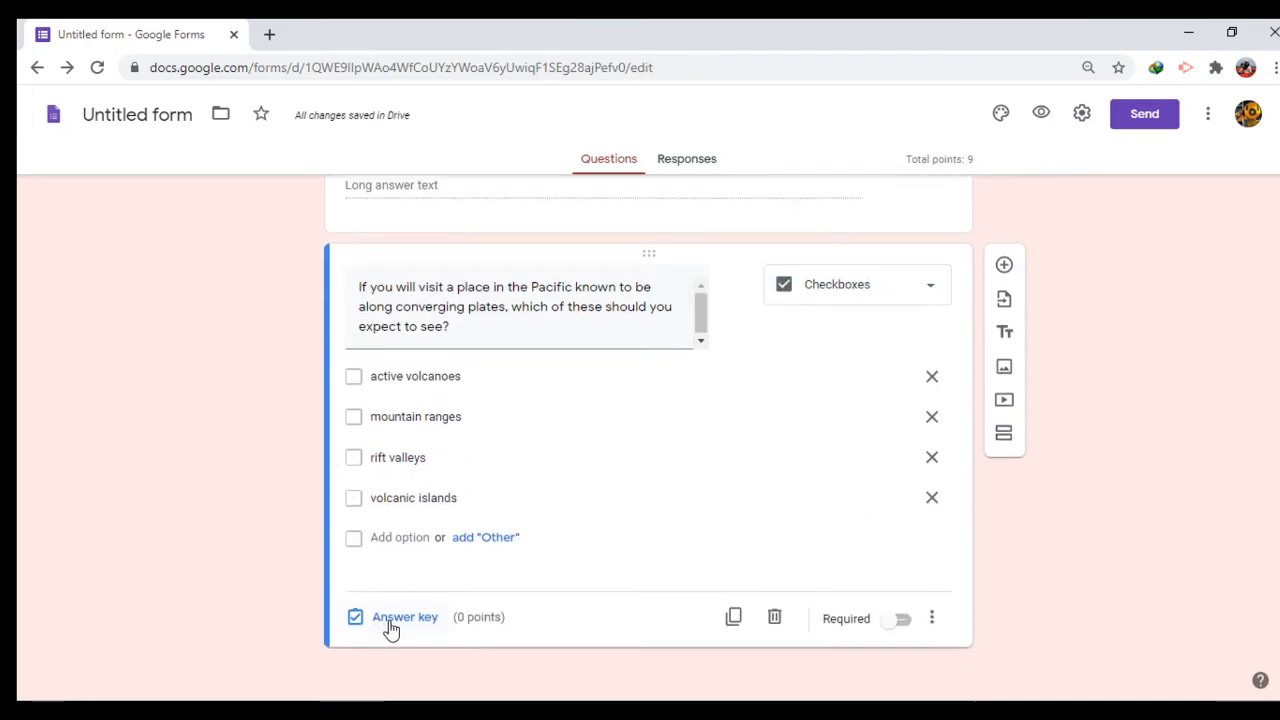
left_click(393, 617)
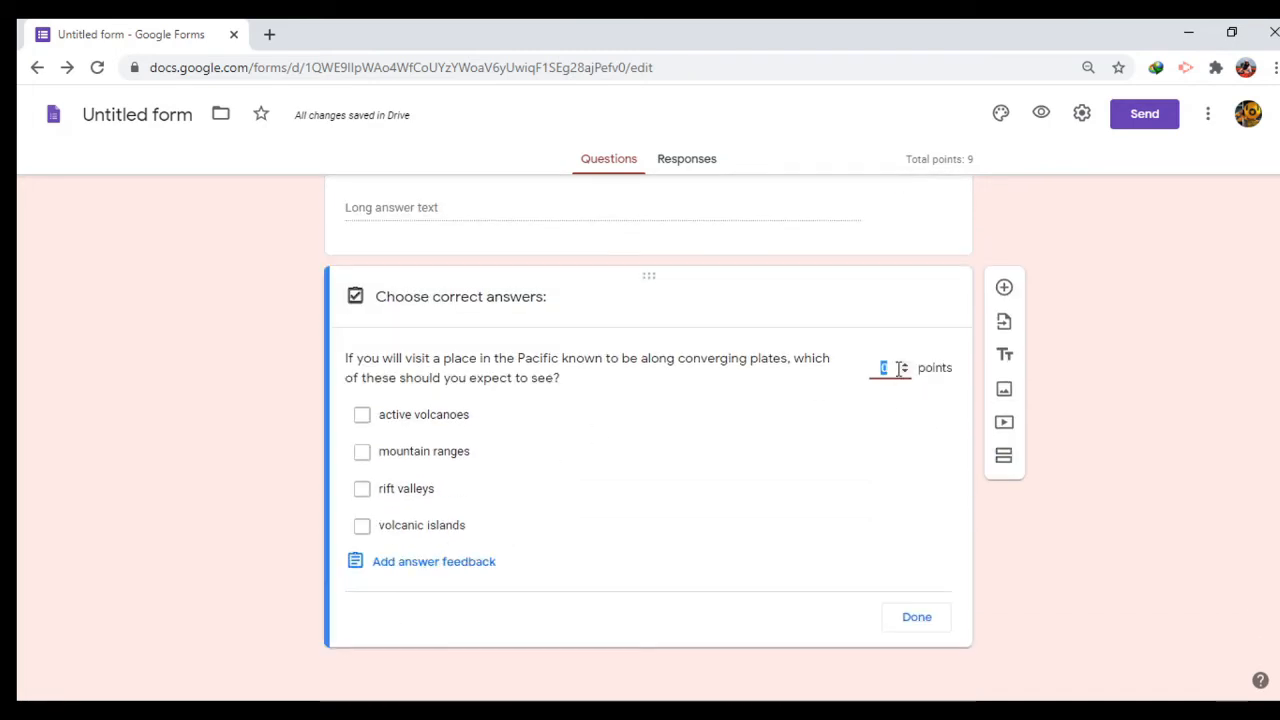
left_click(904, 364)
left_click(904, 364)
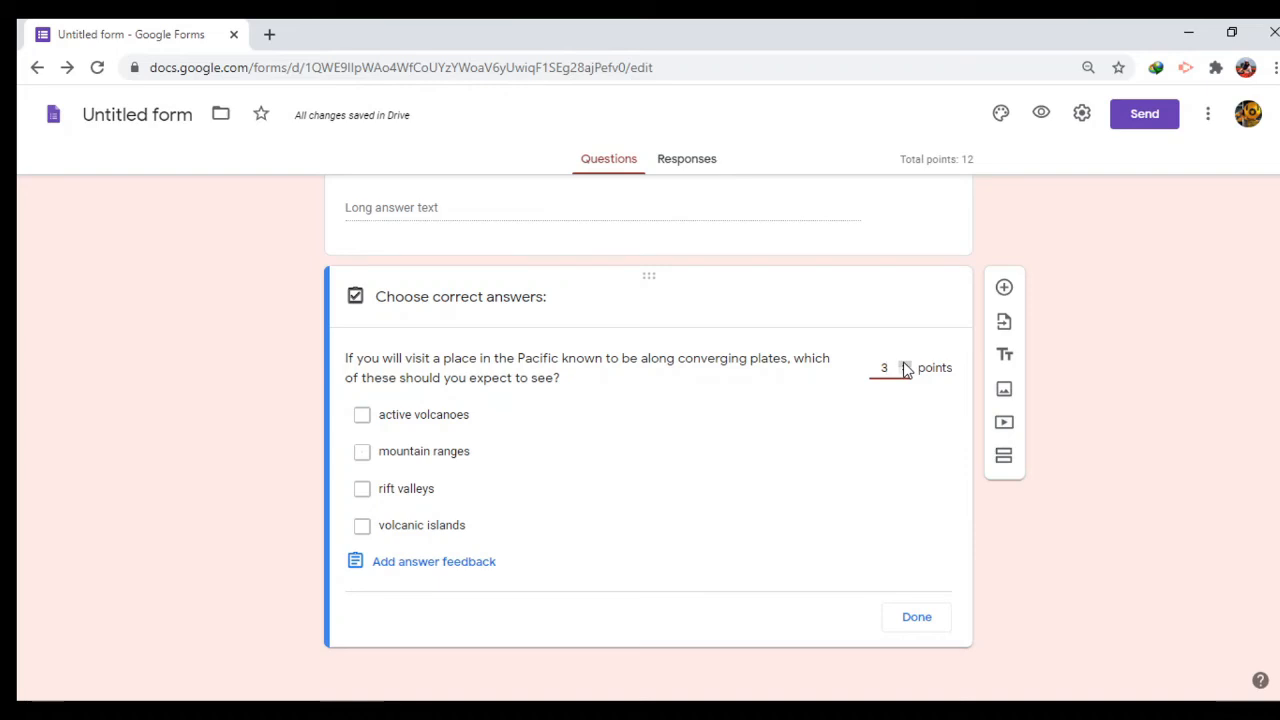
left_click(904, 364)
left_click(904, 364)
Step: Mark active volcanoes, mountain ranges and volcanic islands as the correct answers and make the question required
left_click(363, 422)
left_click(362, 452)
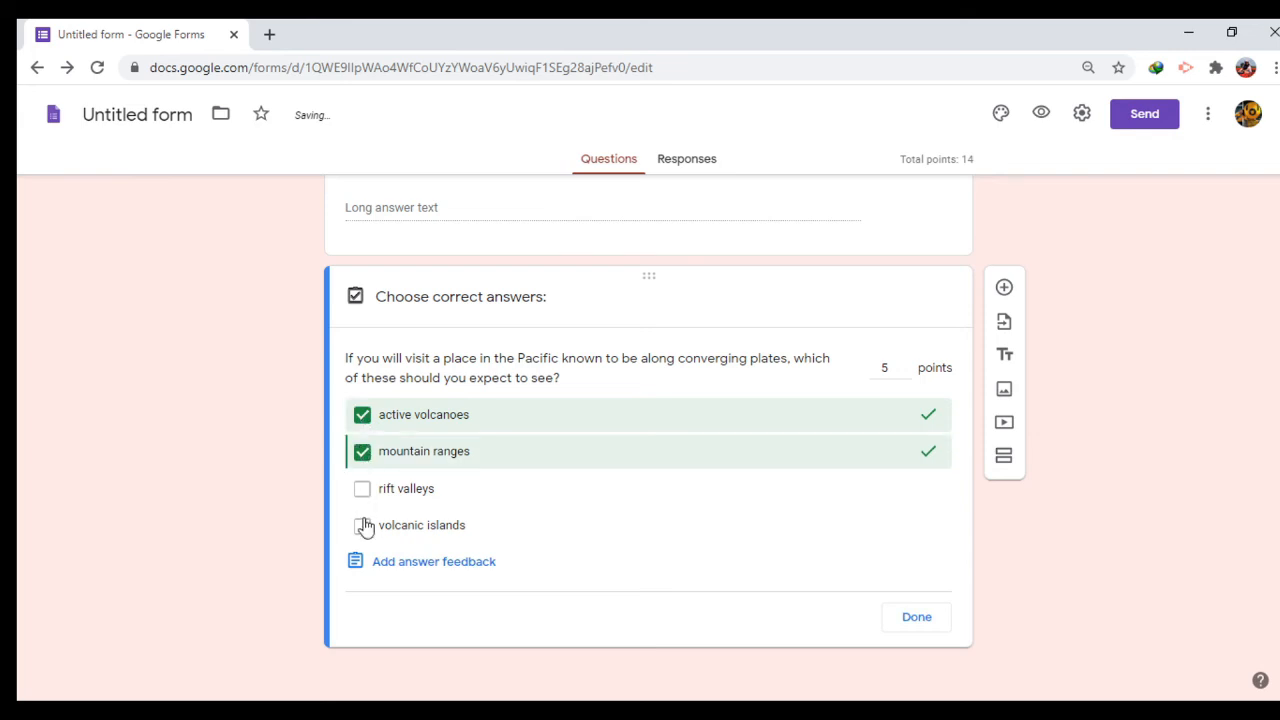
left_click(362, 526)
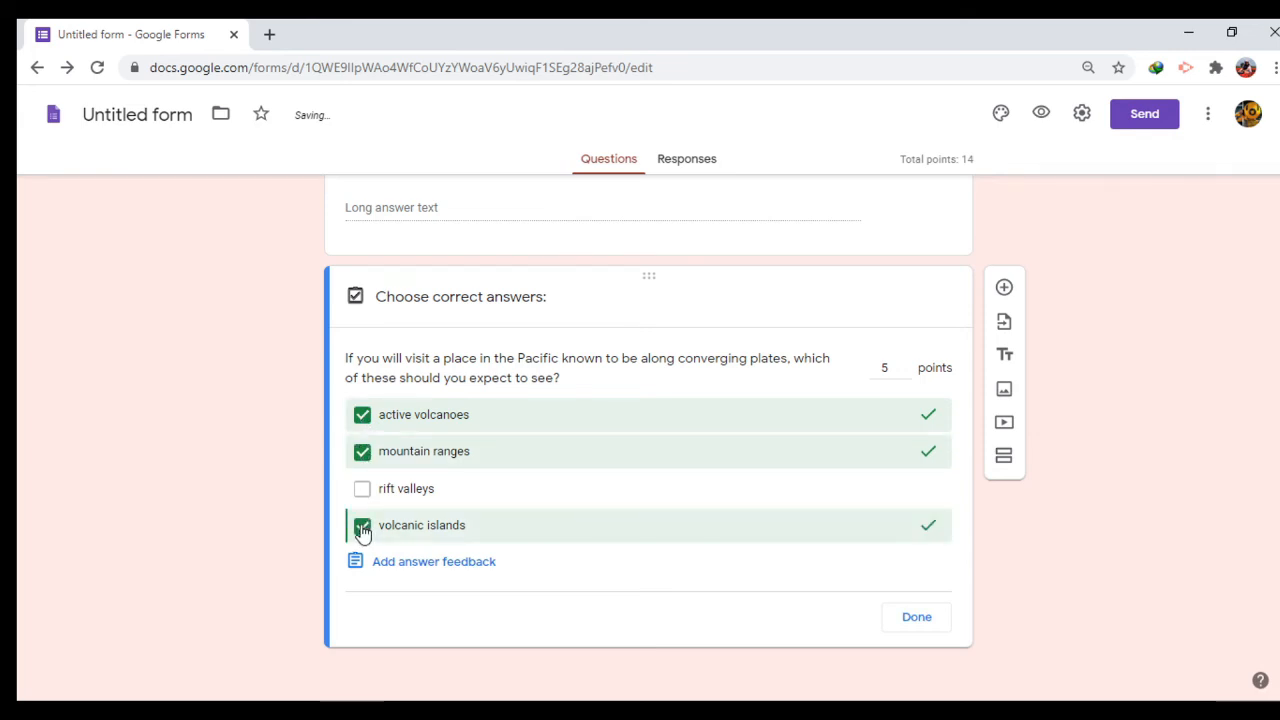
left_click(908, 617)
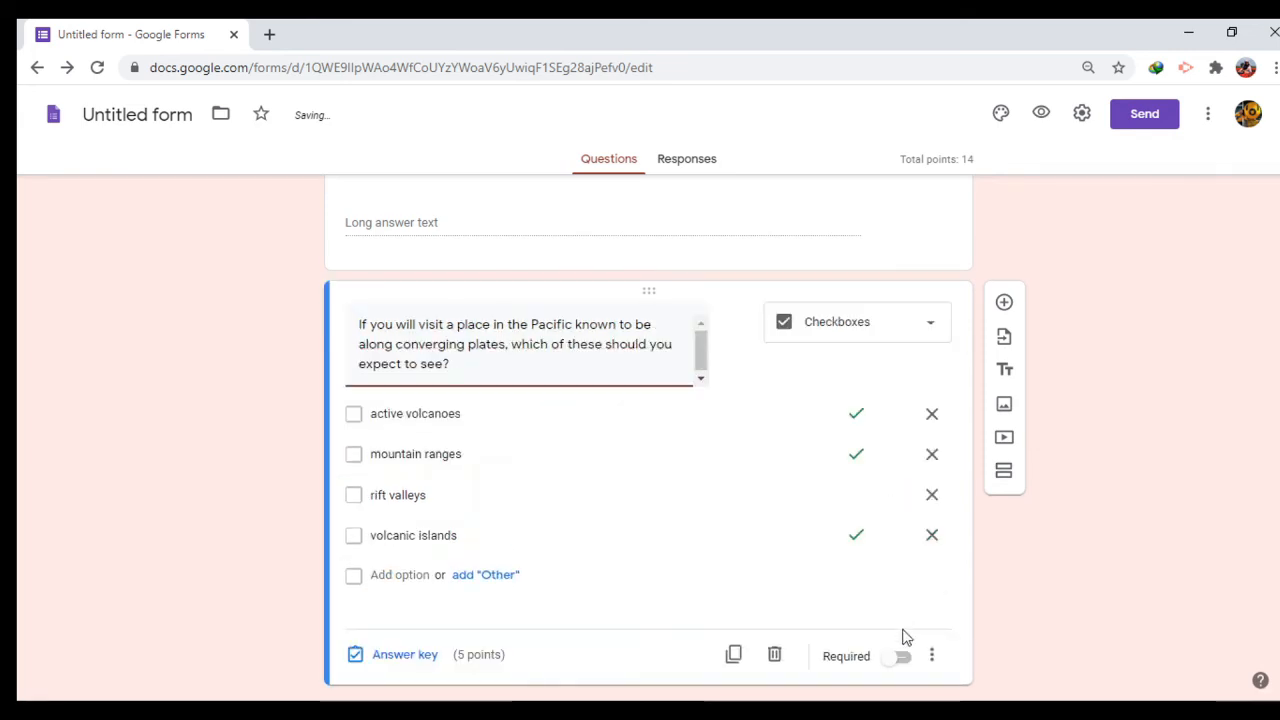
left_click(900, 657)
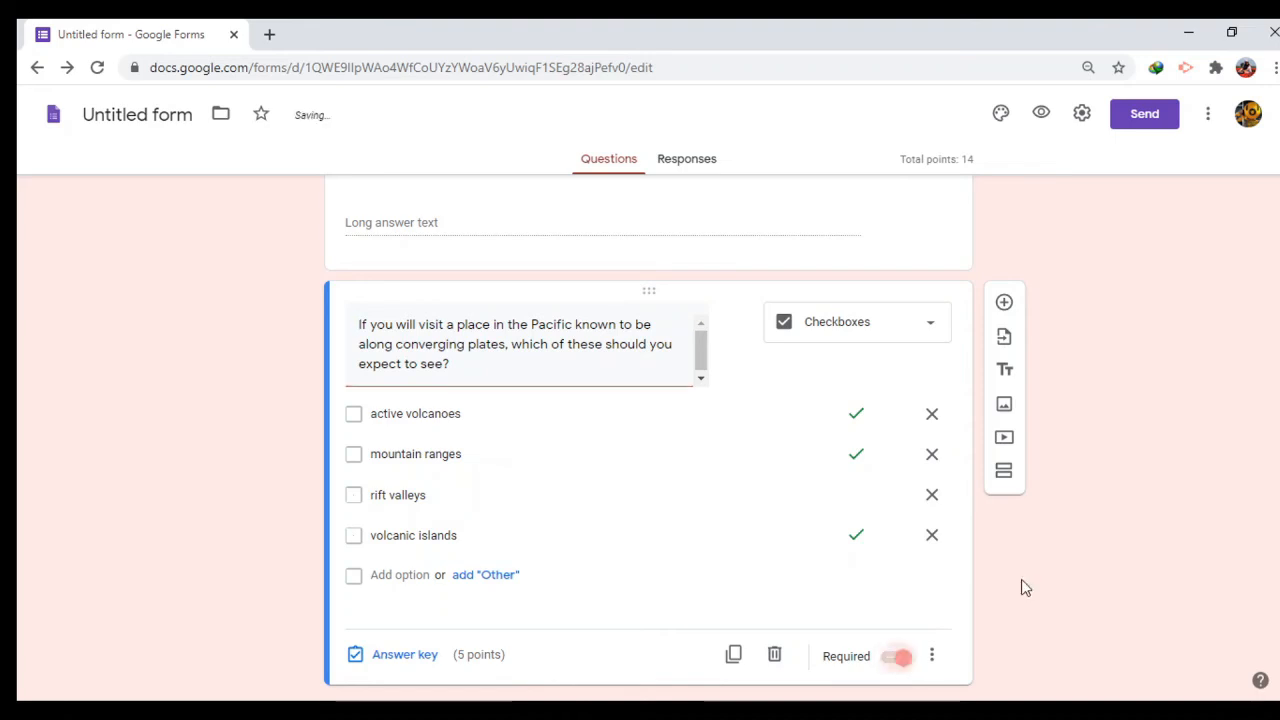
left_click(931, 655)
left_click(955, 662)
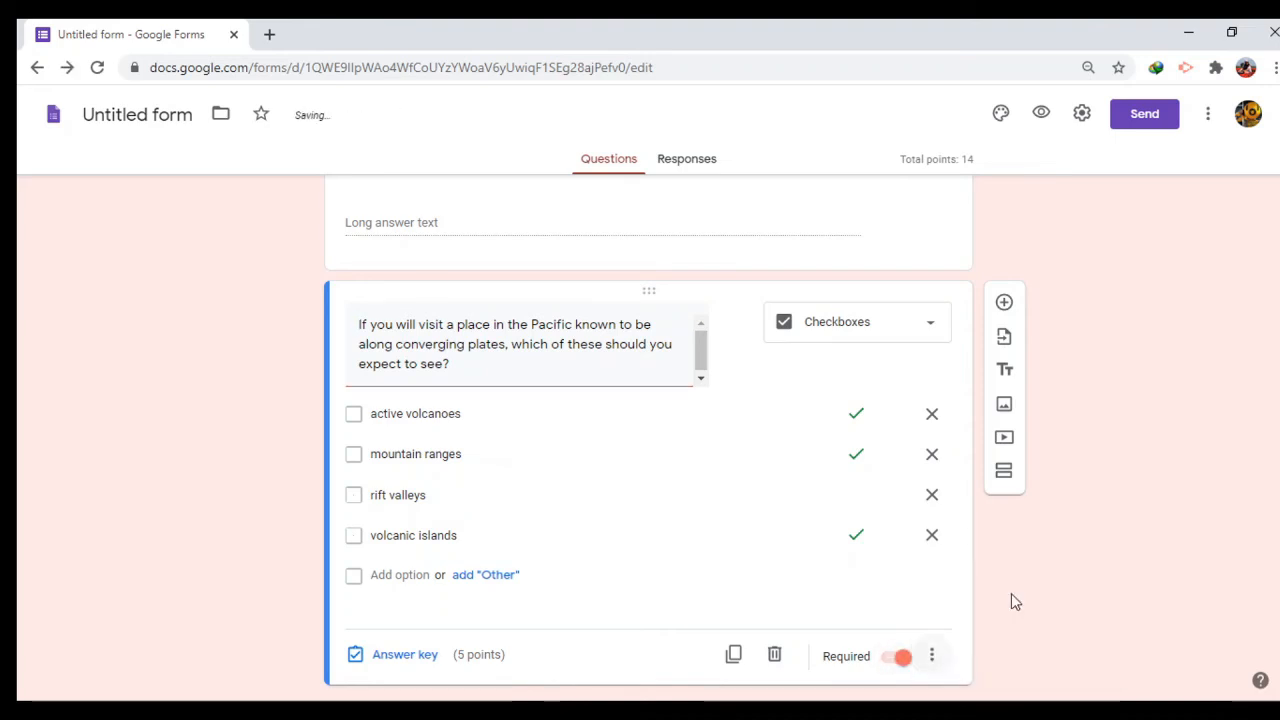
Step: Review the whole form from the quiz title through to the last question
scroll(1089, 570, "down", 1)
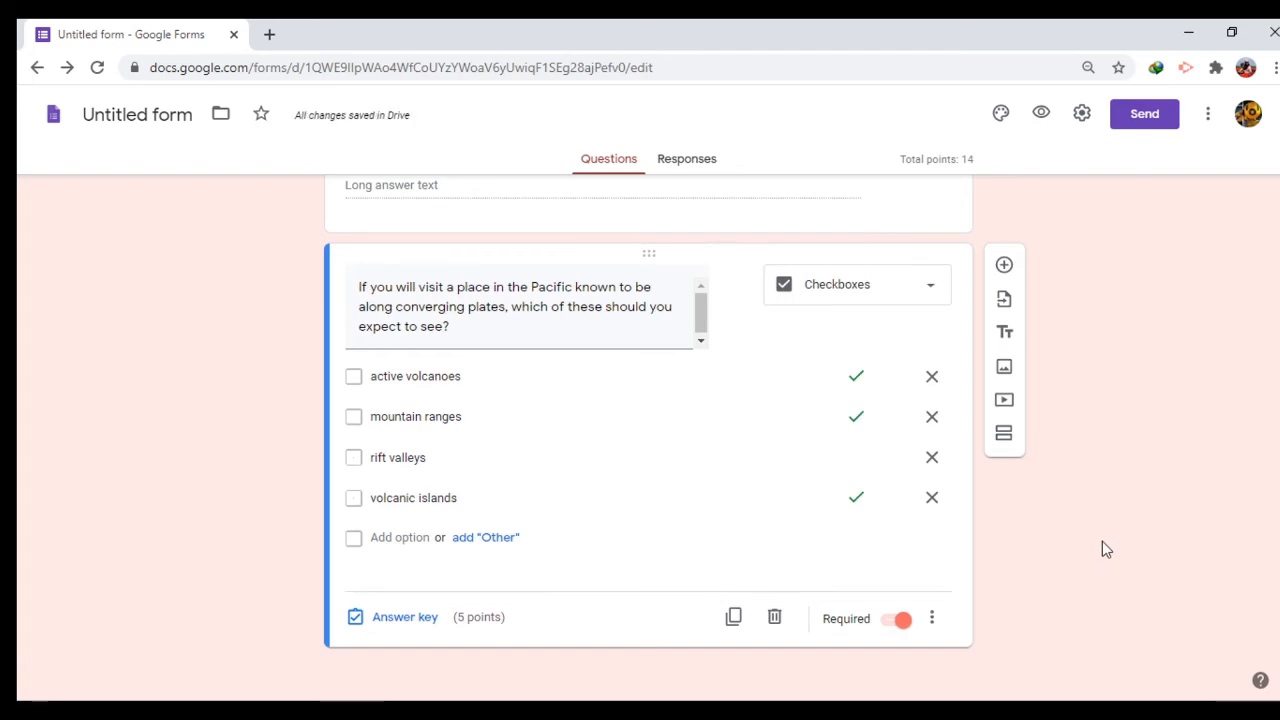
scroll(1102, 541, "up", 4)
scroll(1102, 541, "down", 4)
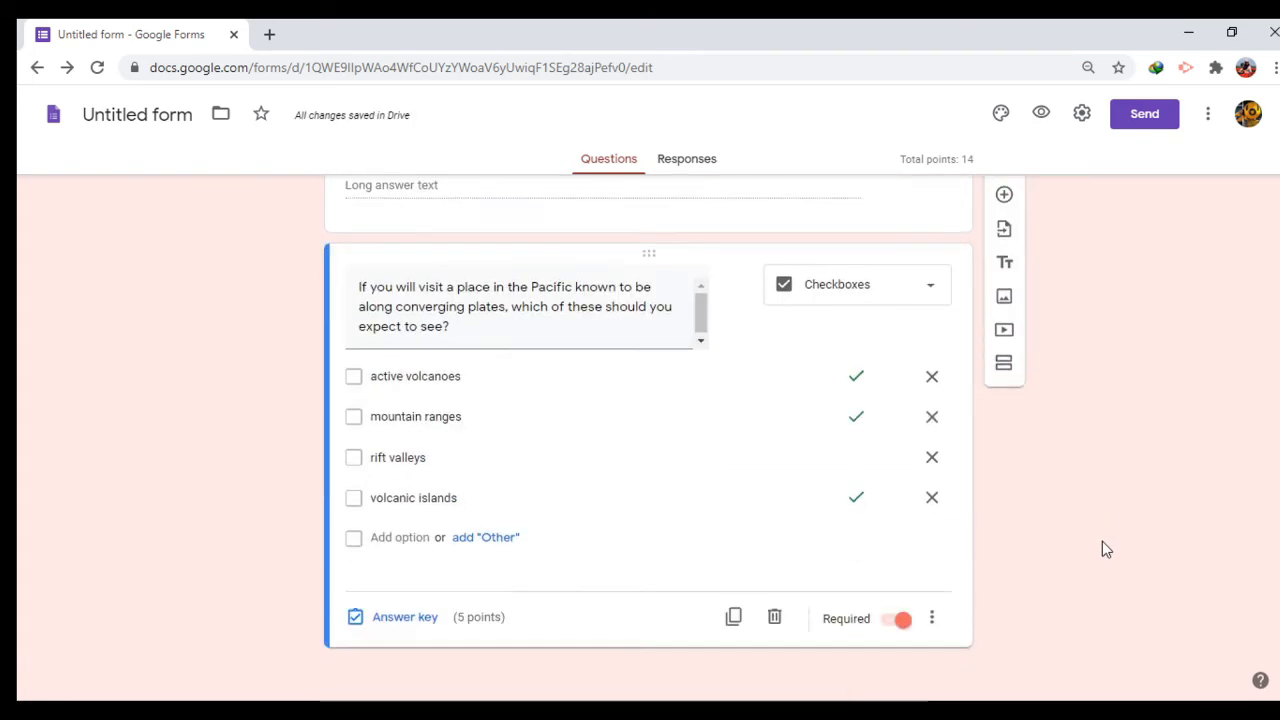
scroll(1102, 541, "up", 6)
scroll(1102, 541, "up", 12)
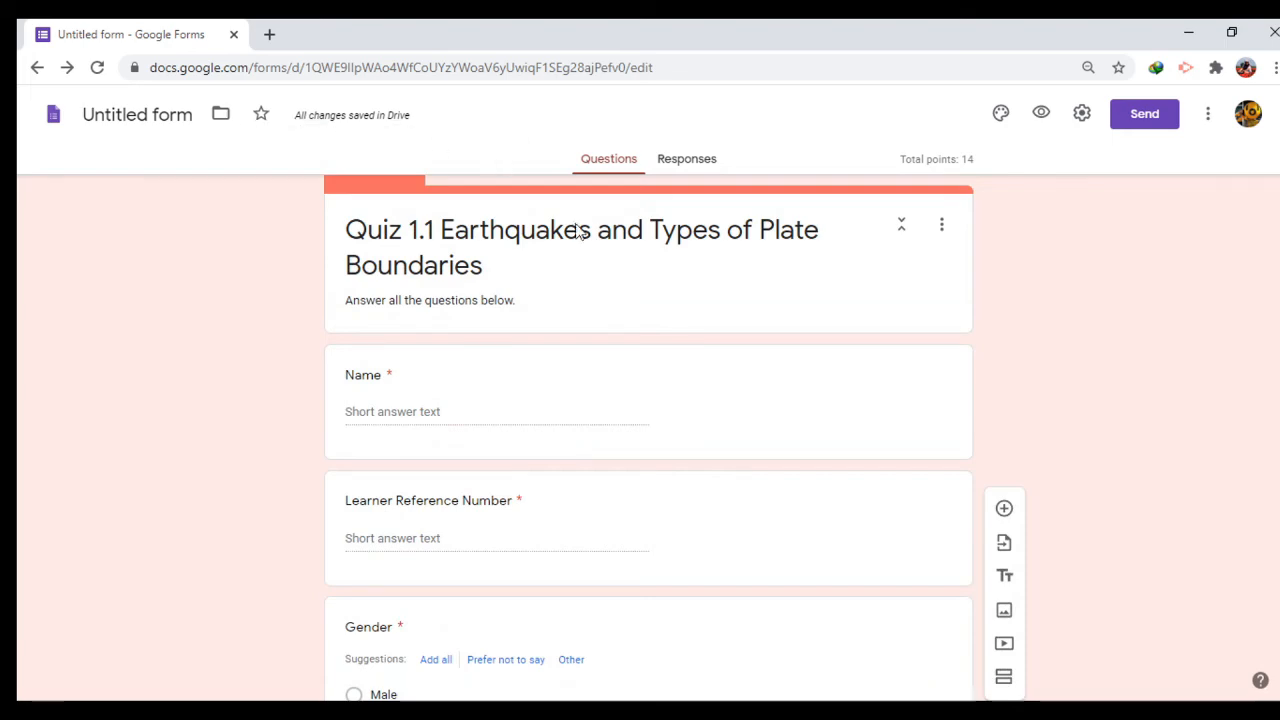
scroll(1018, 368, "down", 1)
scroll(1023, 443, "down", 14)
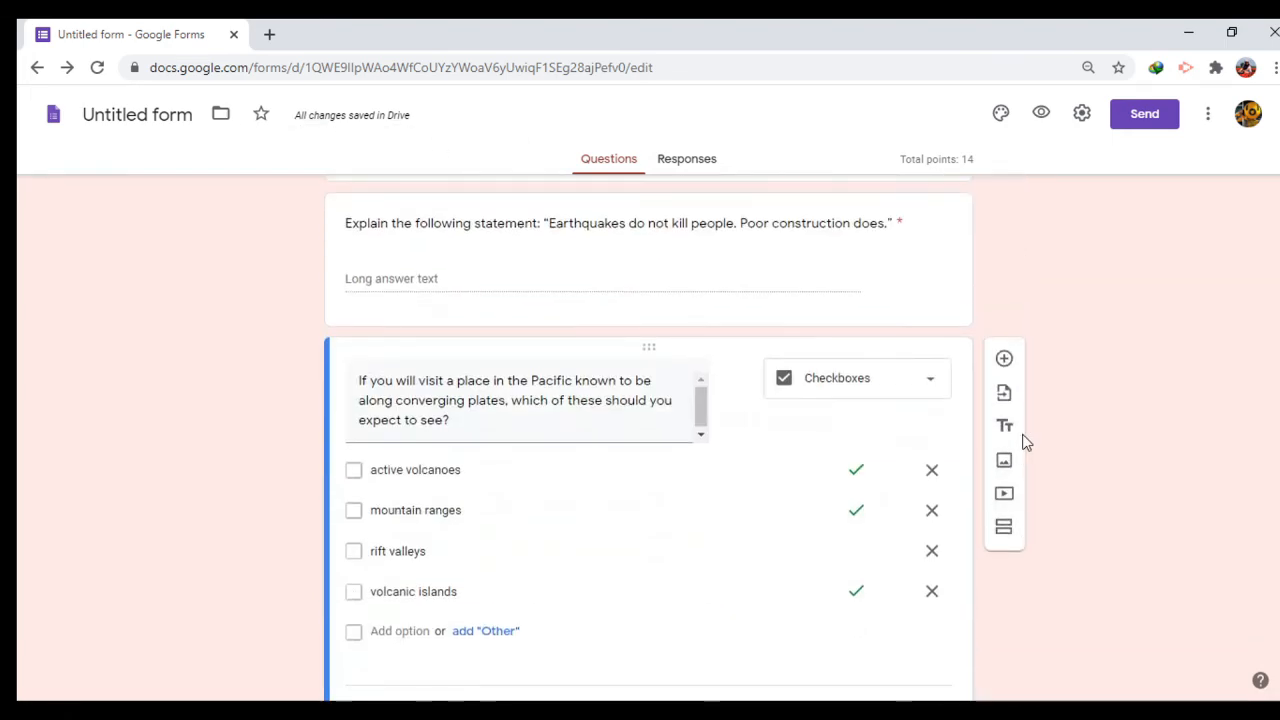
scroll(1023, 440, "down", 1)
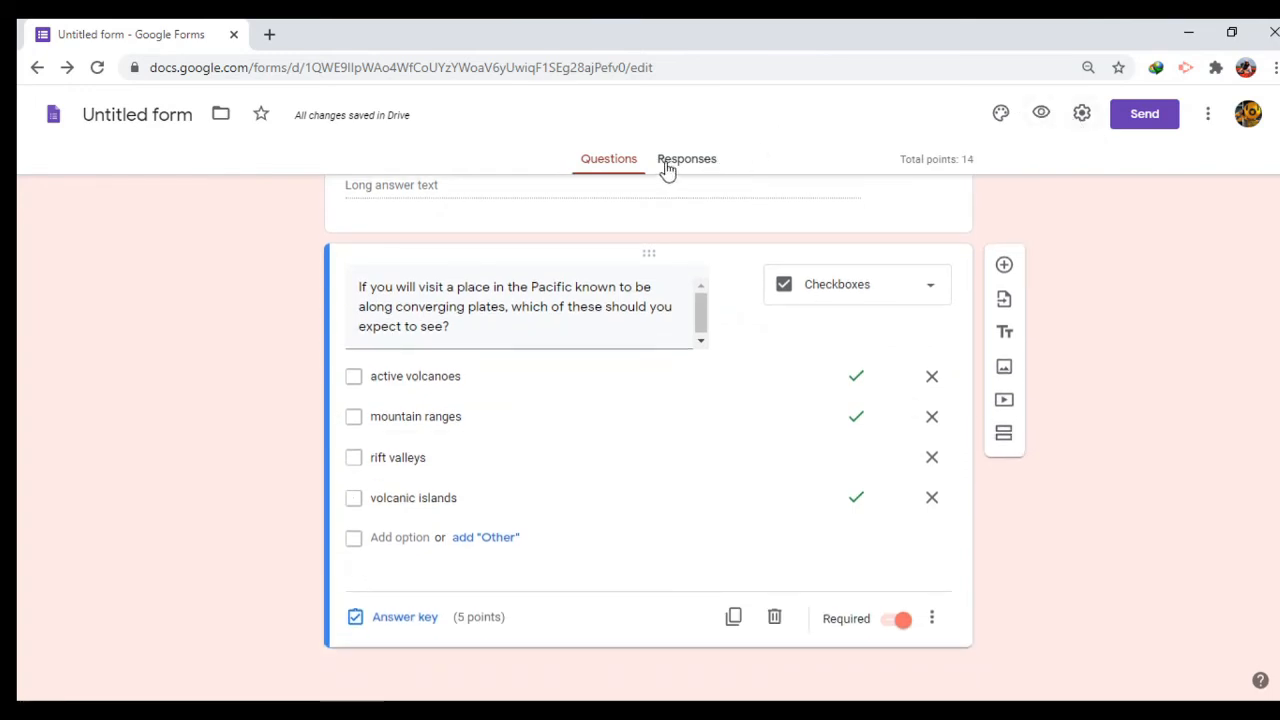
Step: In the form's general settings, remove the restriction to Department of Education users and limit respondents to 1 response
left_click(1088, 118)
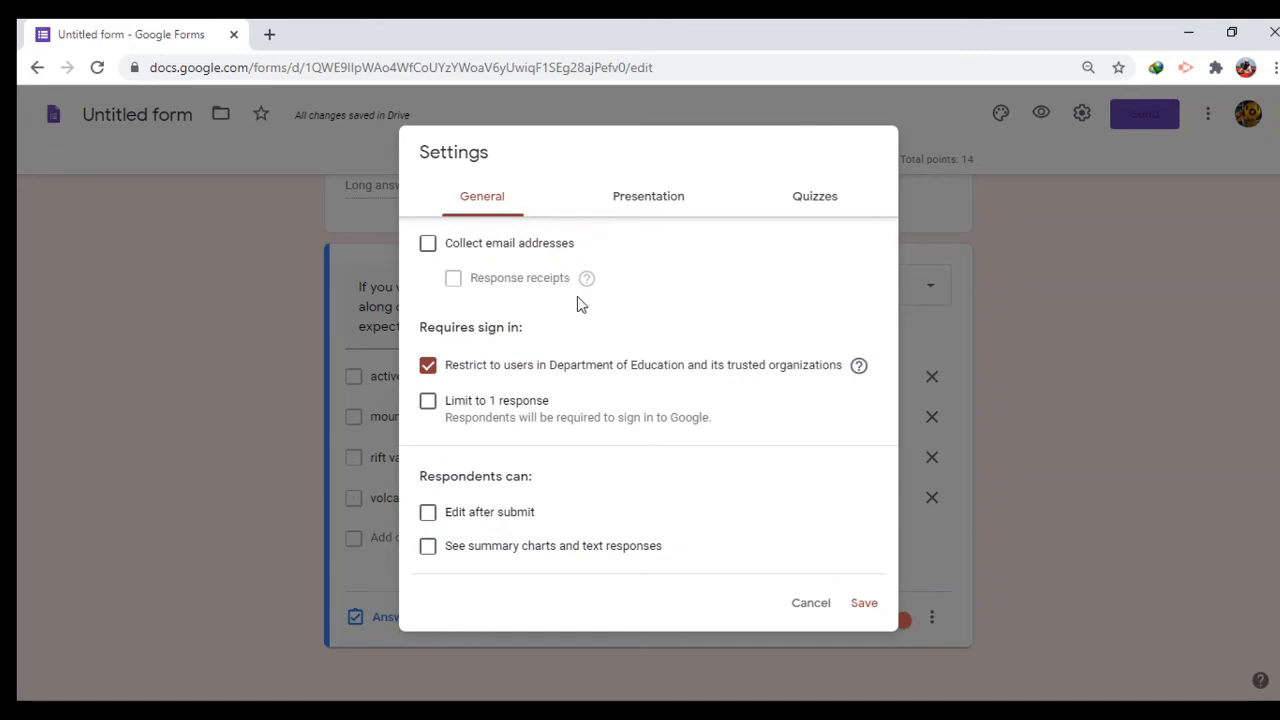
scroll(572, 312, "up", 2)
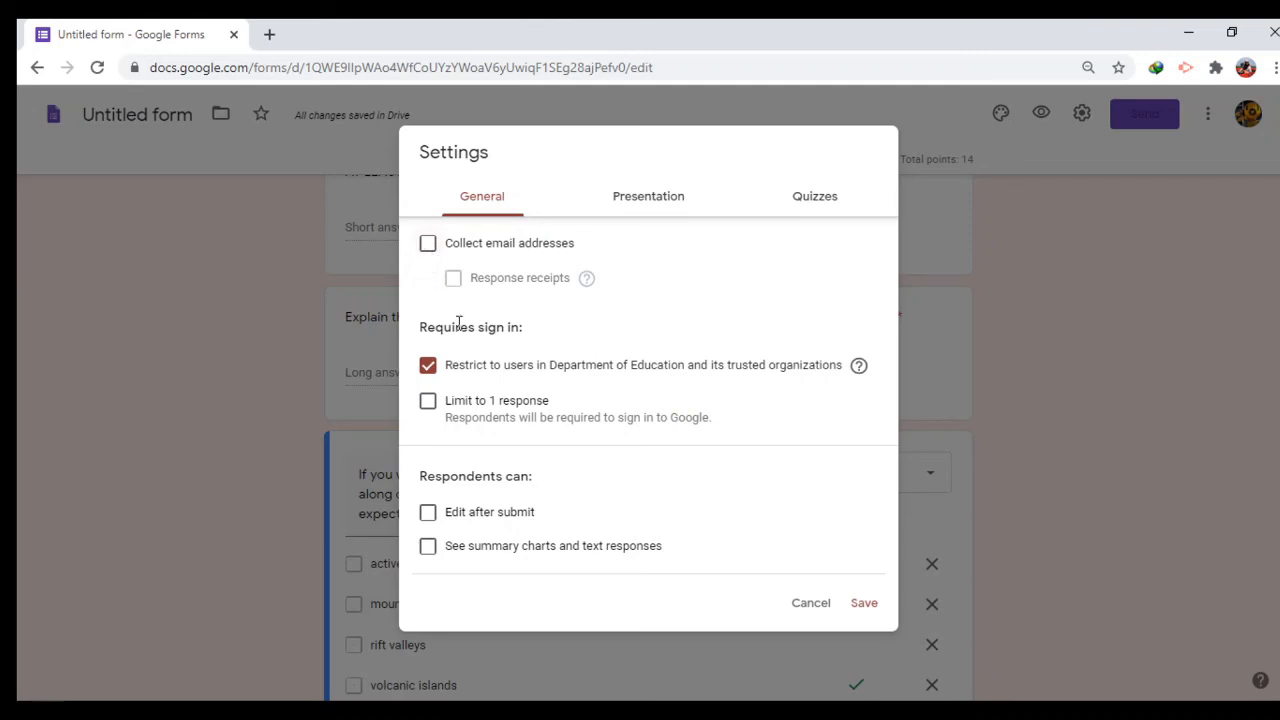
scroll(459, 322, "down", 1)
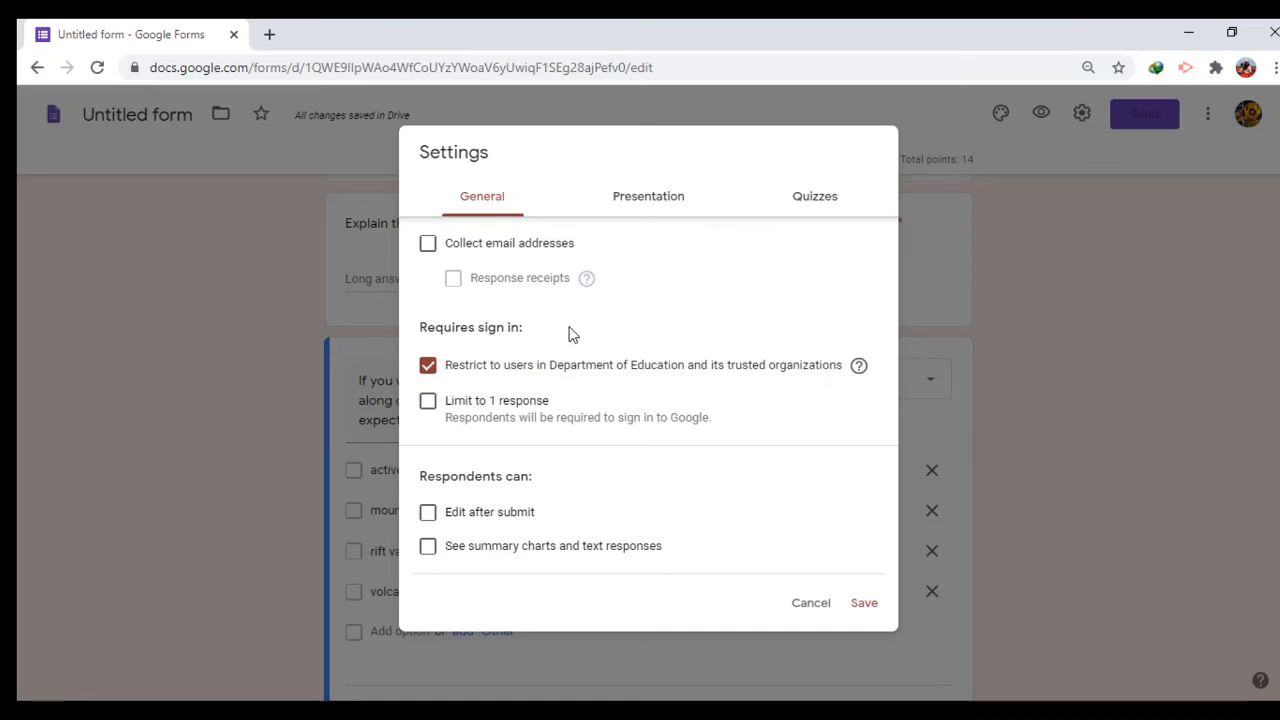
left_click(428, 366)
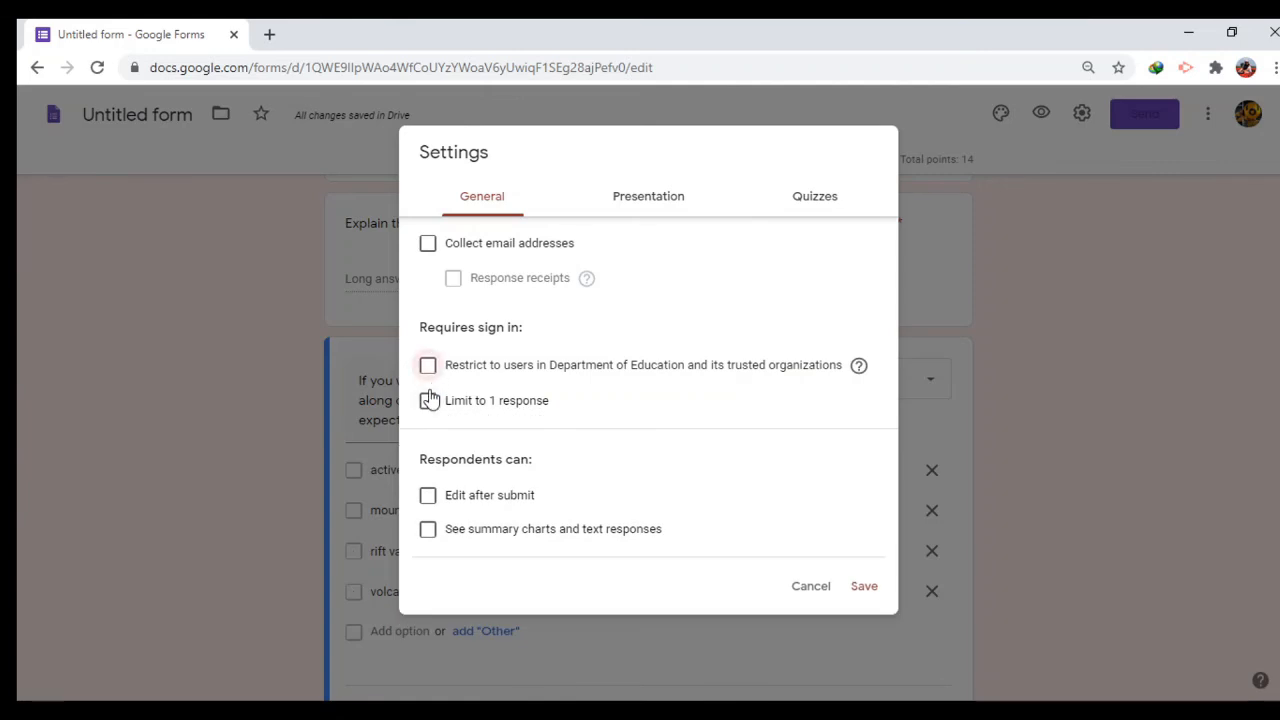
left_click(428, 402)
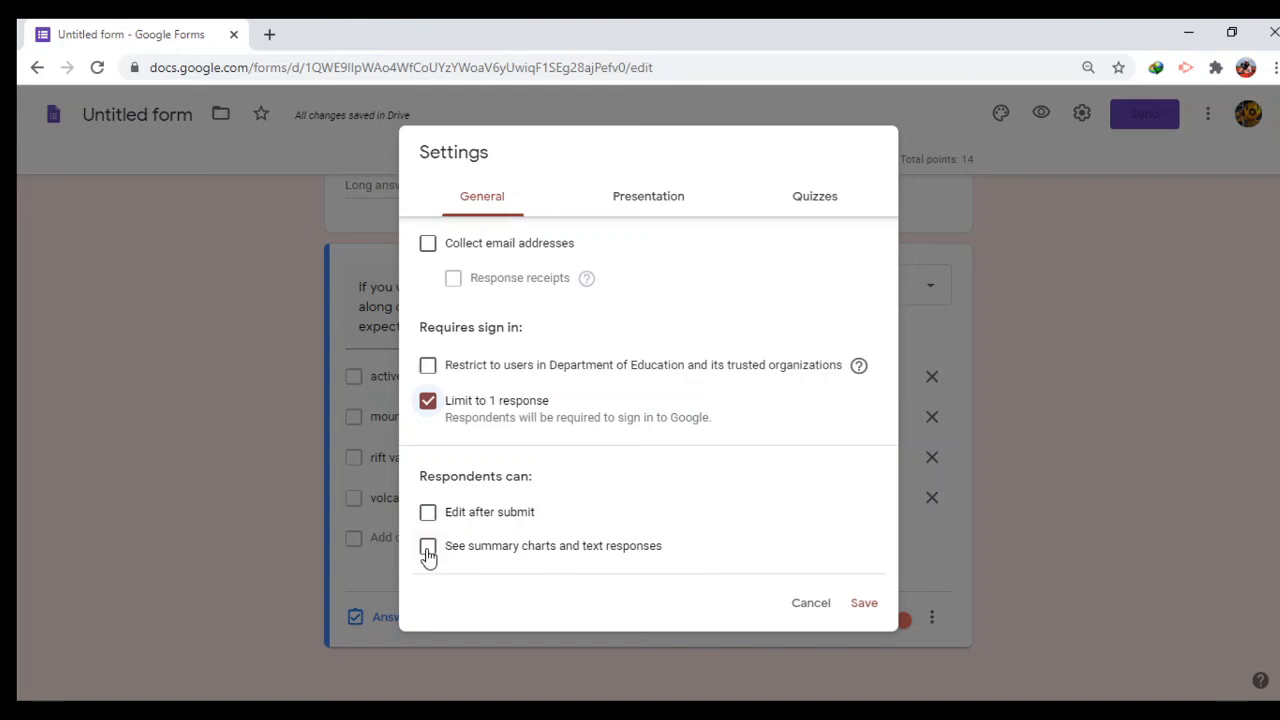
Step: Turn on the progress bar in the form's presentation settings, check the quiz grading options, and save the settings
left_click(667, 200)
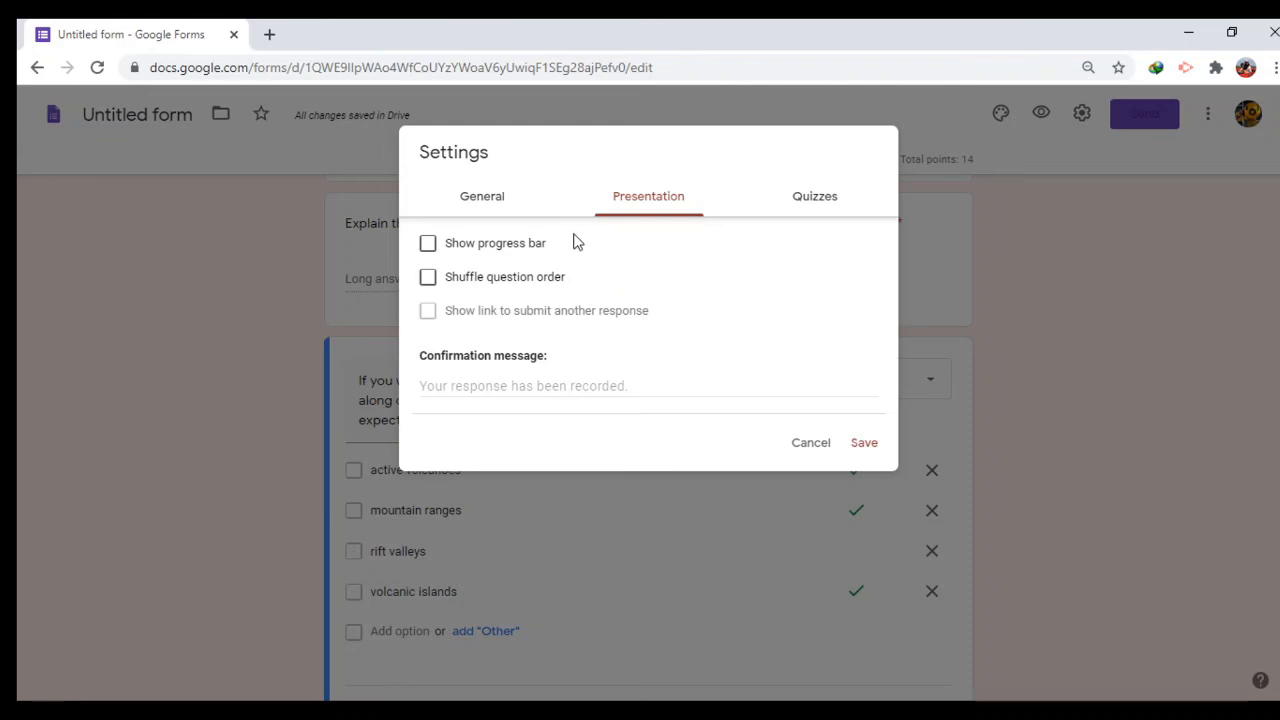
left_click(427, 250)
left_click(470, 384)
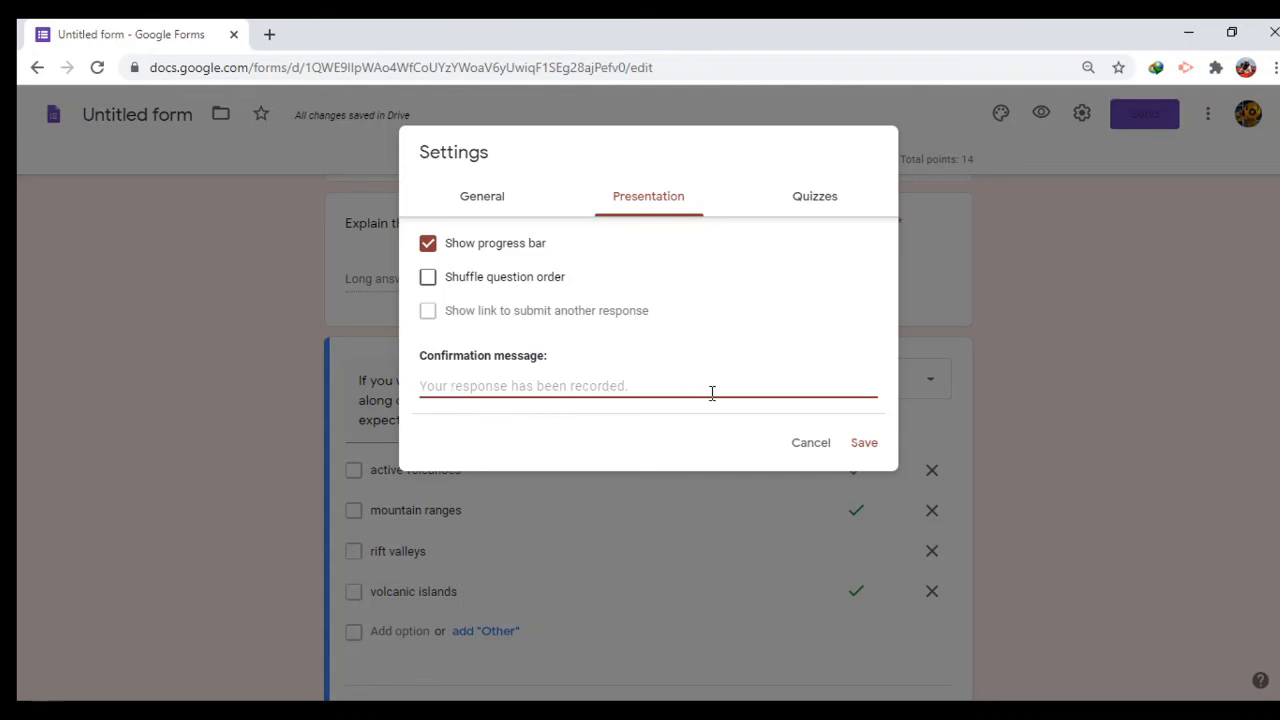
left_click(816, 204)
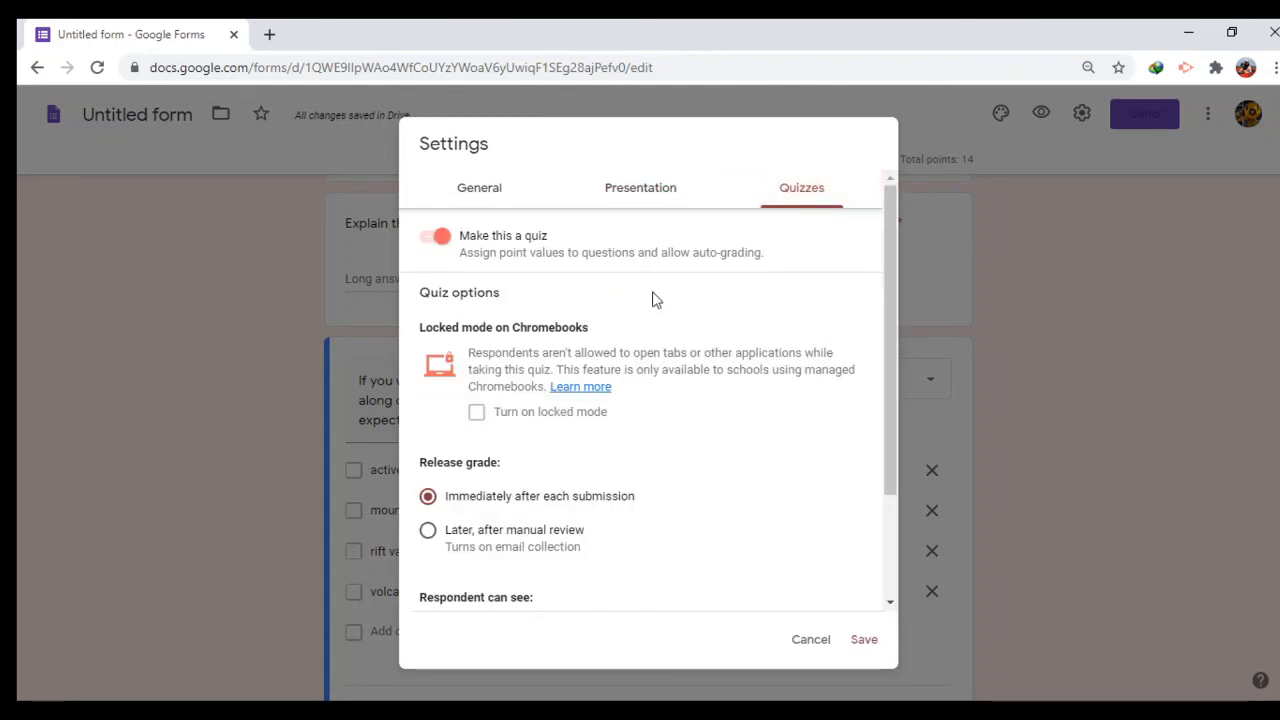
scroll(491, 466, "down", 3)
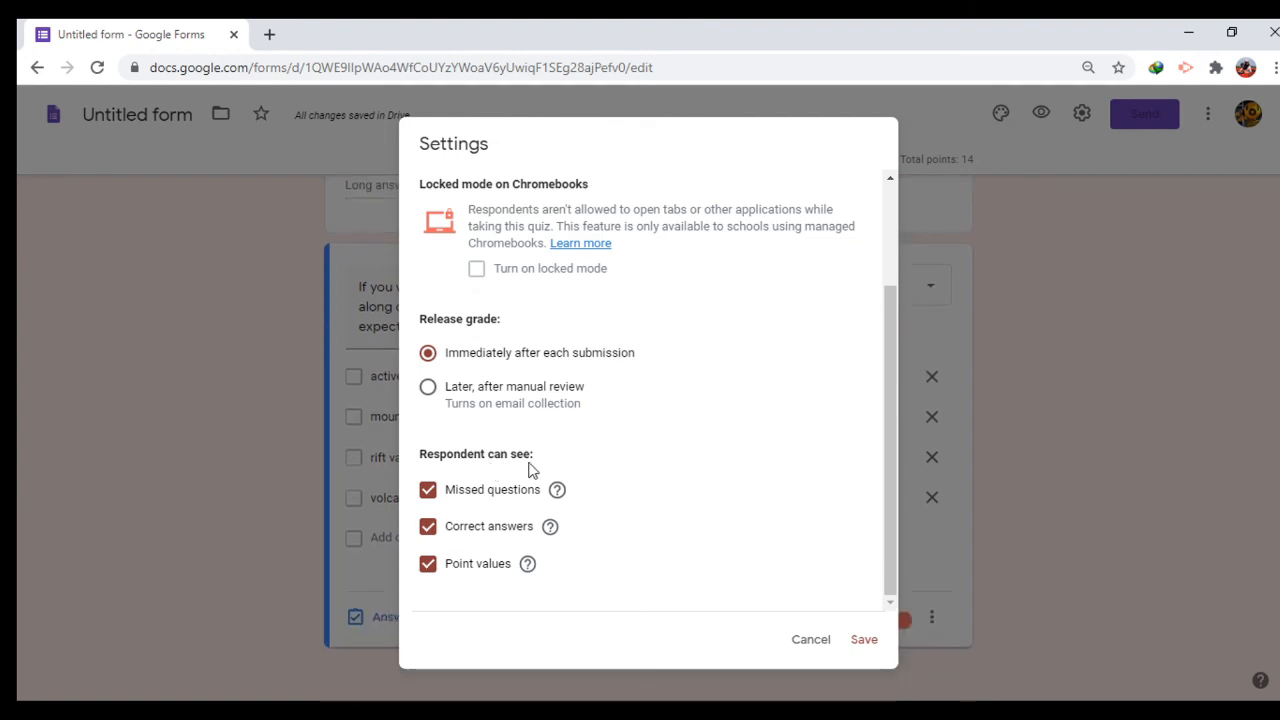
left_click(865, 645)
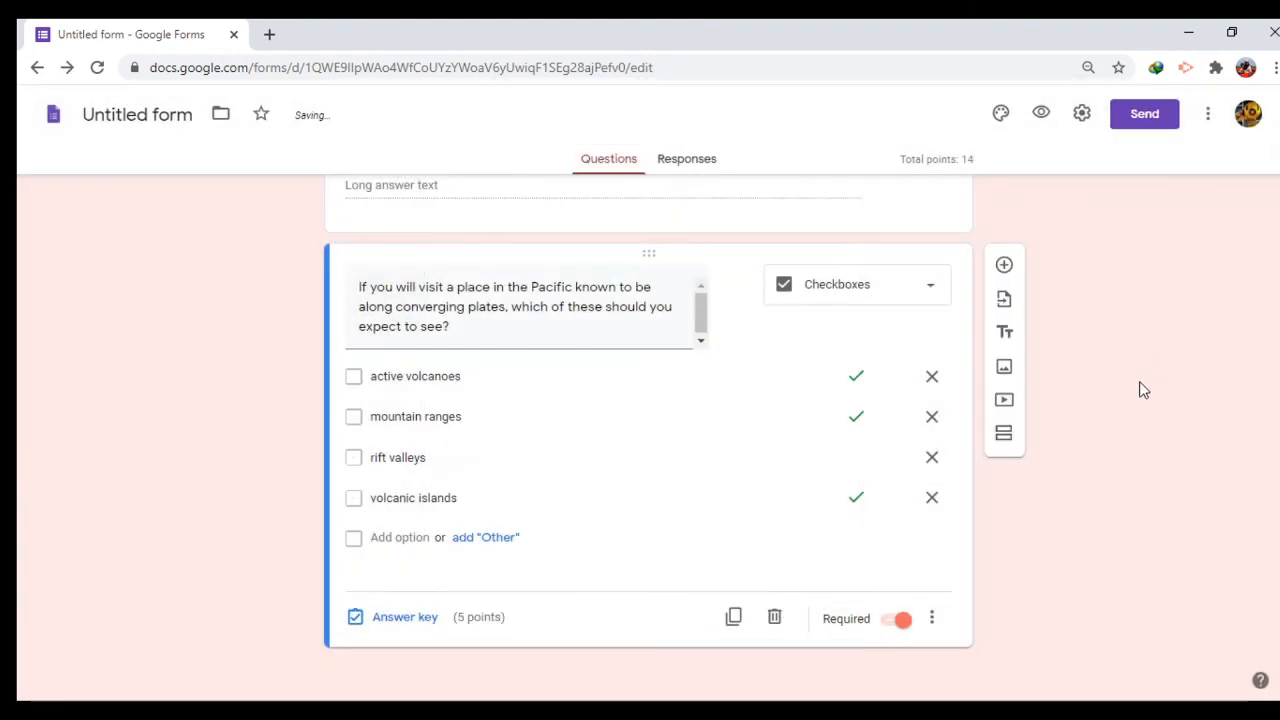
scroll(1144, 390, "up", 15)
scroll(1144, 390, "up", 3)
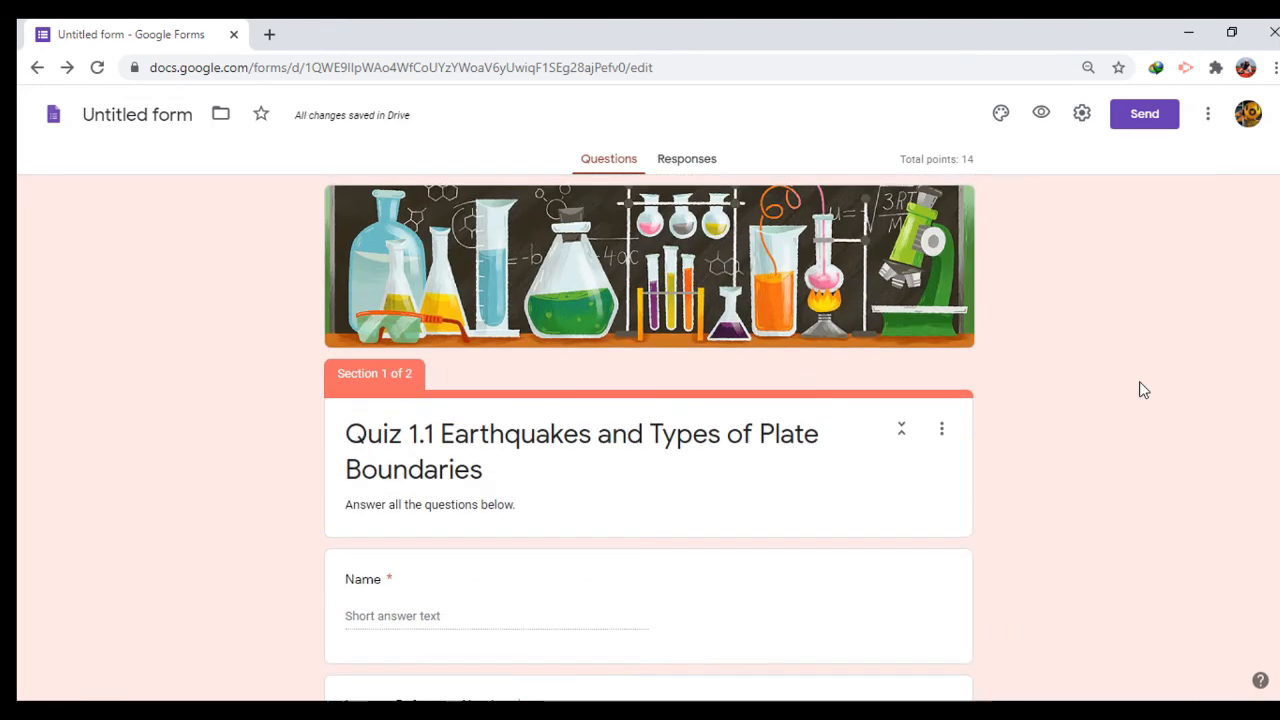
scroll(1144, 390, "down", 9)
scroll(1144, 390, "down", 3)
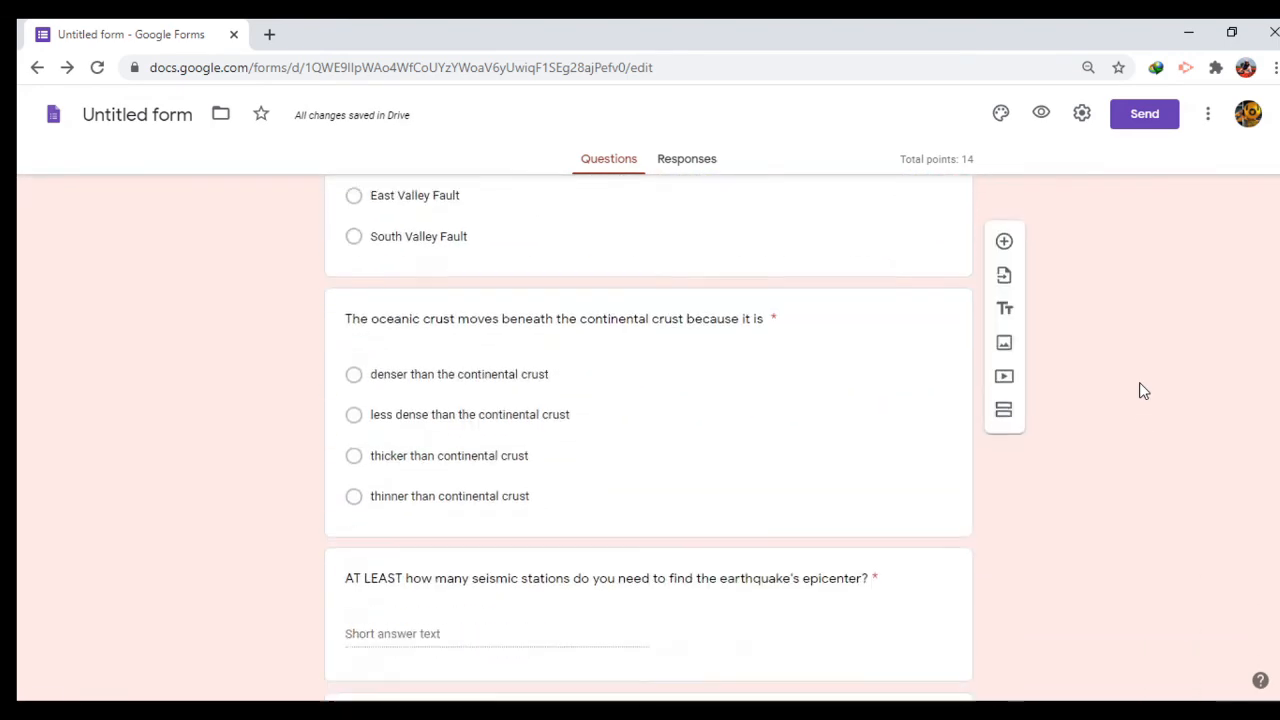
Step: Create a new spreadsheet named "Quiz 1.1.(Responses)" as the destination for the form's responses
left_click(687, 158)
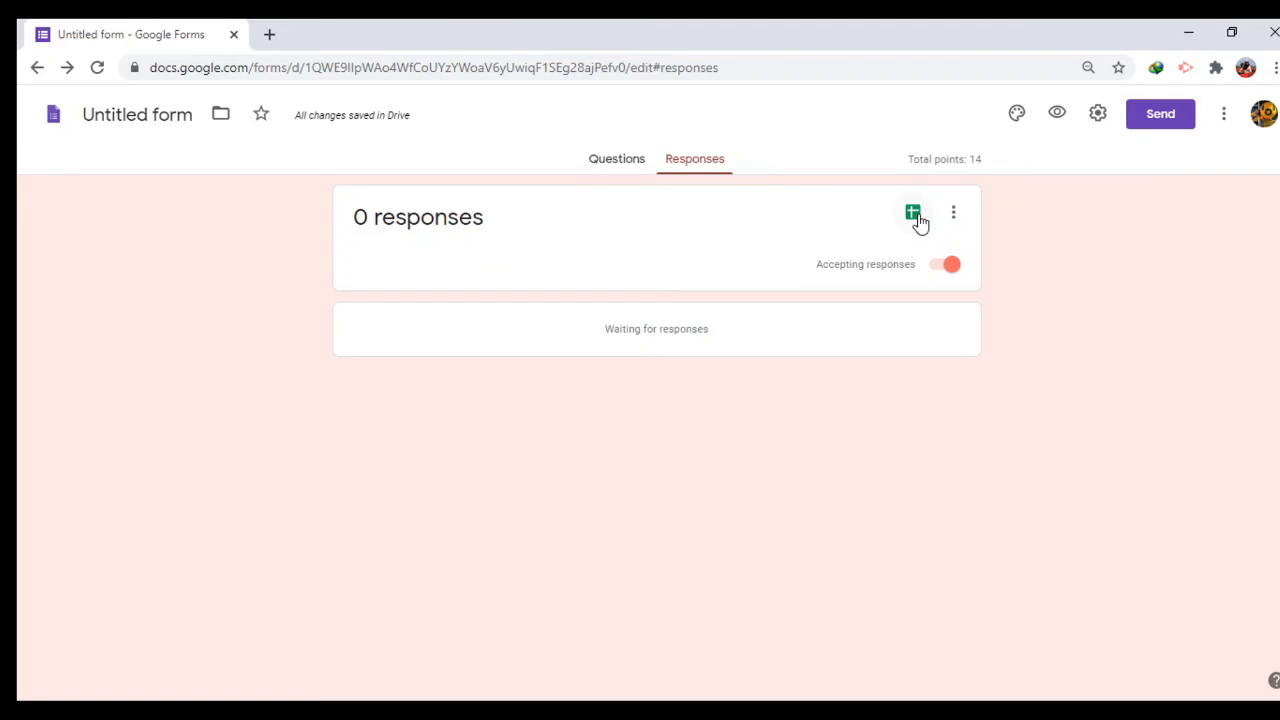
left_click(914, 215)
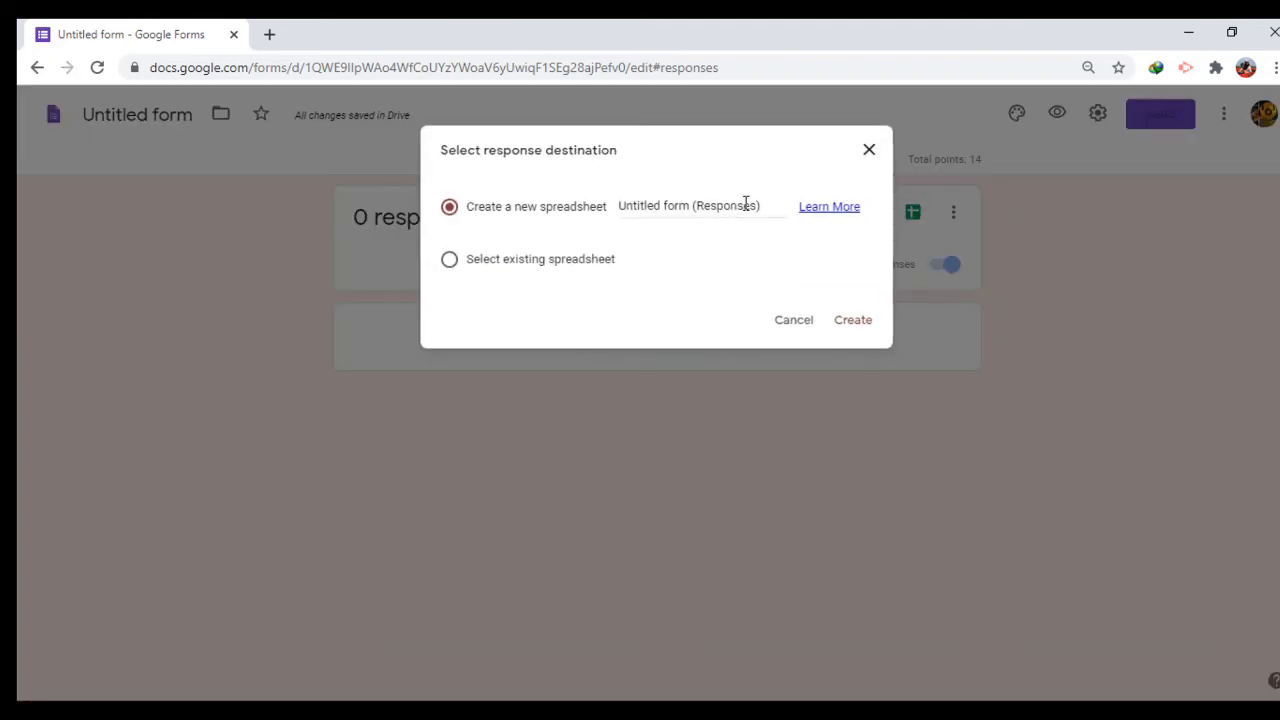
left_click_drag(691, 205, 612, 210)
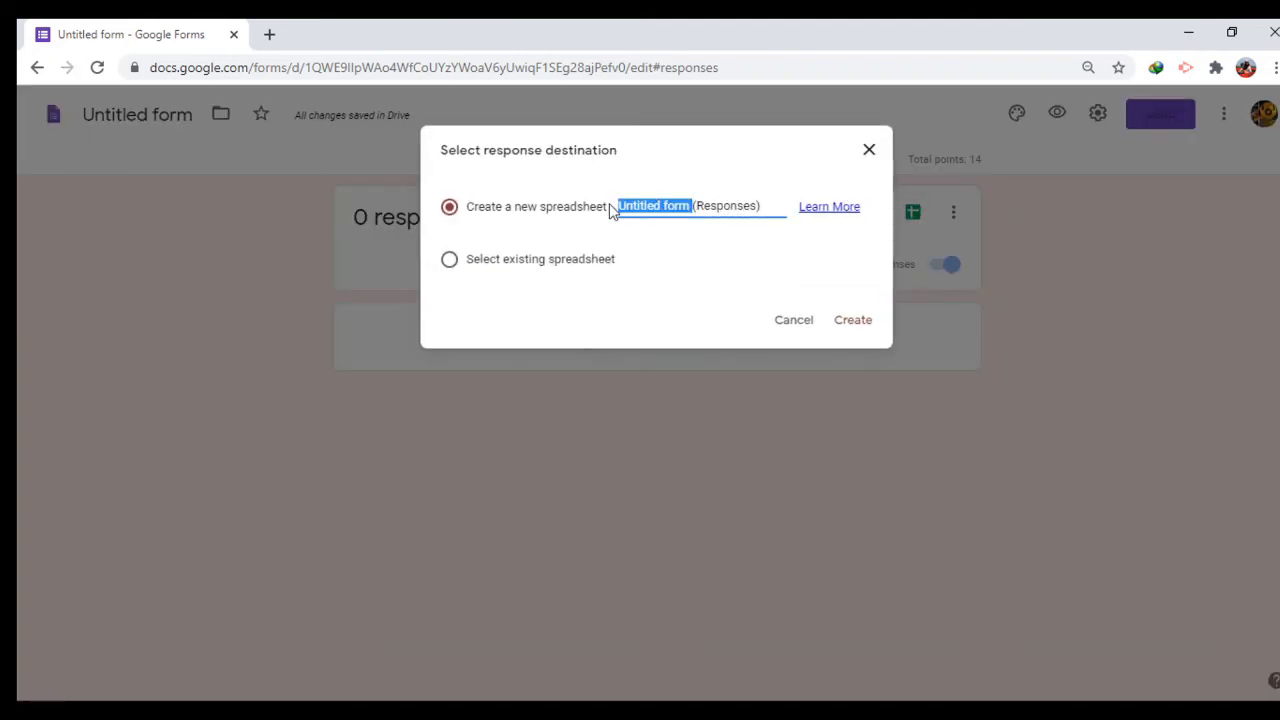
type("Quiz 1.1.")
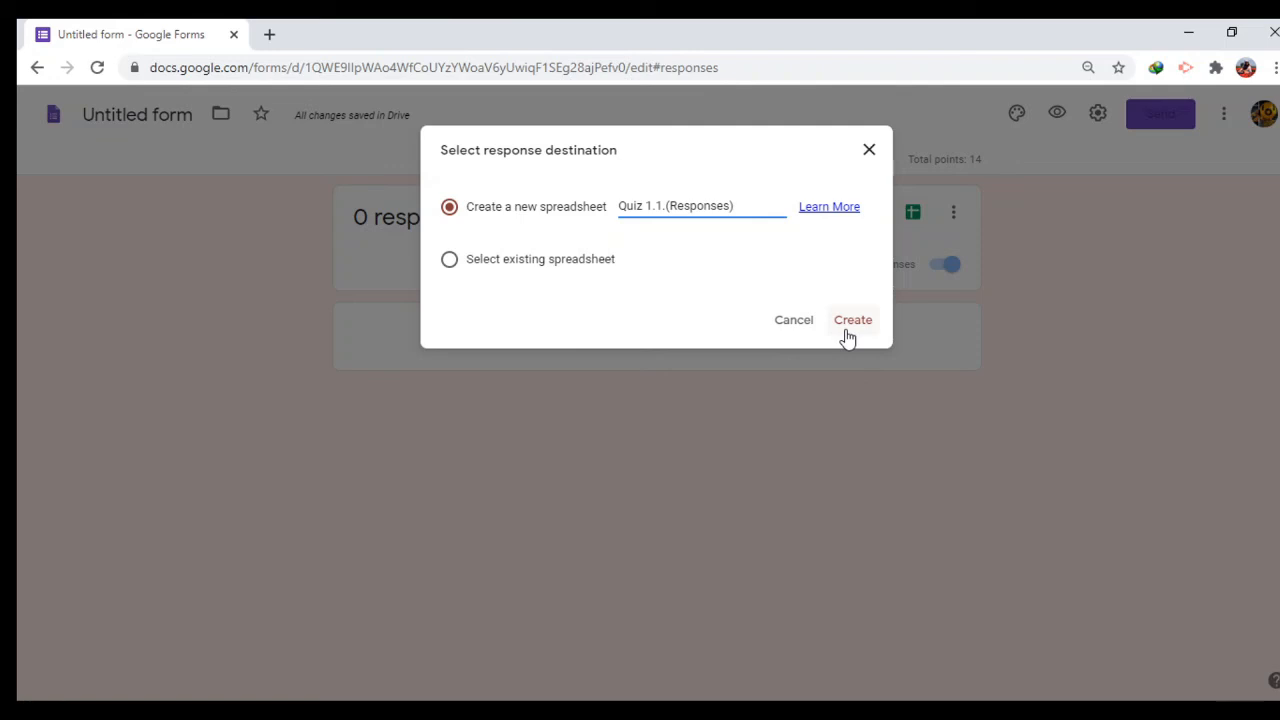
left_click(847, 338)
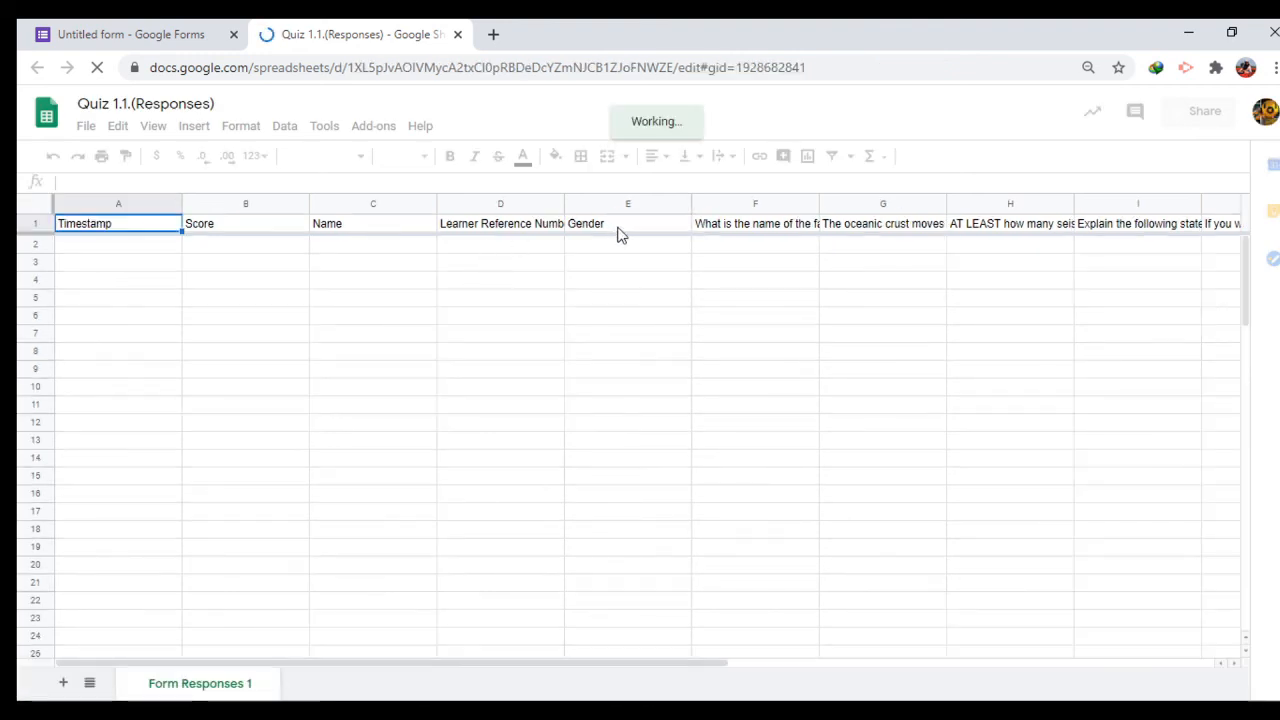
left_click(103, 248)
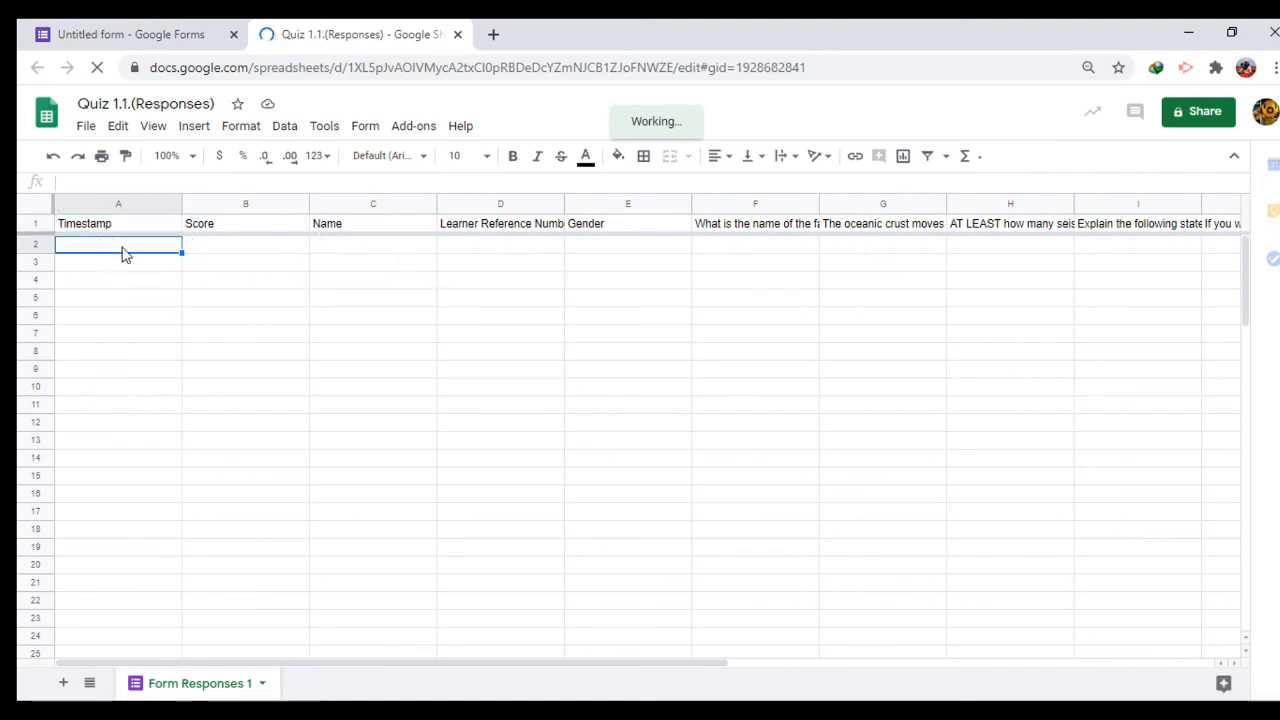